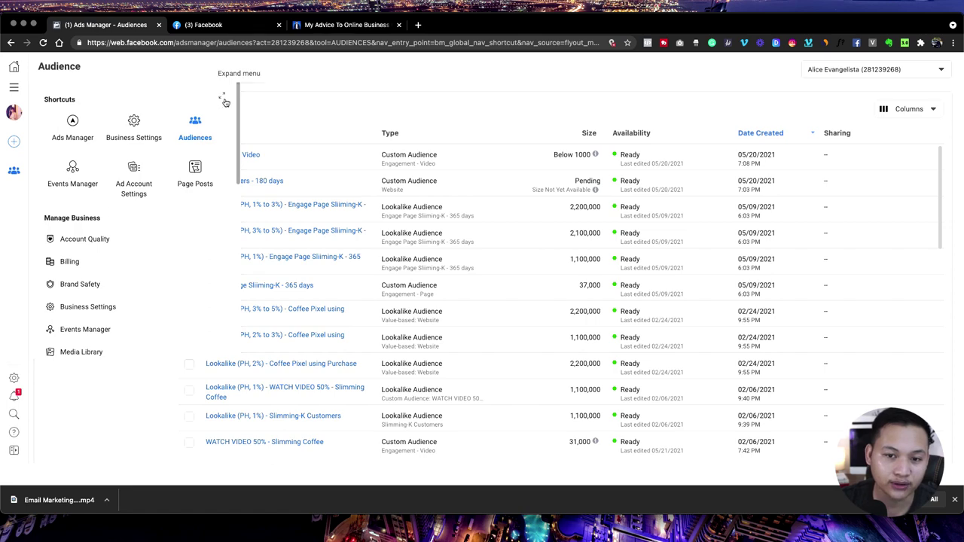
Expand the shortcuts to the full list of business tools and open Audiences from its Advertise section.
click(223, 97)
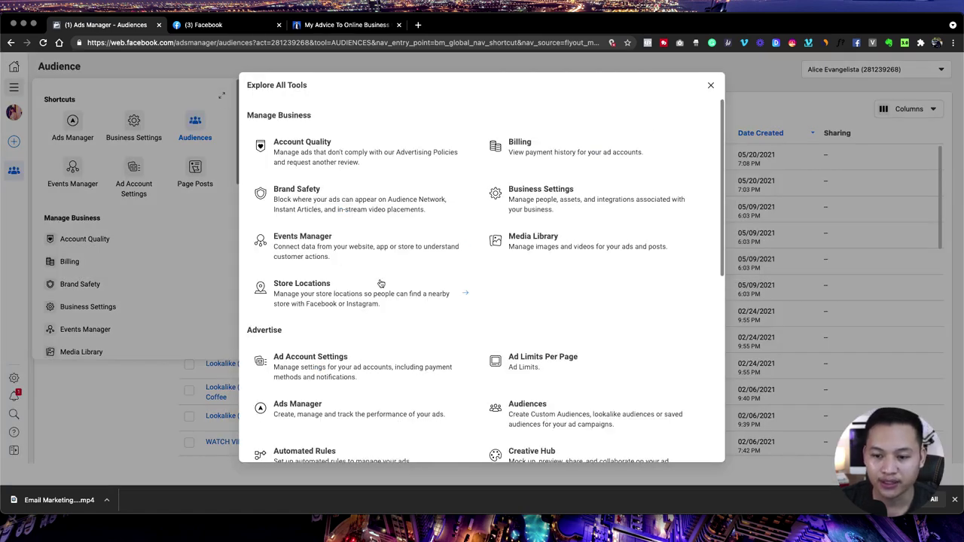
scroll(381, 271, down, 2)
scroll(381, 270, down, 2)
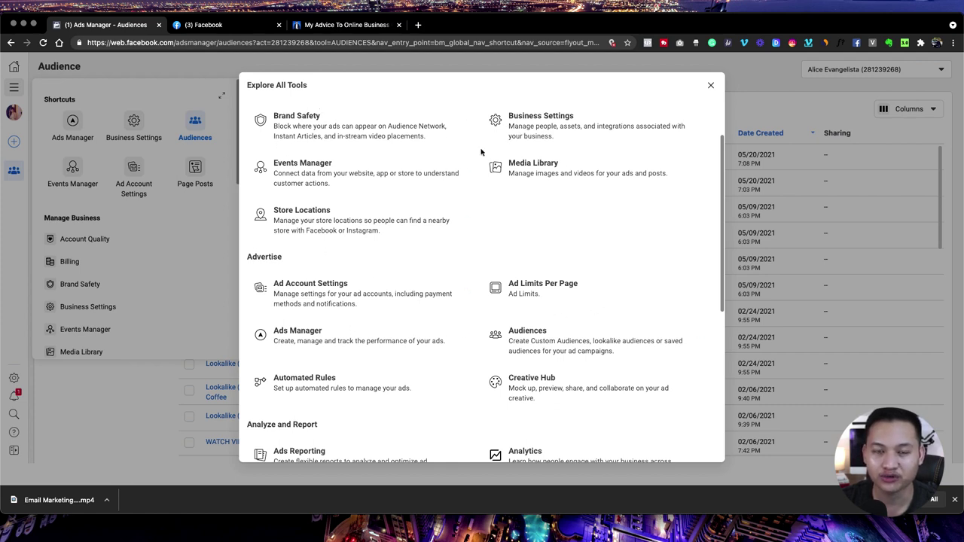
scroll(531, 280, down, 3)
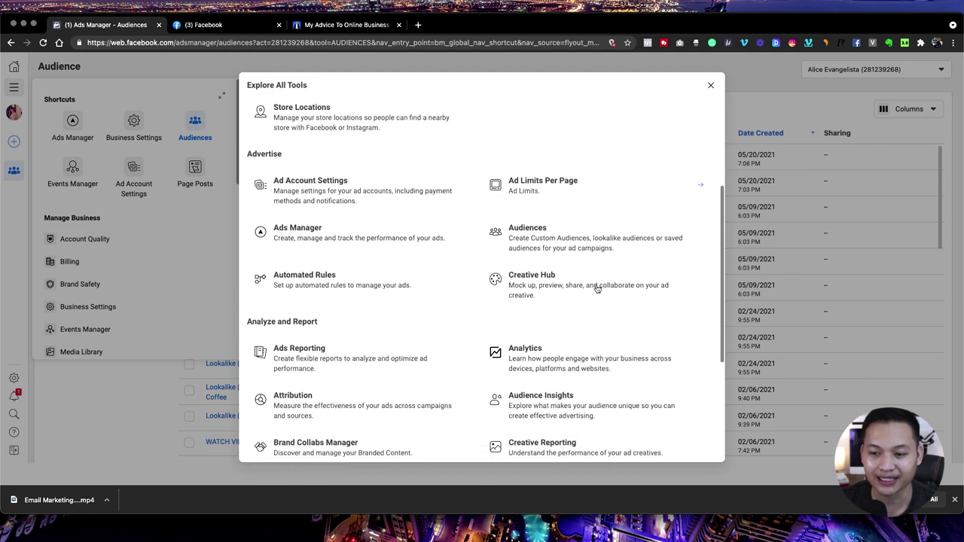
click(539, 245)
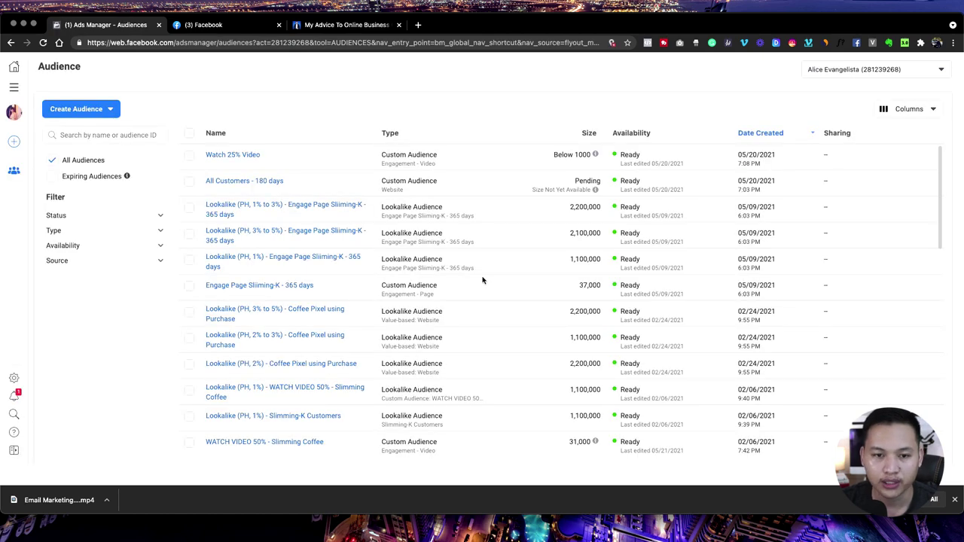
Start creating a custom audience with Website as its source.
click(114, 114)
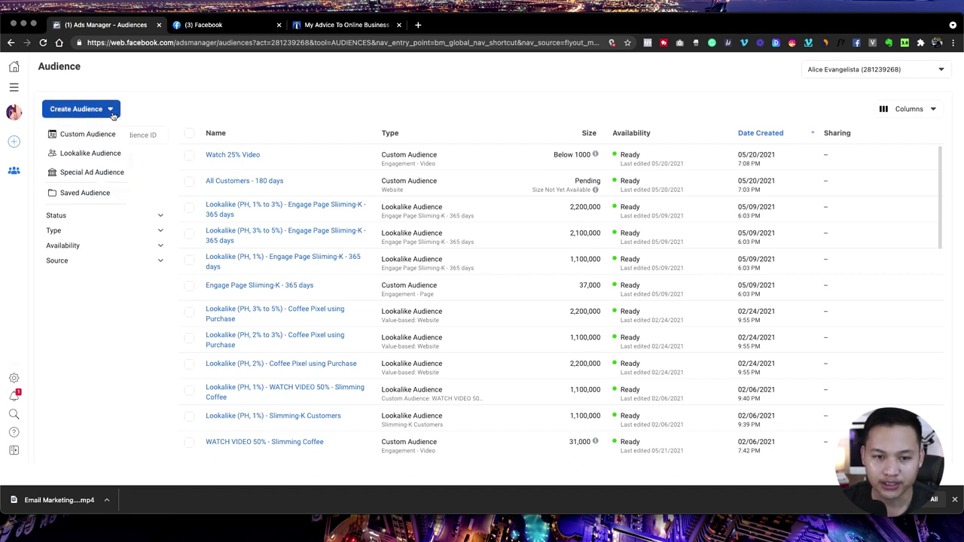
click(79, 136)
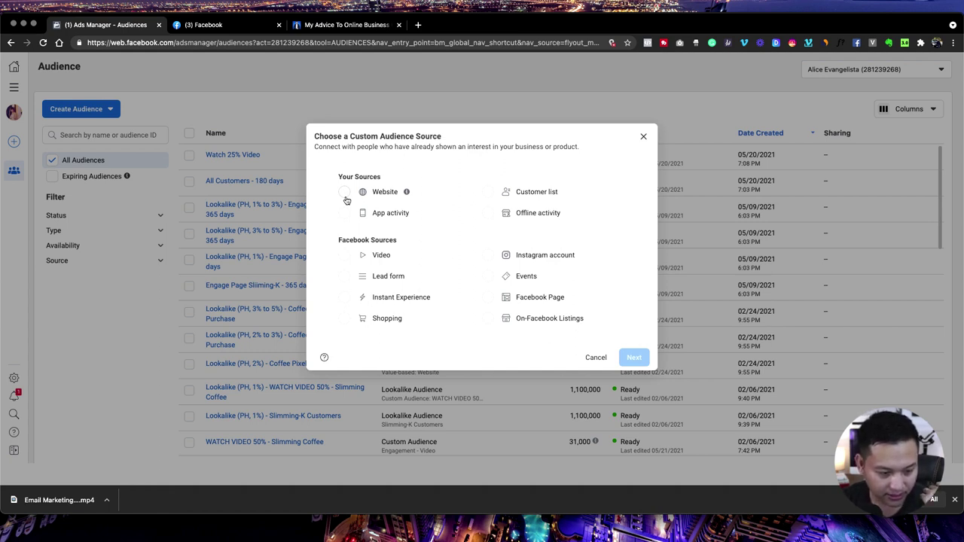
click(345, 195)
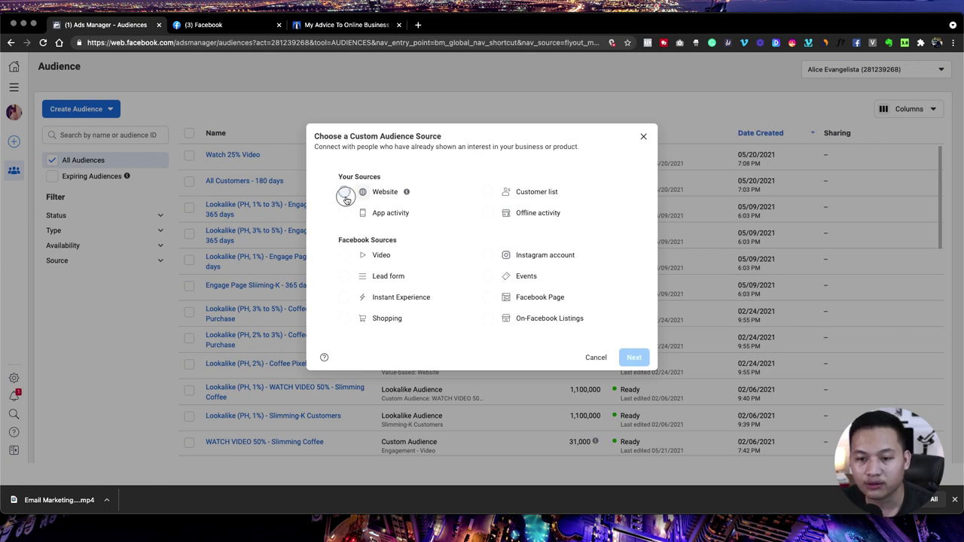
mouse_move(406, 187)
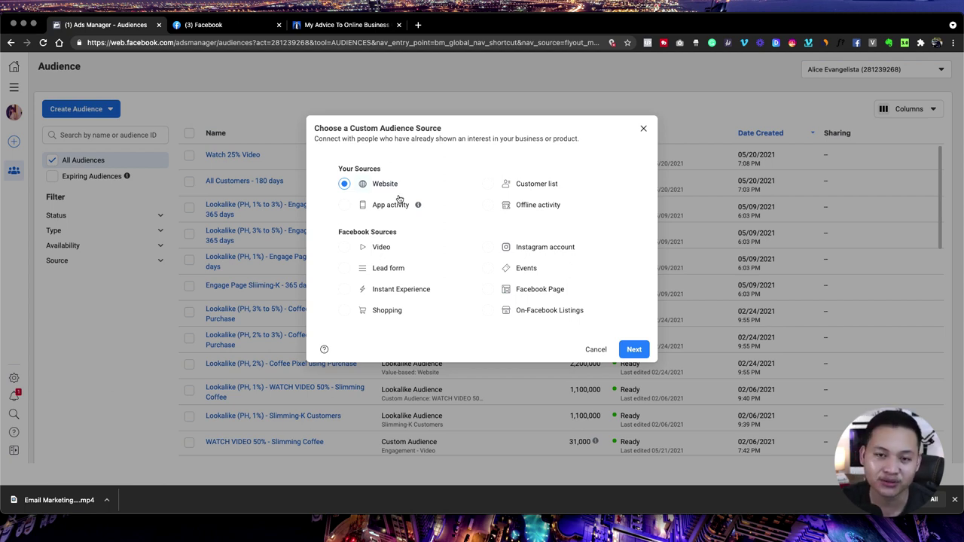
click(634, 350)
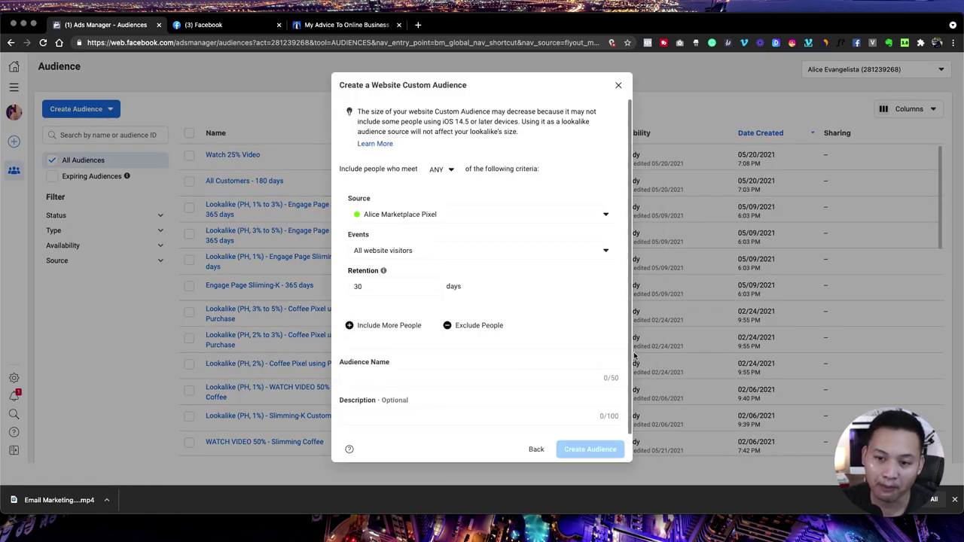
Select the marketplace pixel as the audience source and AddToCart as the event to include.
click(608, 217)
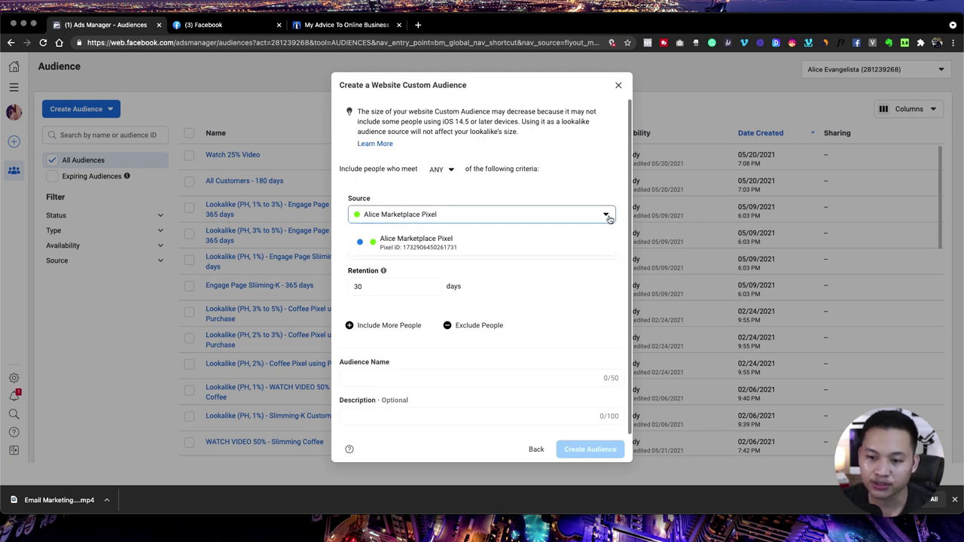
click(455, 249)
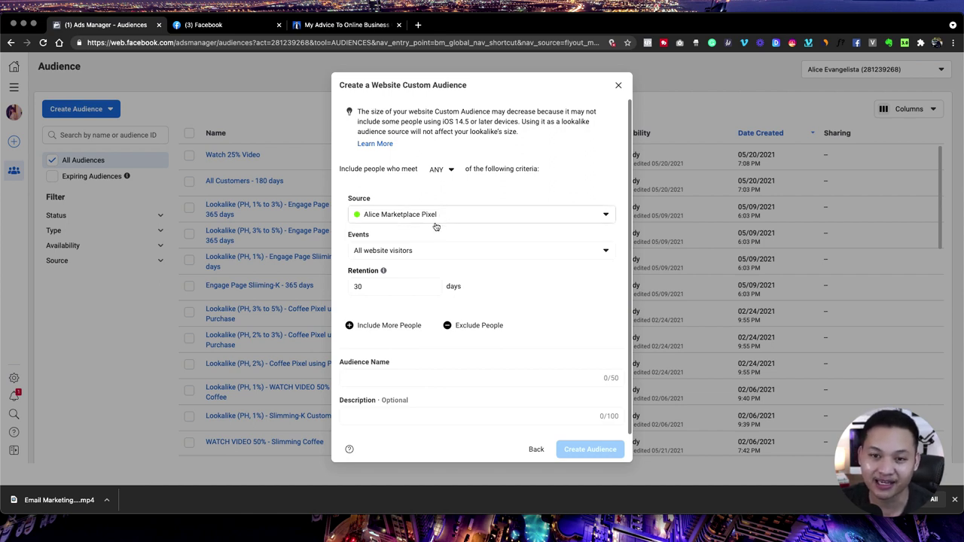
click(370, 258)
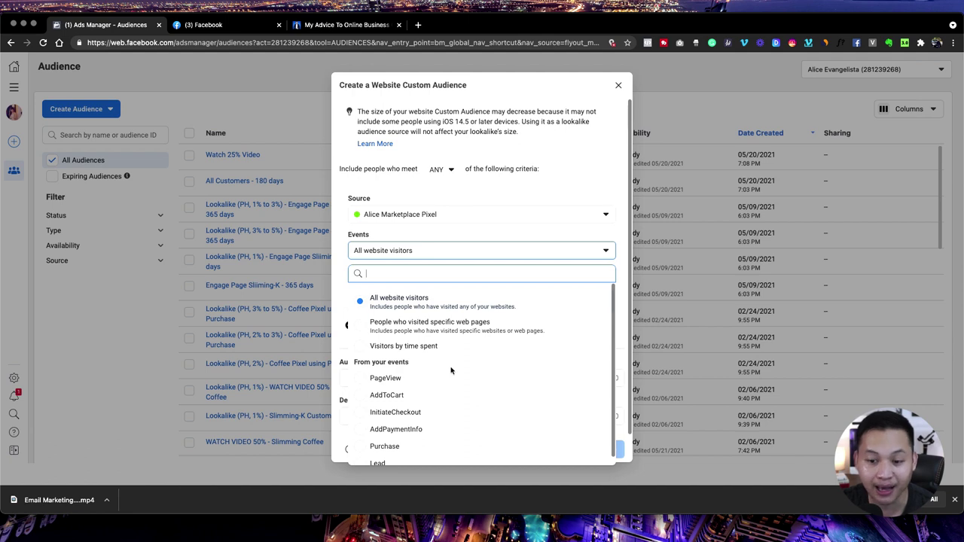
scroll(451, 369, down, 1)
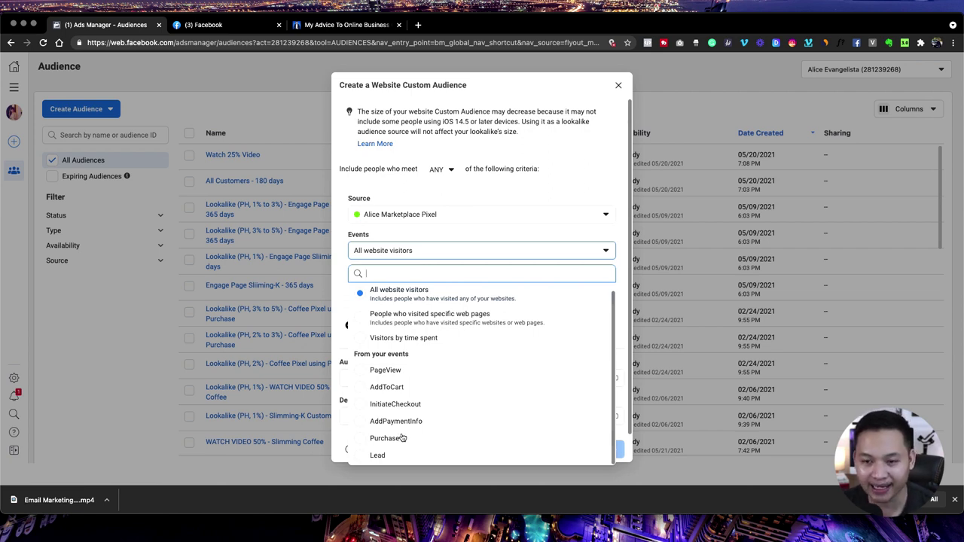
click(411, 387)
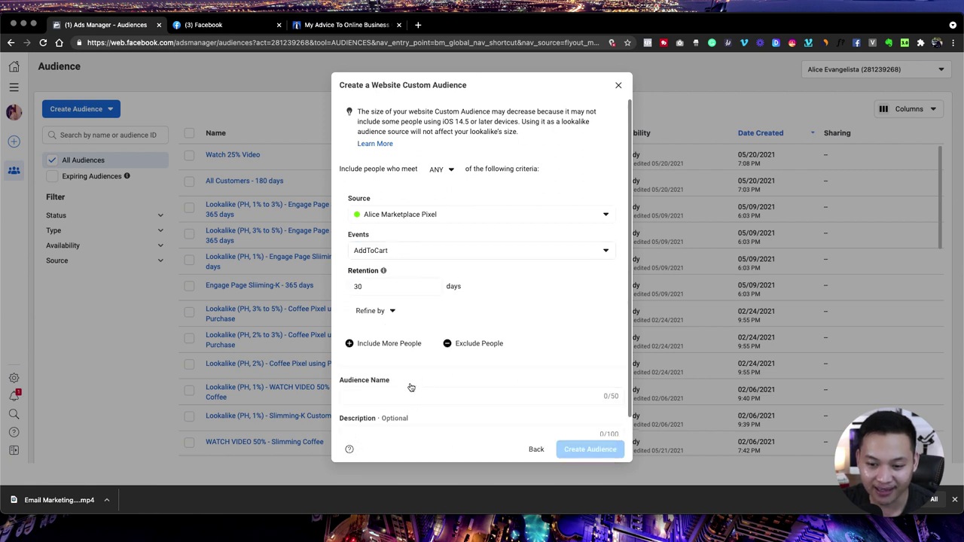
Try InitiateCheckout as the included event and switch the selection back to AddToCart.
click(414, 254)
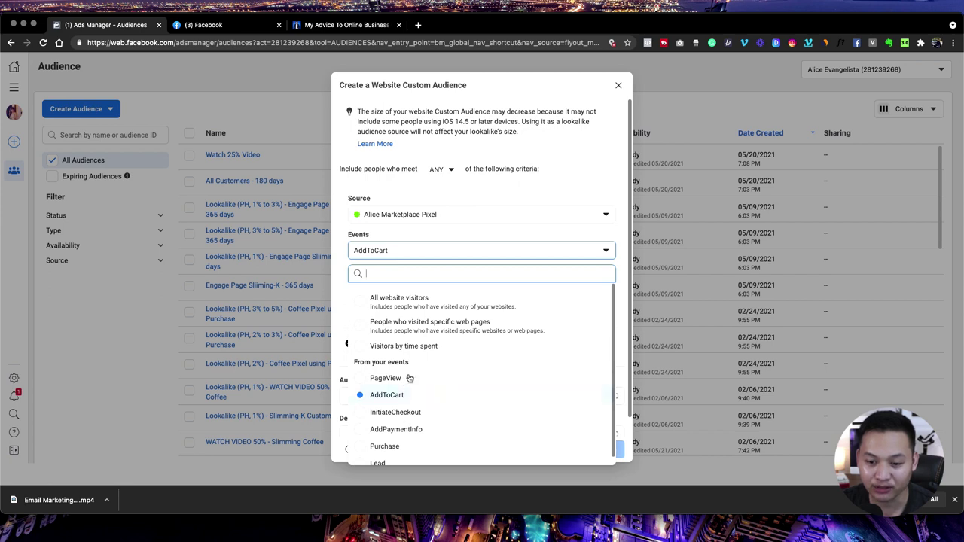
scroll(418, 407, down, 1)
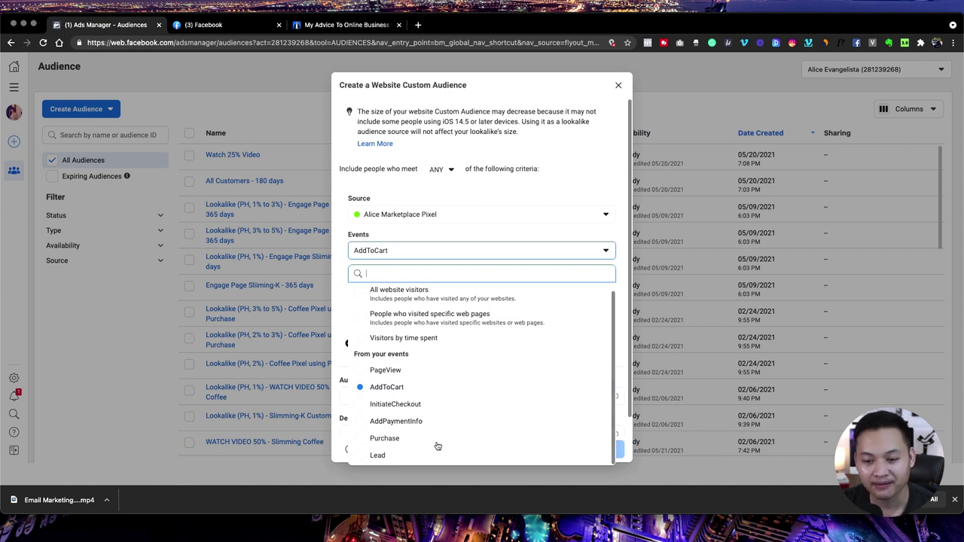
scroll(445, 440, up, 1)
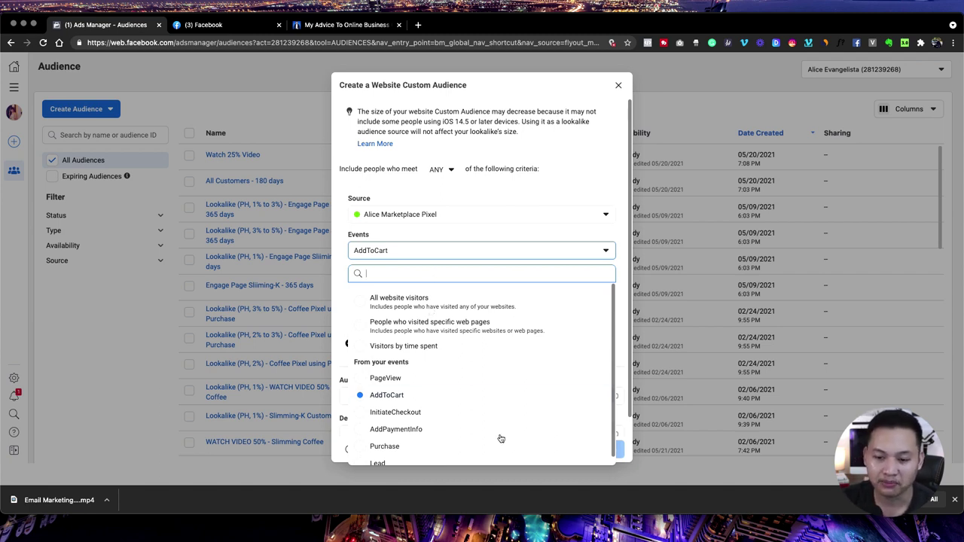
click(396, 413)
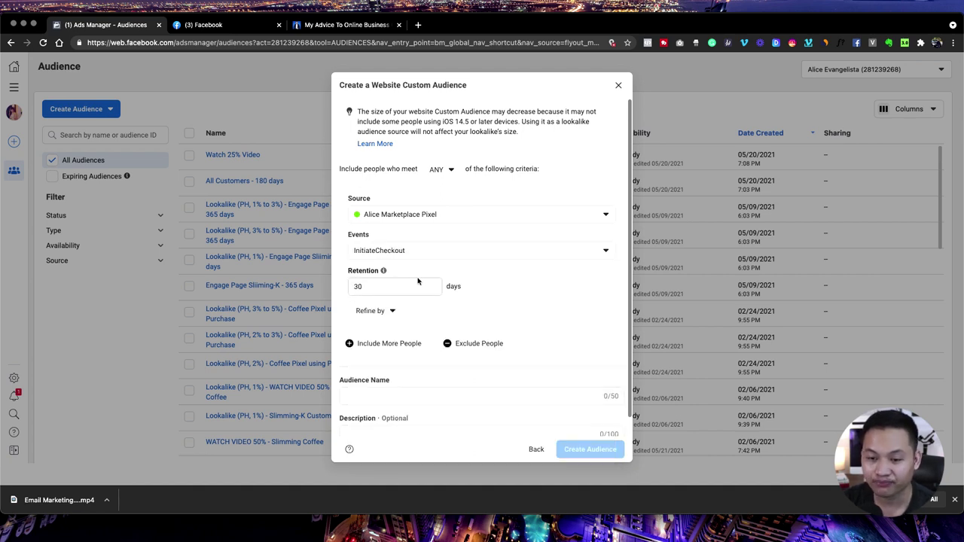
click(420, 252)
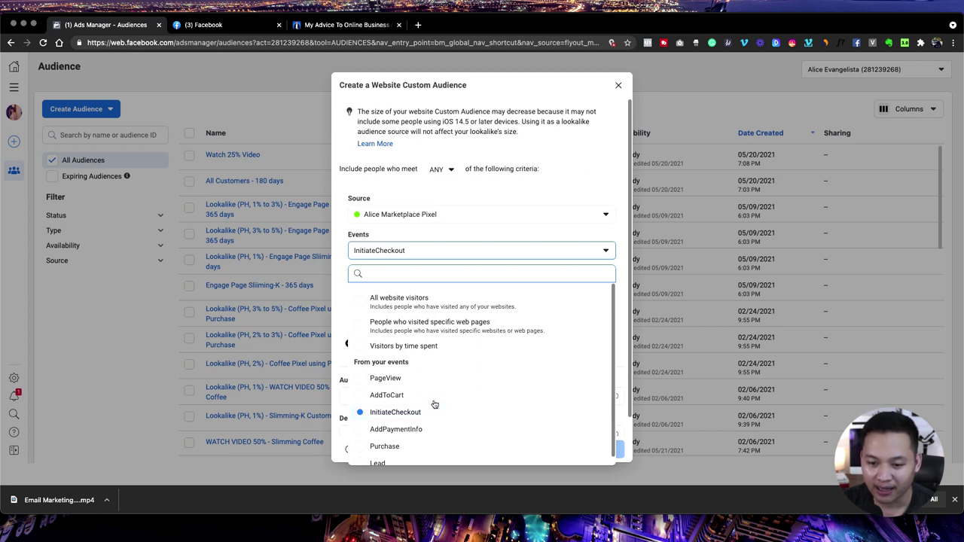
click(386, 395)
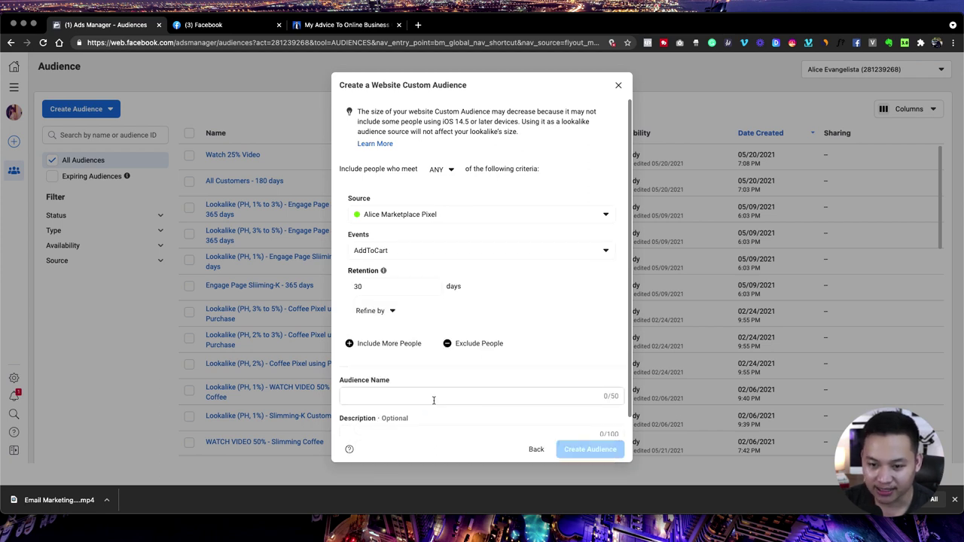
Set the retention of the included AddToCart event to 180 days.
click(380, 282)
text(1)
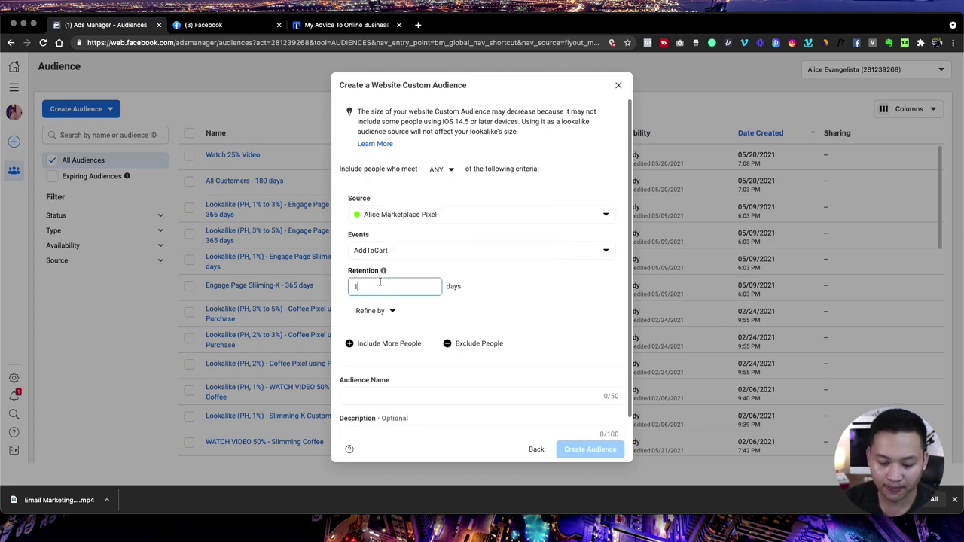
text(80)
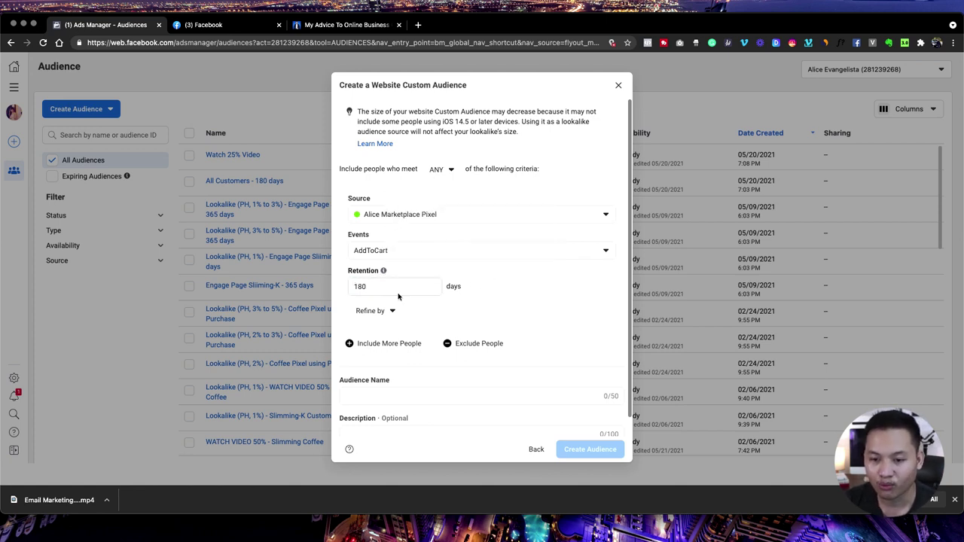
click(369, 298)
mouse_move(384, 275)
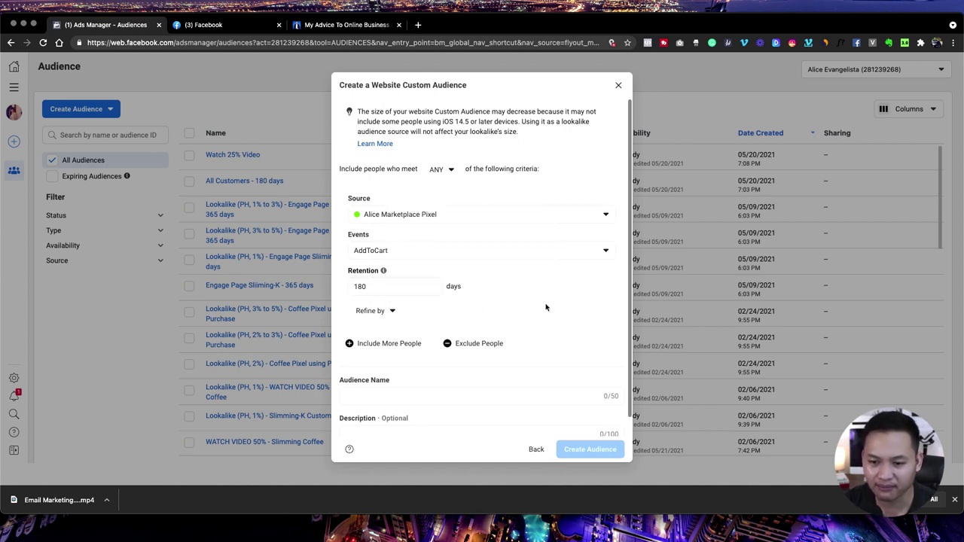
click(364, 290)
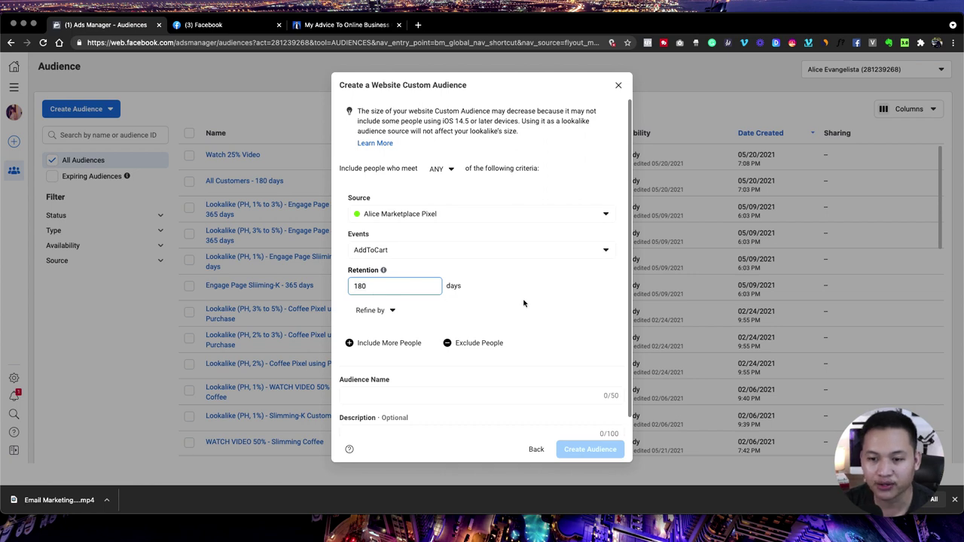
Add an exclusion rule to the audience for people who triggered the Purchase event.
scroll(517, 302, down, 1)
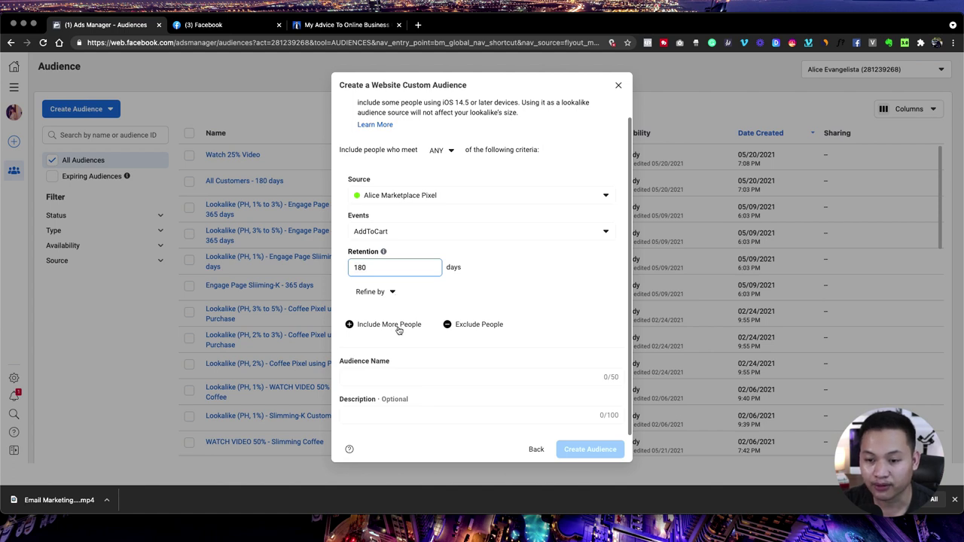
click(477, 325)
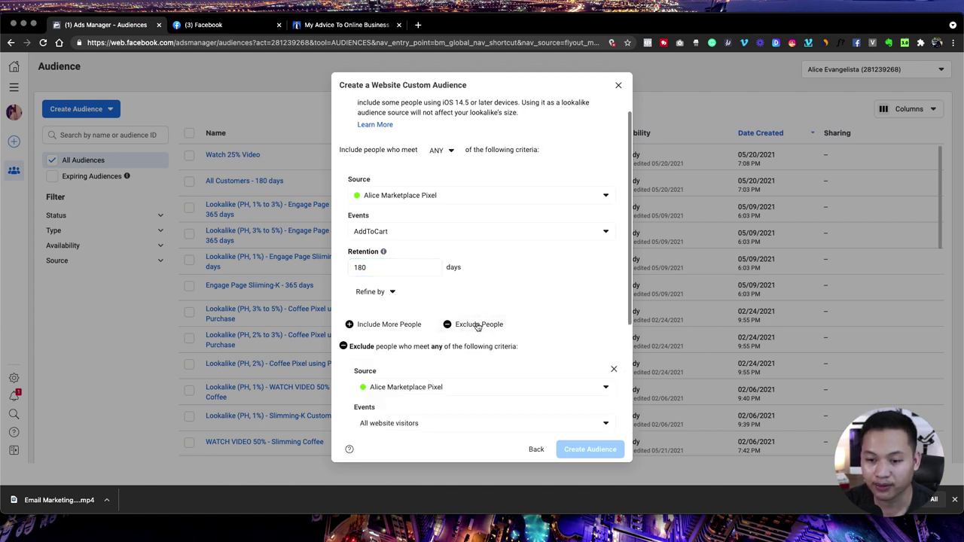
scroll(477, 326, down, 3)
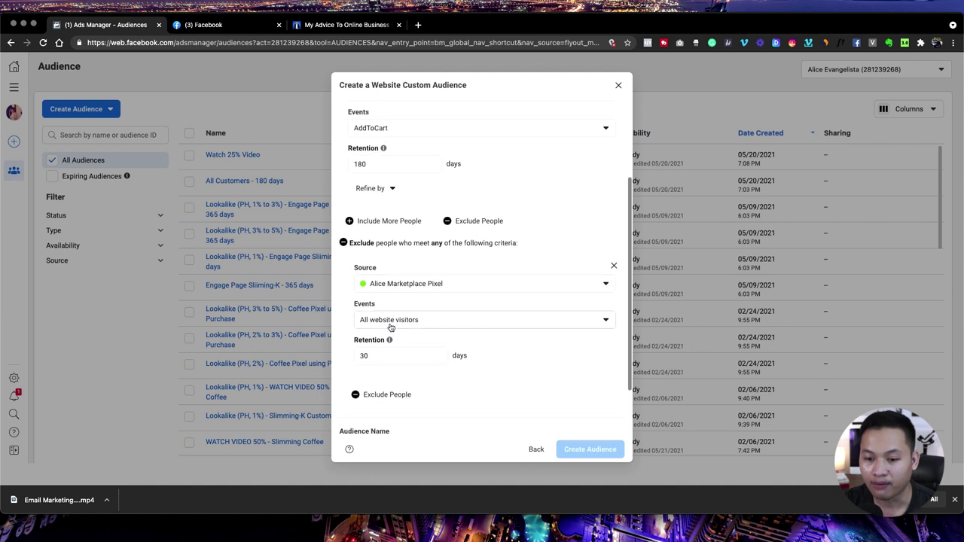
click(392, 320)
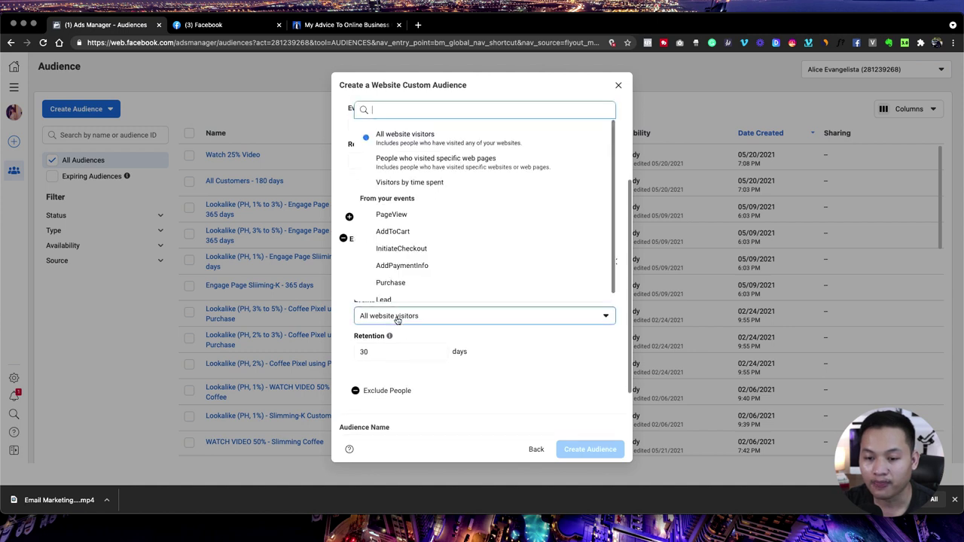
click(391, 283)
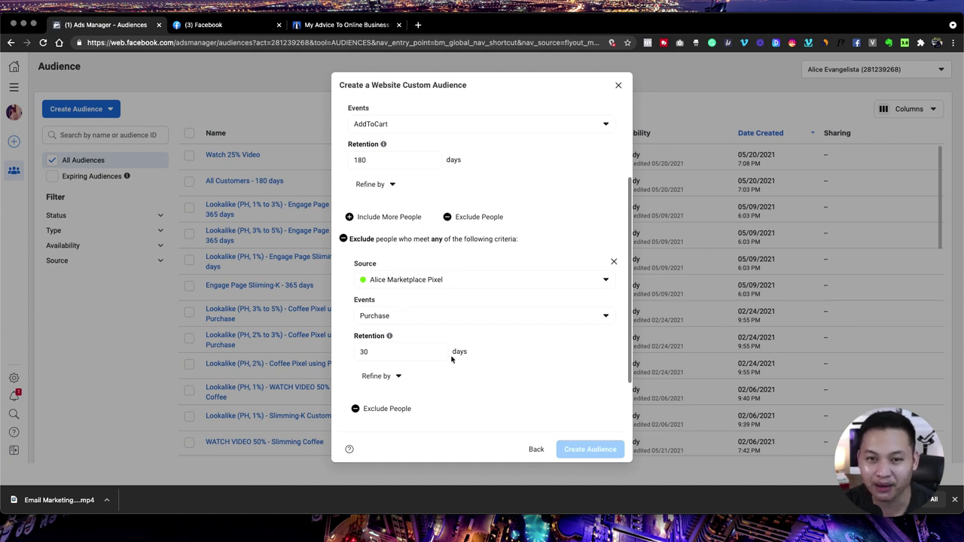
Set the retention of the excluded Purchase event to 180 days.
scroll(451, 359, down, 2)
click(393, 309)
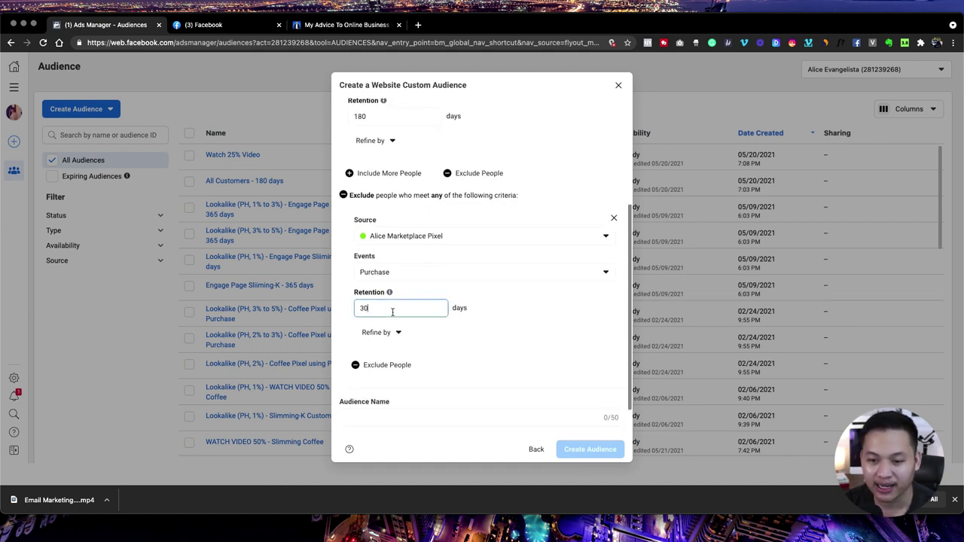
text(180)
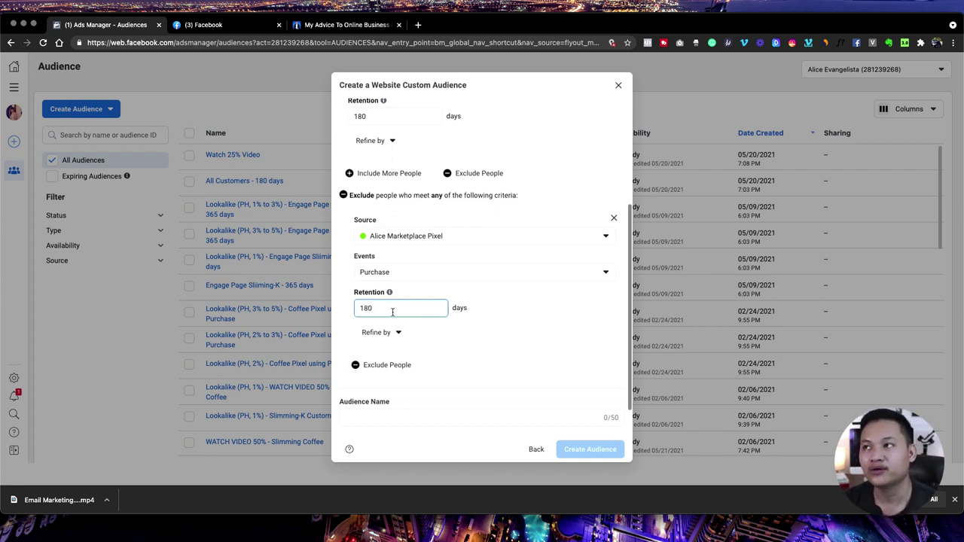
click(499, 323)
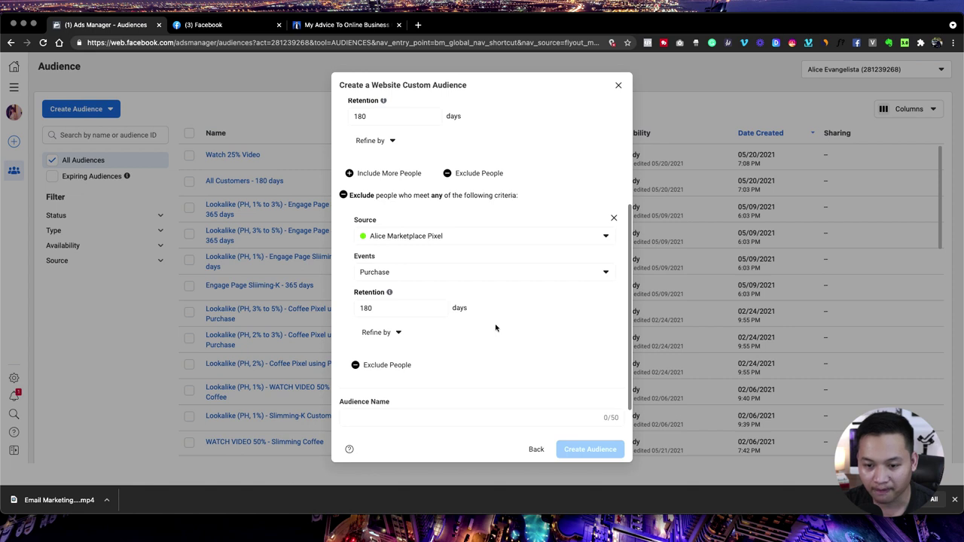
Name the audience "Add To Cart / Ex: Purchased 180 days".
scroll(495, 334, down, 2)
scroll(494, 334, up, 5)
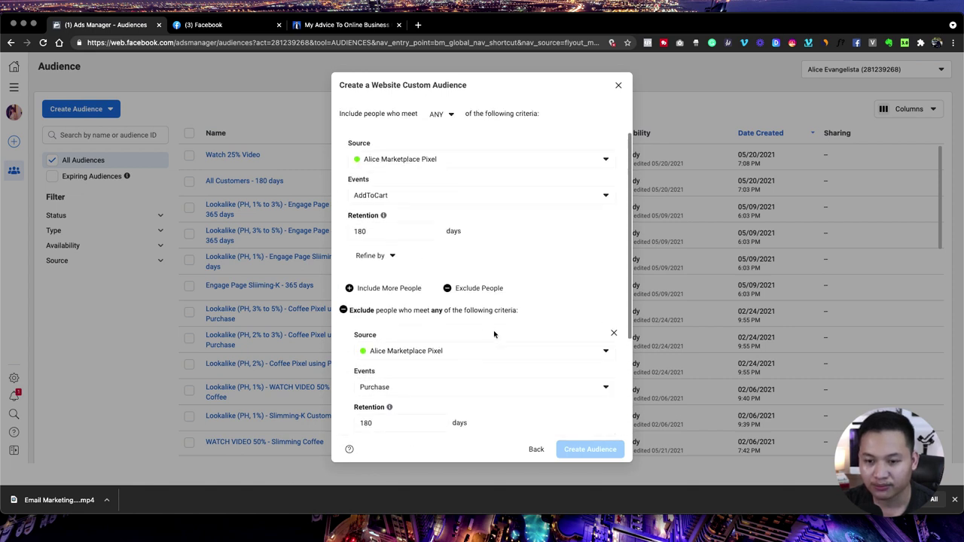
scroll(452, 302, down, 4)
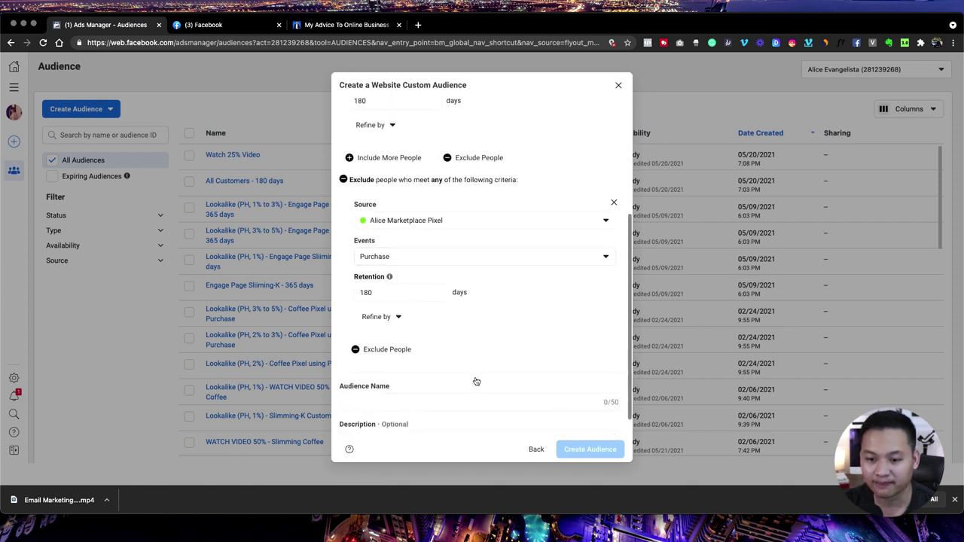
click(383, 402)
text(A)
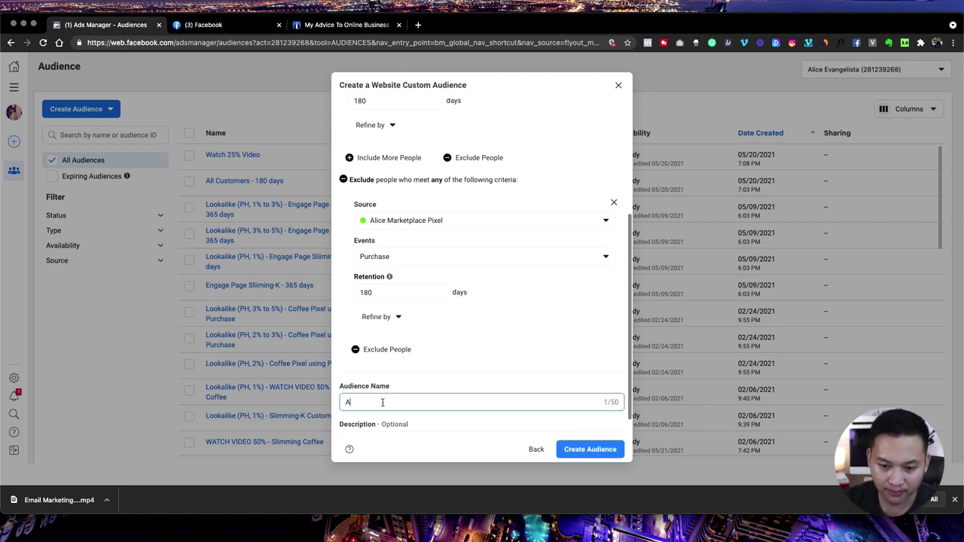
text(dd To Cart / Ex:)
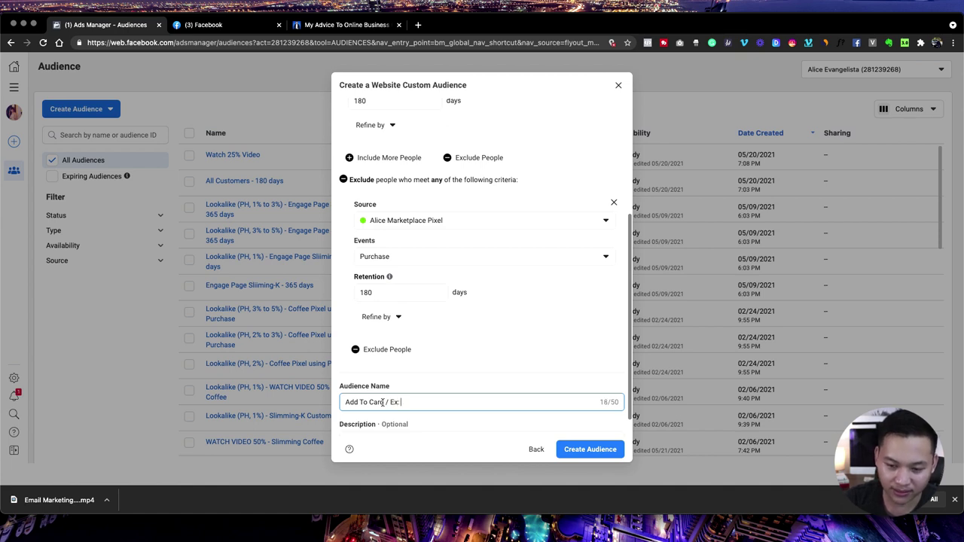
text( Purchased)
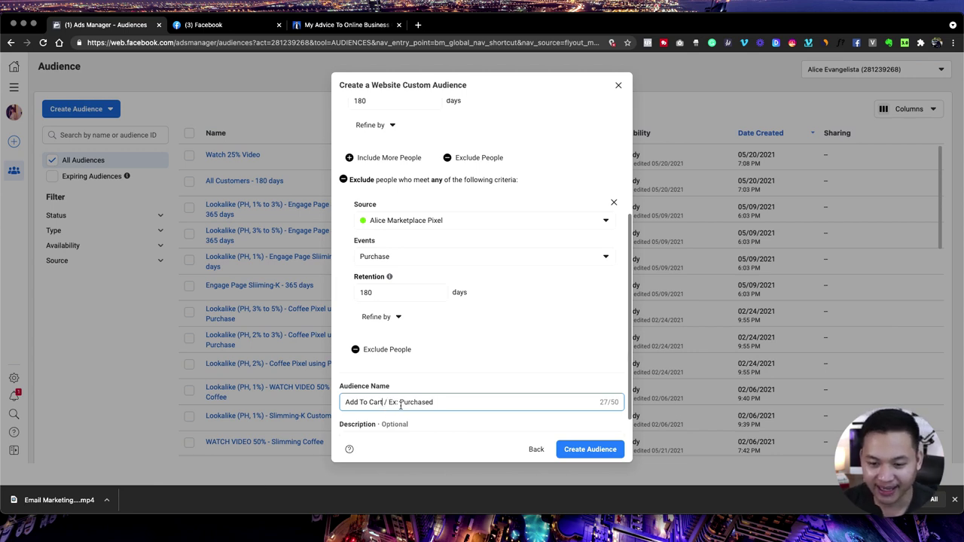
scroll(458, 357, down, 1)
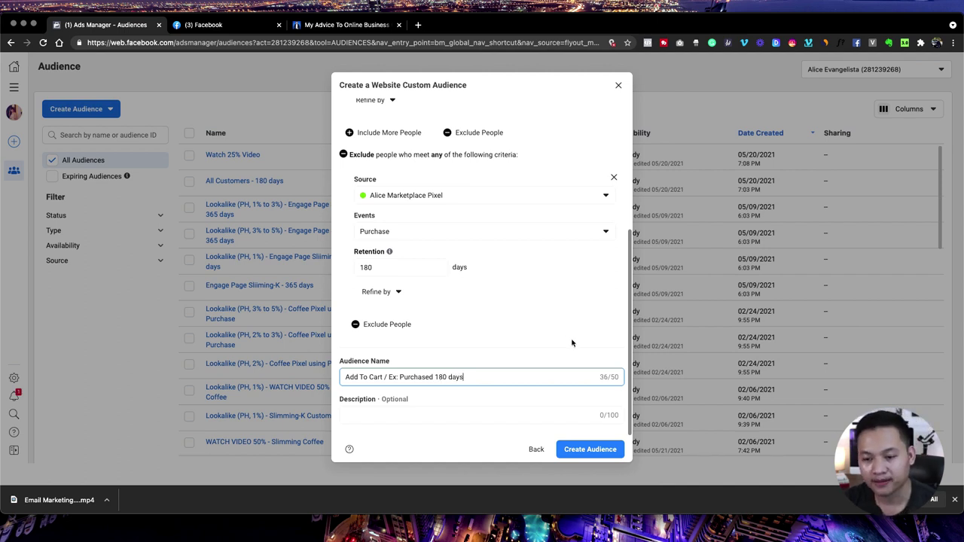
Create the website custom audience and close the confirmation to return to the audience list.
scroll(503, 290, up, 5)
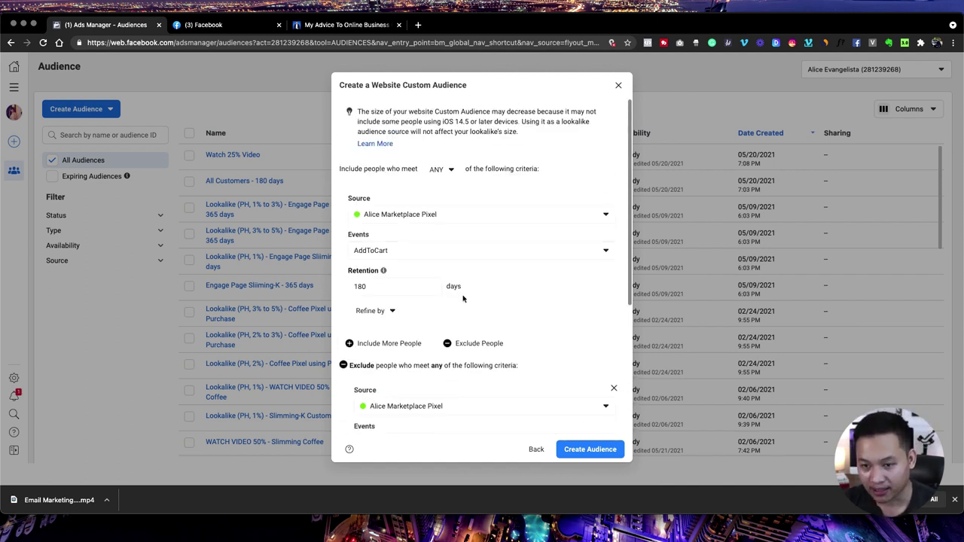
click(585, 451)
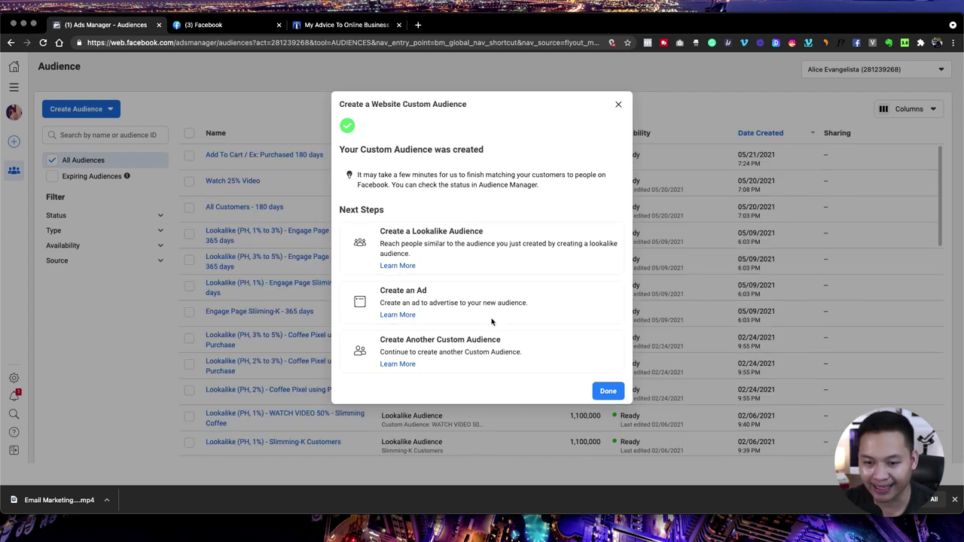
click(610, 394)
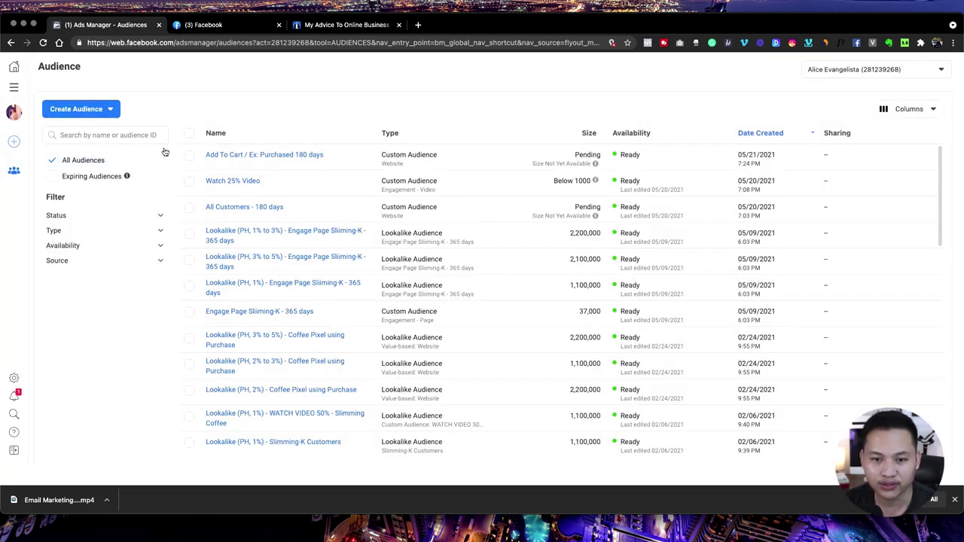
Select the Add To Cart / Ex: Purchased 180 days audience in the list and start creating another custom audience.
click(189, 156)
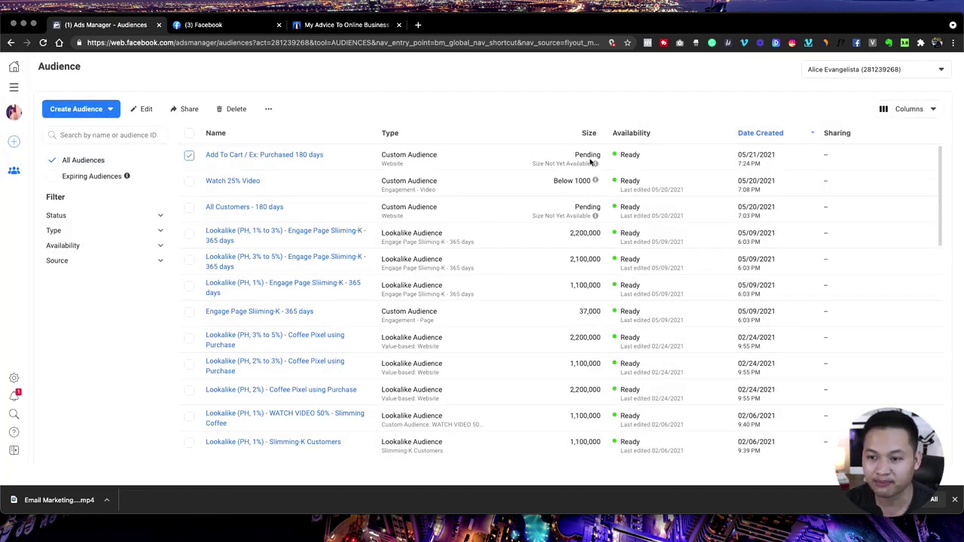
click(102, 111)
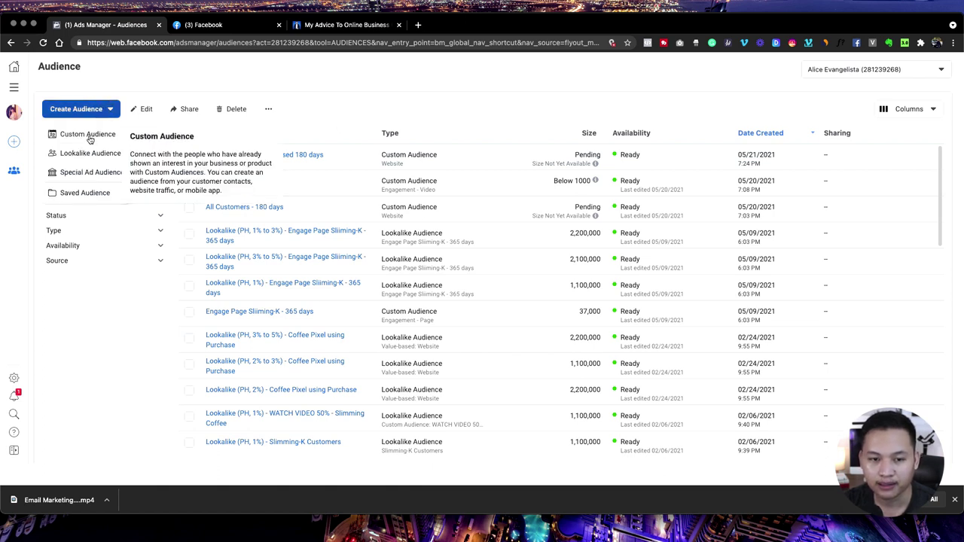
click(88, 136)
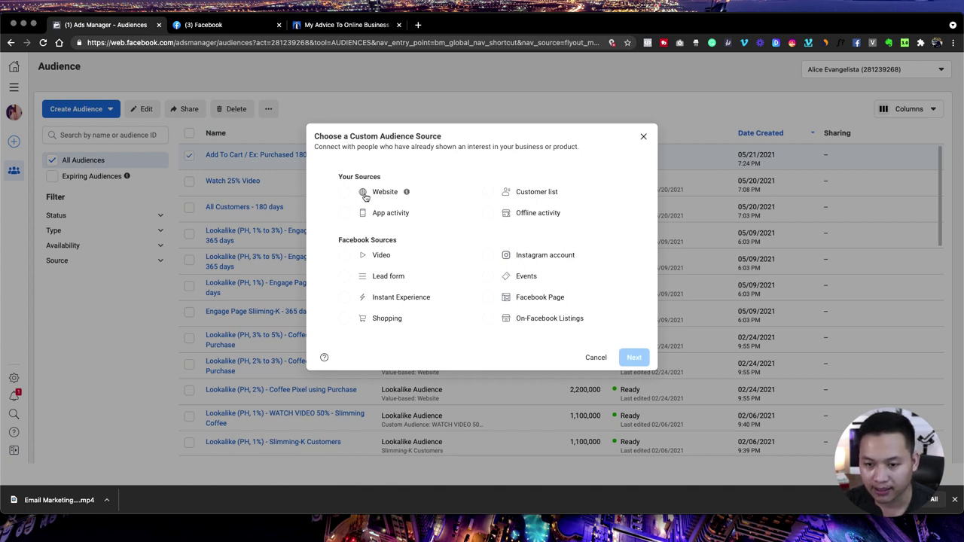
Try a Video source audience of people who have watched 95% of the video, and go back to the source choice.
click(344, 257)
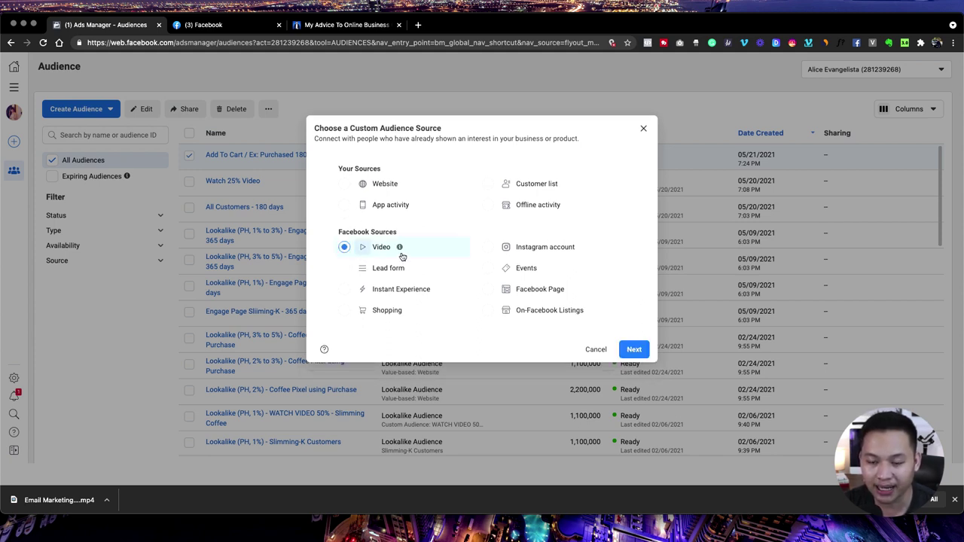
click(631, 350)
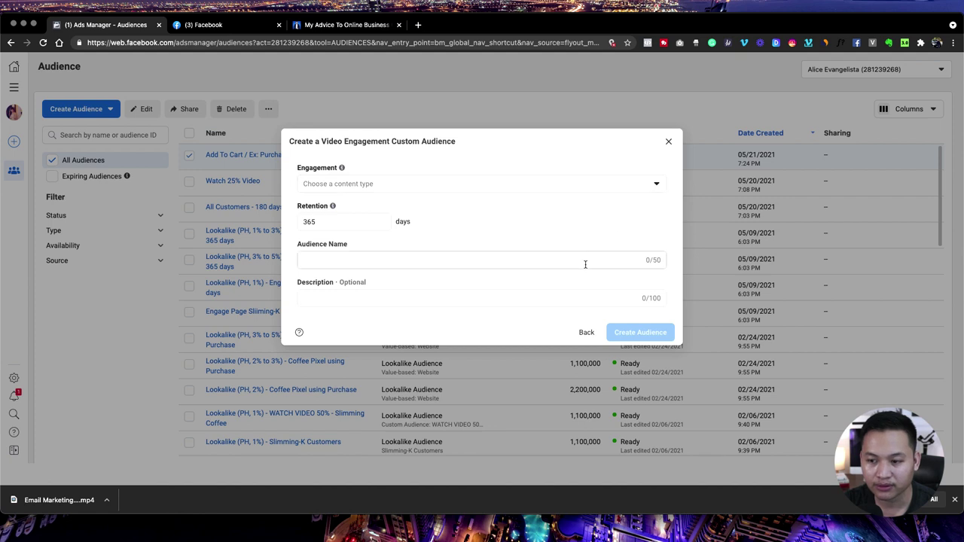
click(658, 185)
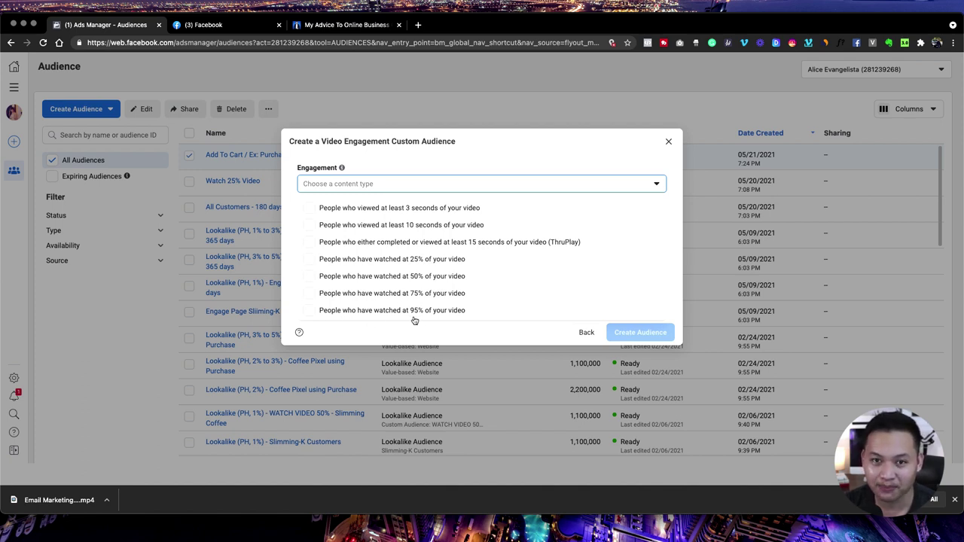
click(325, 311)
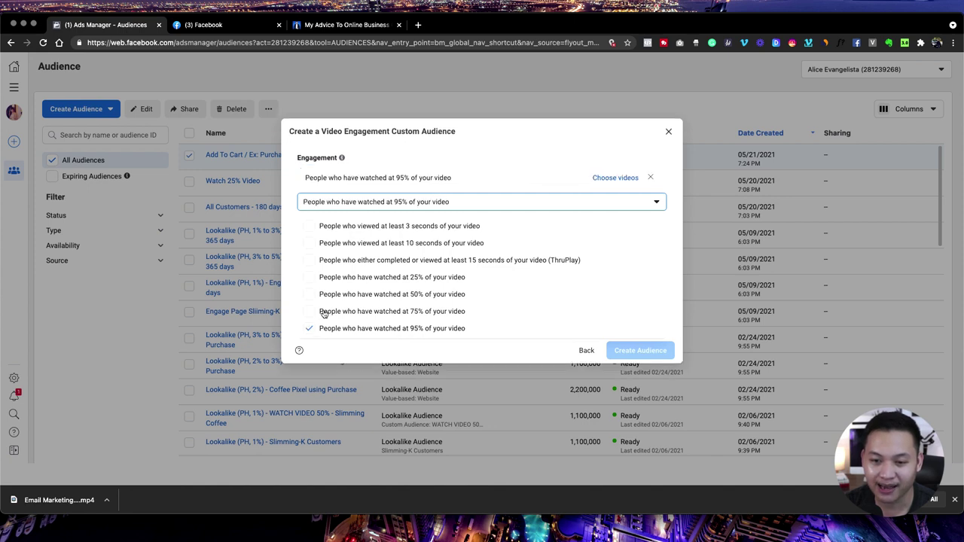
click(508, 137)
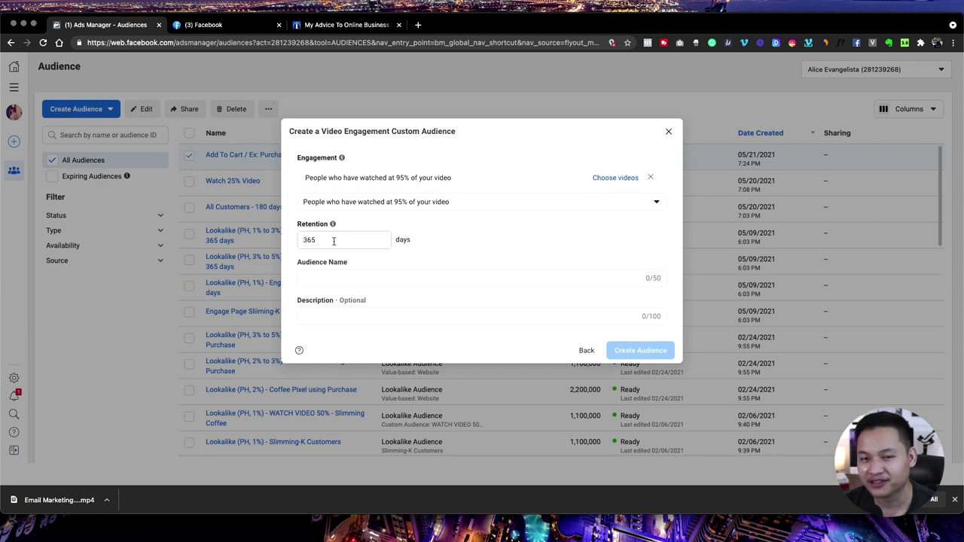
click(333, 240)
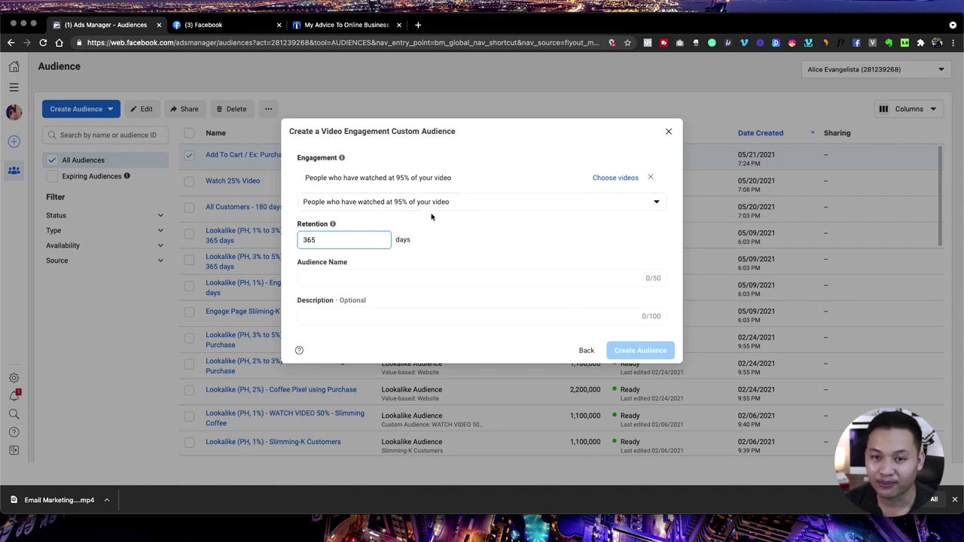
click(581, 351)
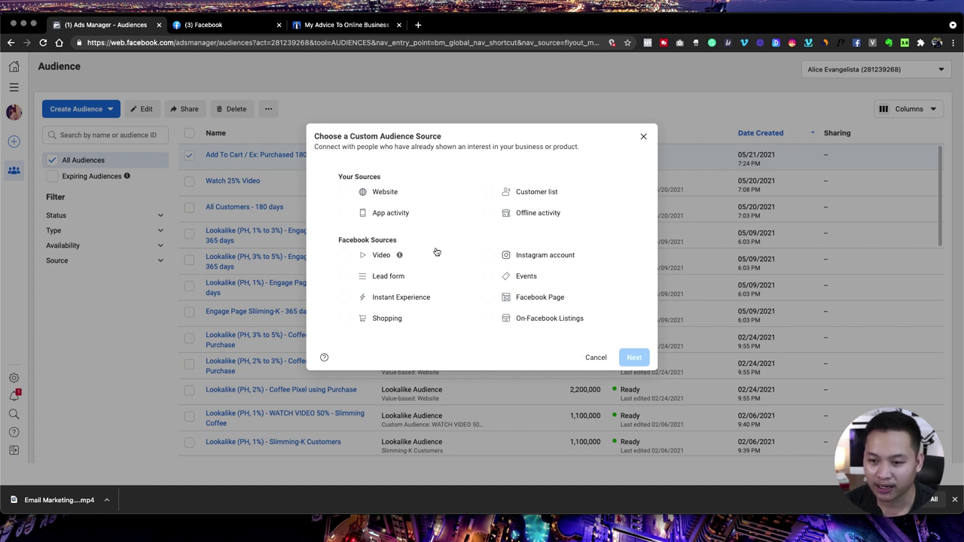
Use Facebook Page as the audience source and set the event to People who sent a message to your Page.
click(549, 300)
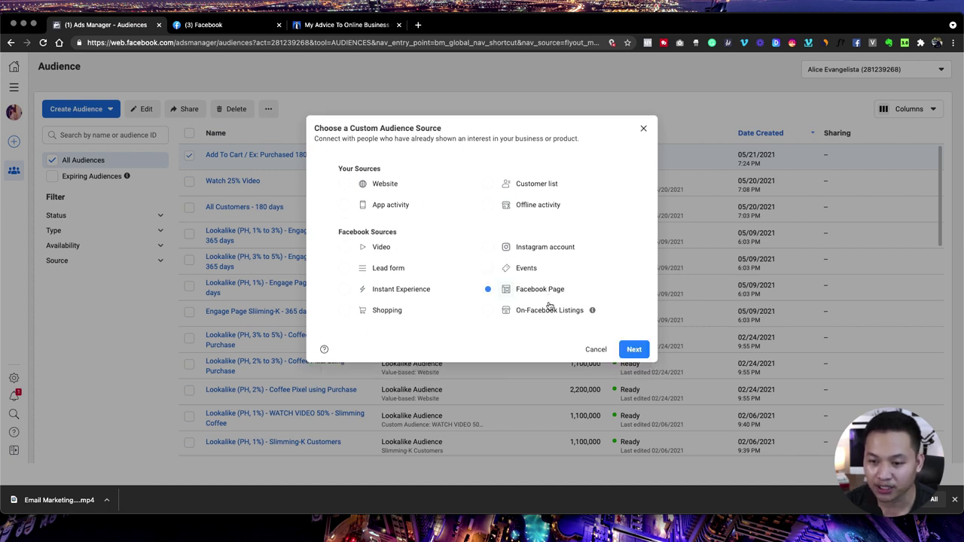
click(634, 350)
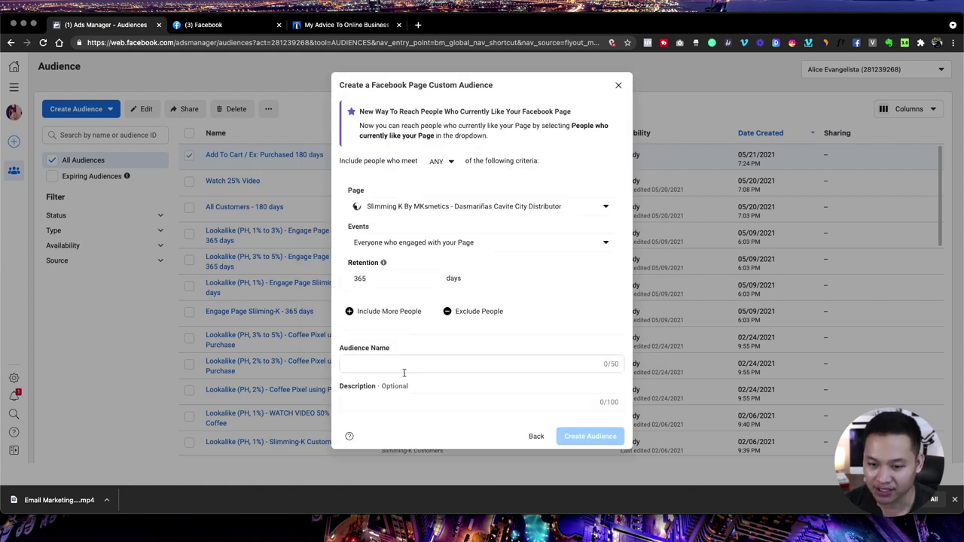
click(390, 236)
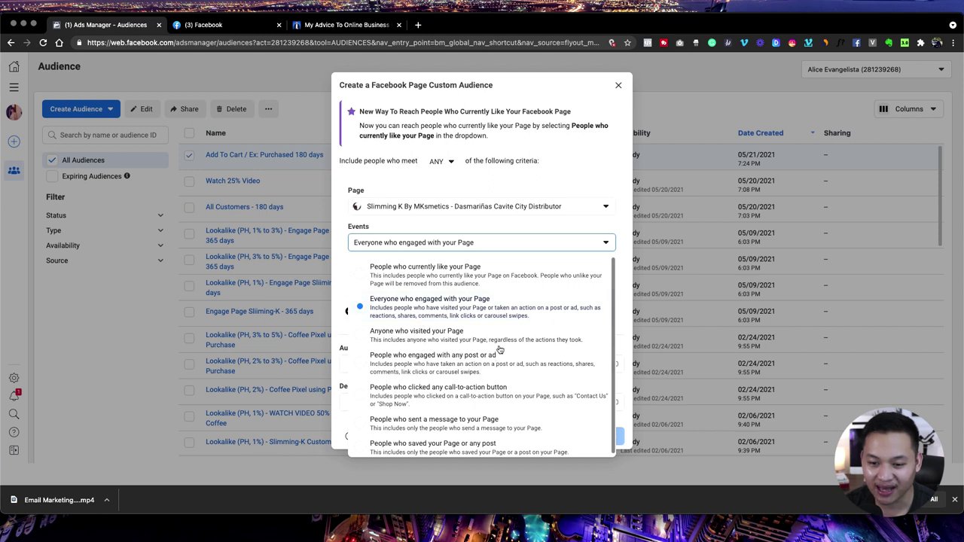
scroll(500, 350, down, 1)
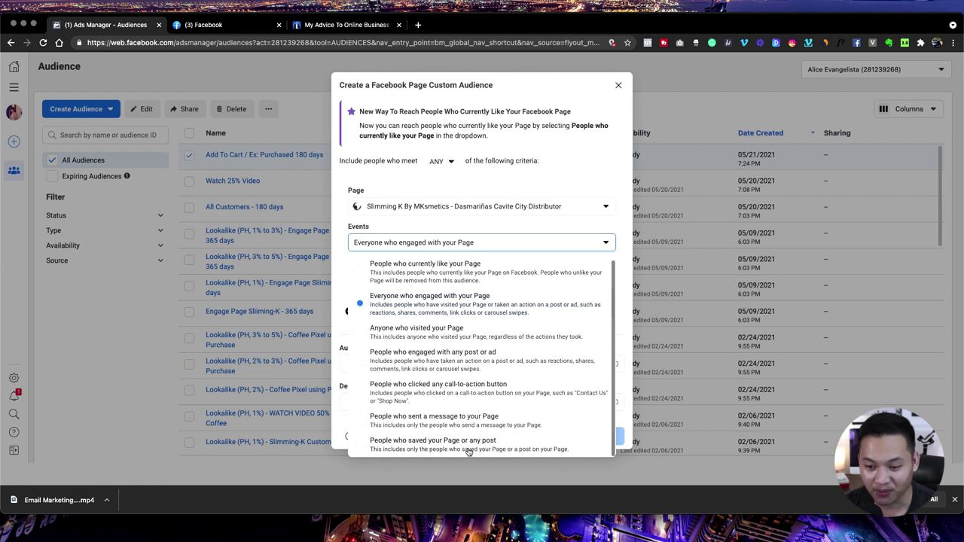
click(409, 426)
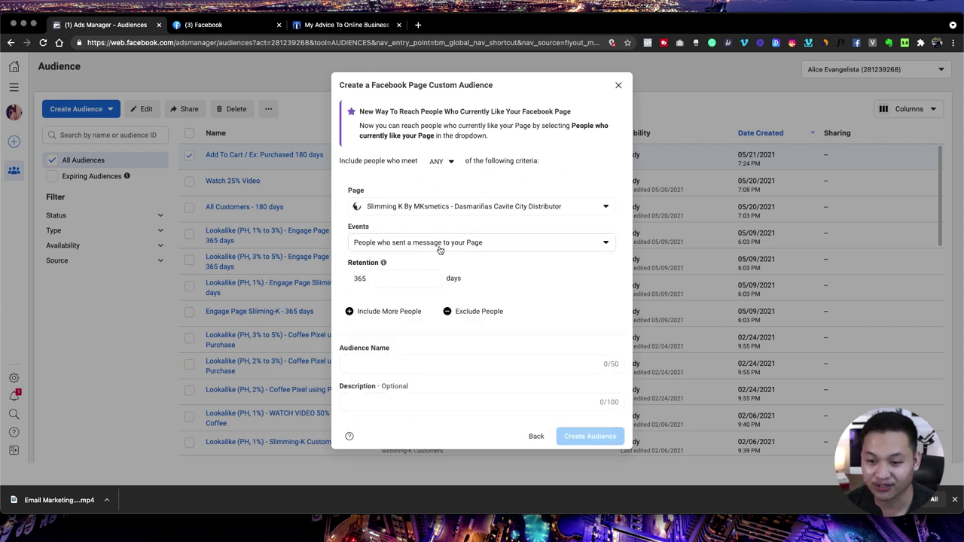
Search the pages for "slim" and set the audience's page to Slimming-K Coffee Authorized Distributor.
click(379, 210)
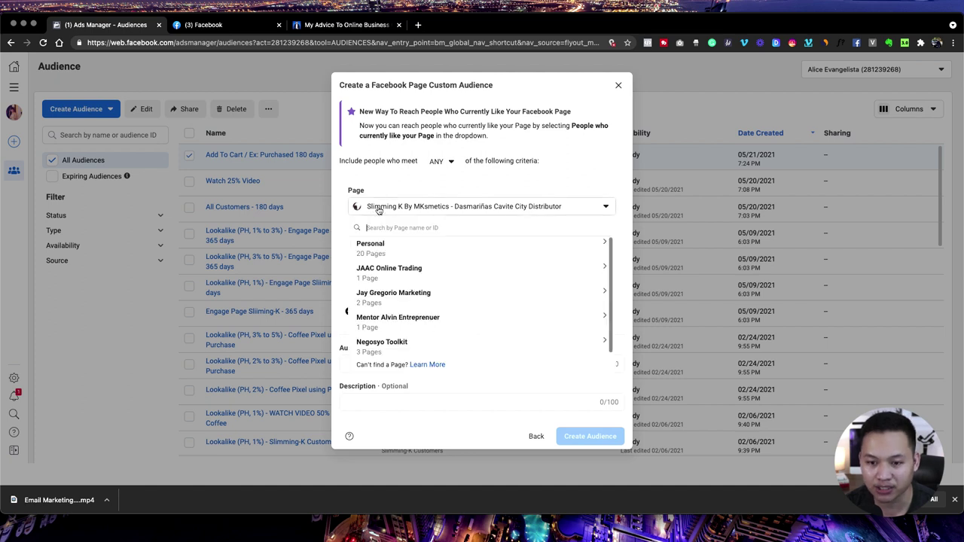
text(slim)
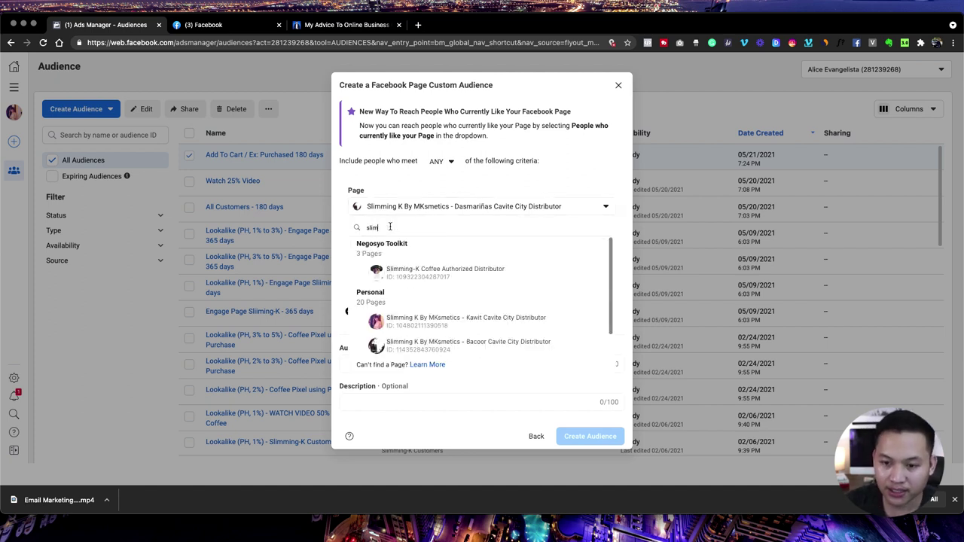
click(424, 273)
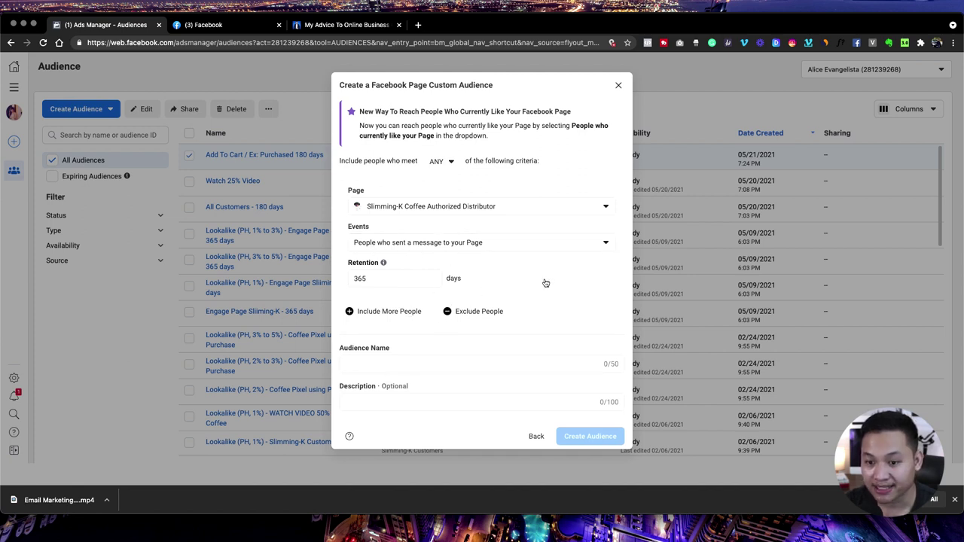
Name the Facebook Page audience "Sent Message 365 days".
click(427, 363)
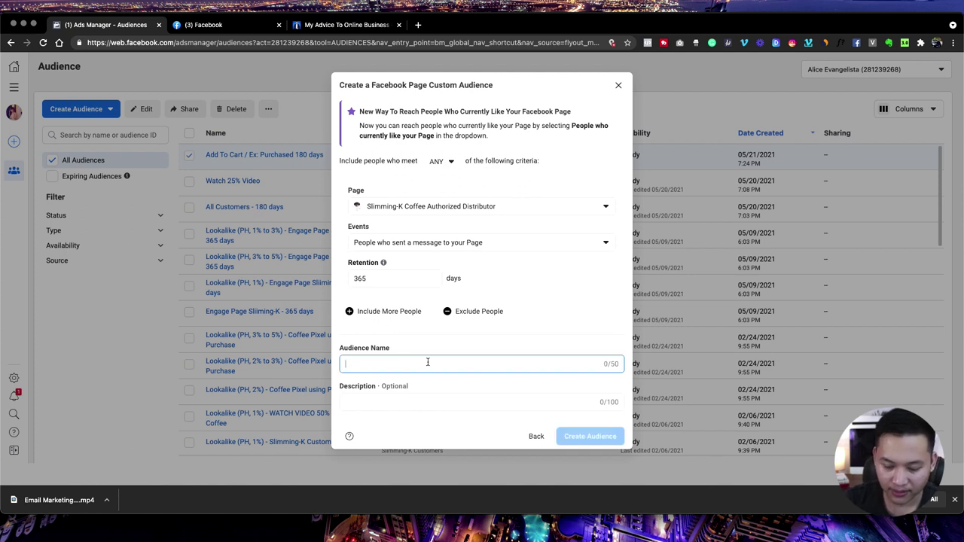
text(Sent)
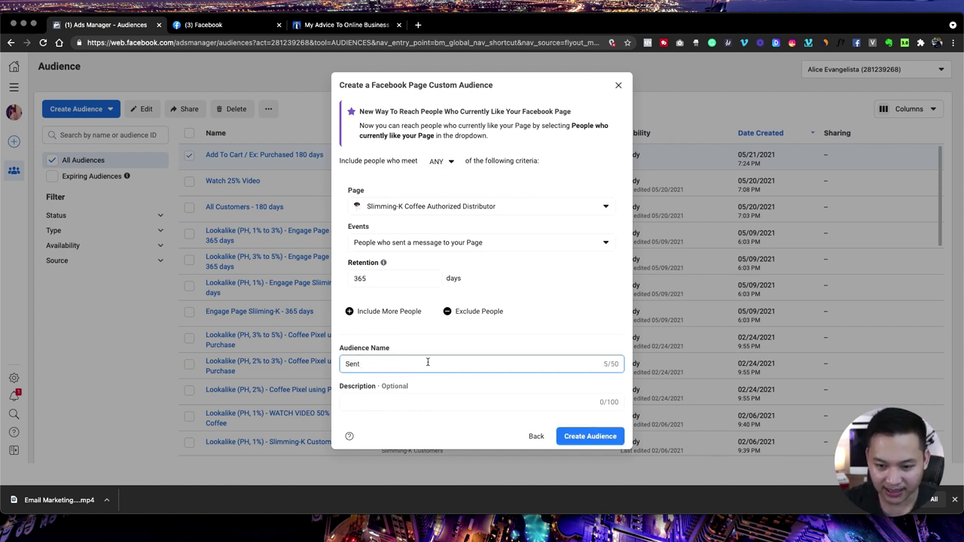
text( Mes)
text(ge 365)
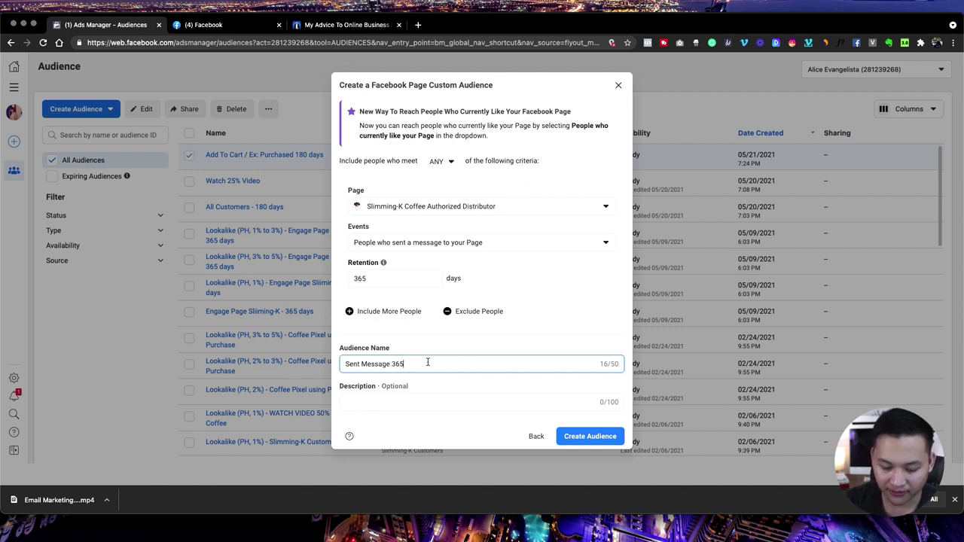
text( days)
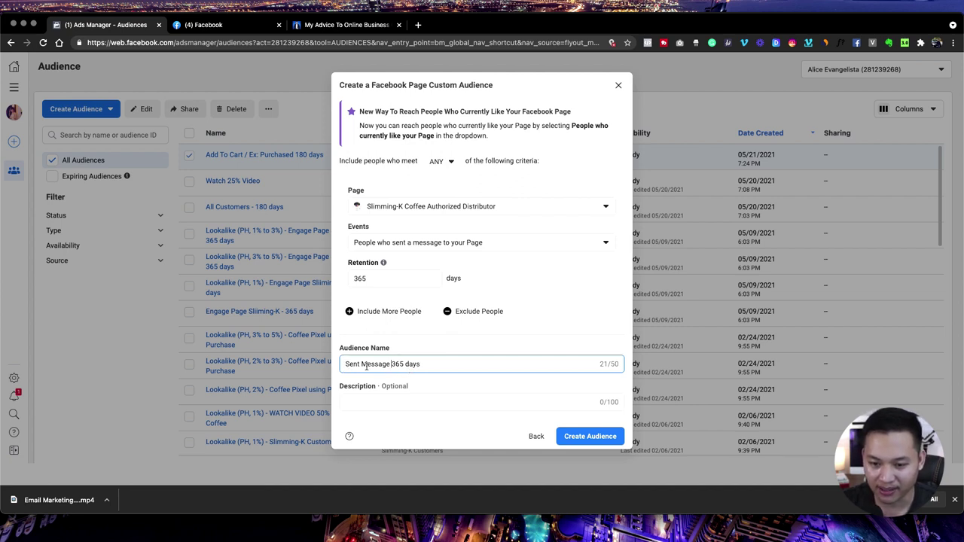
Rename the Facebook Page audience "Sent Message - 365 days" and create it.
text(- )
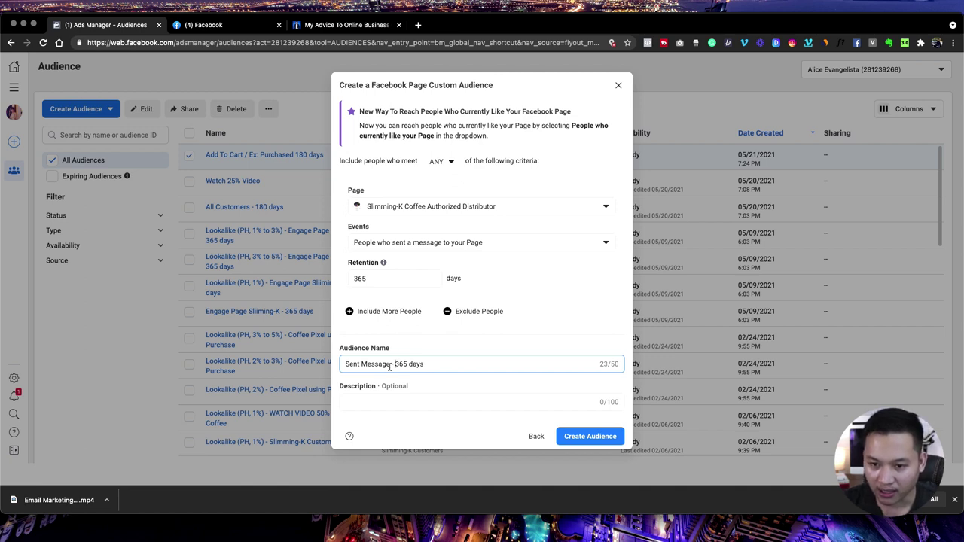
text(Sliimin)
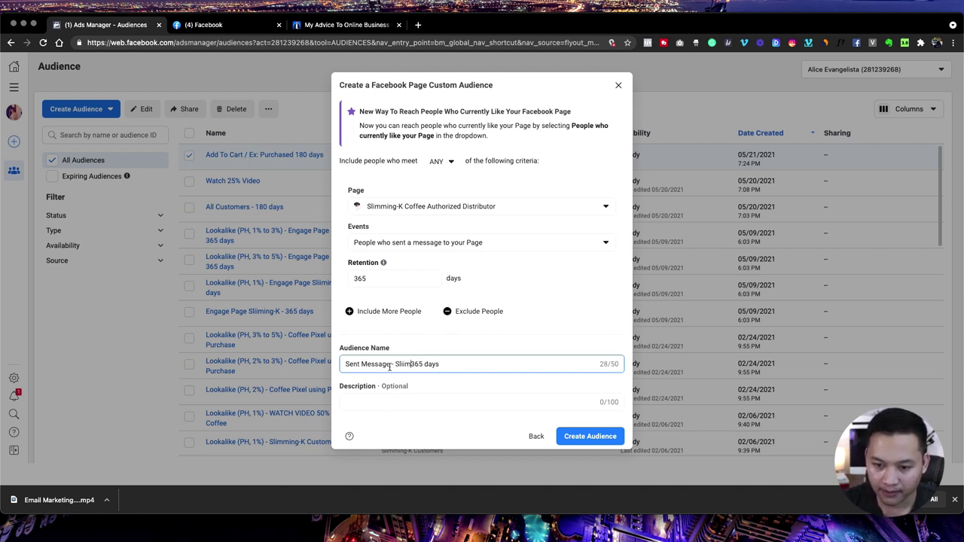
key(BackSpace)
key(BackSpace)
key(BackSpace)
key(BackSpace)
key(BackSpace)
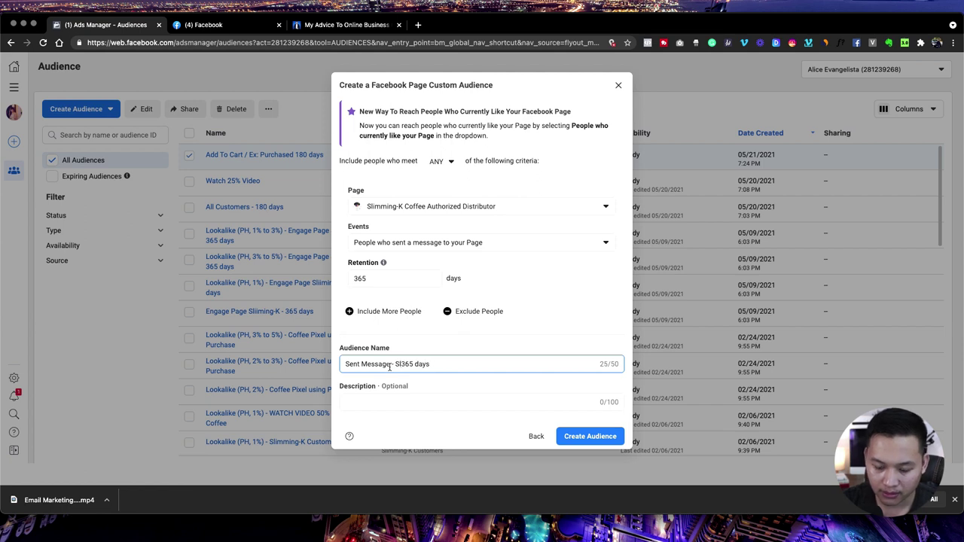
text(im)
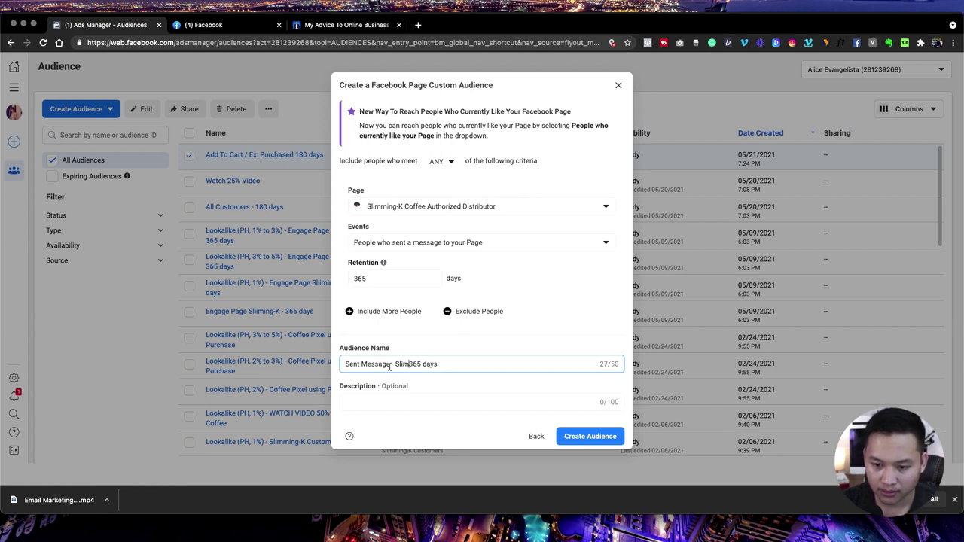
key(BackSpace)
key(BackSpace)
key(BackSpace)
key(BackSpace)
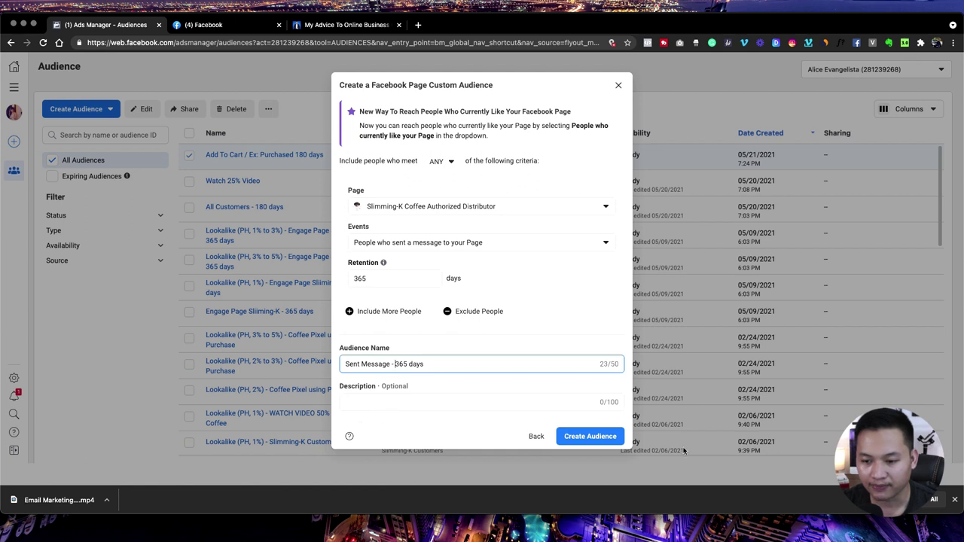
click(588, 437)
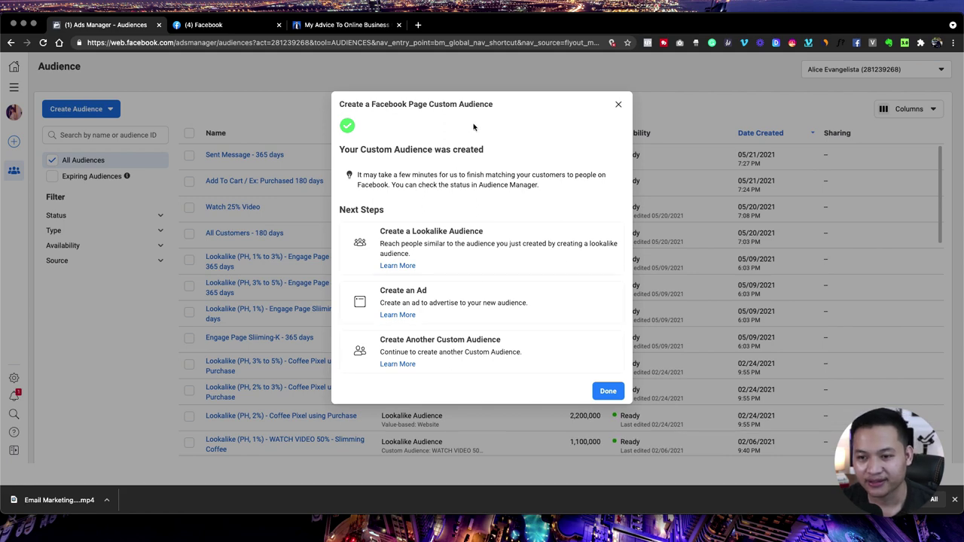
click(619, 104)
click(77, 109)
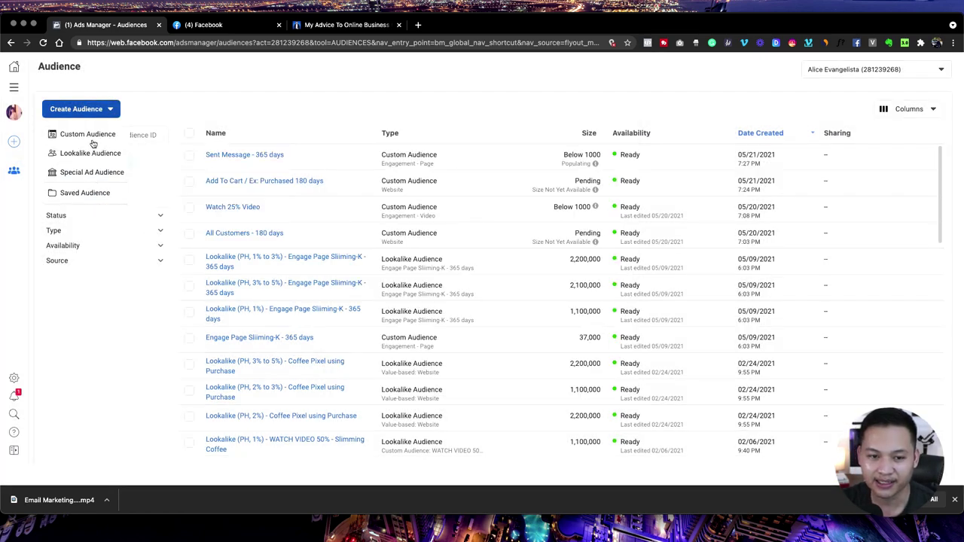
click(88, 135)
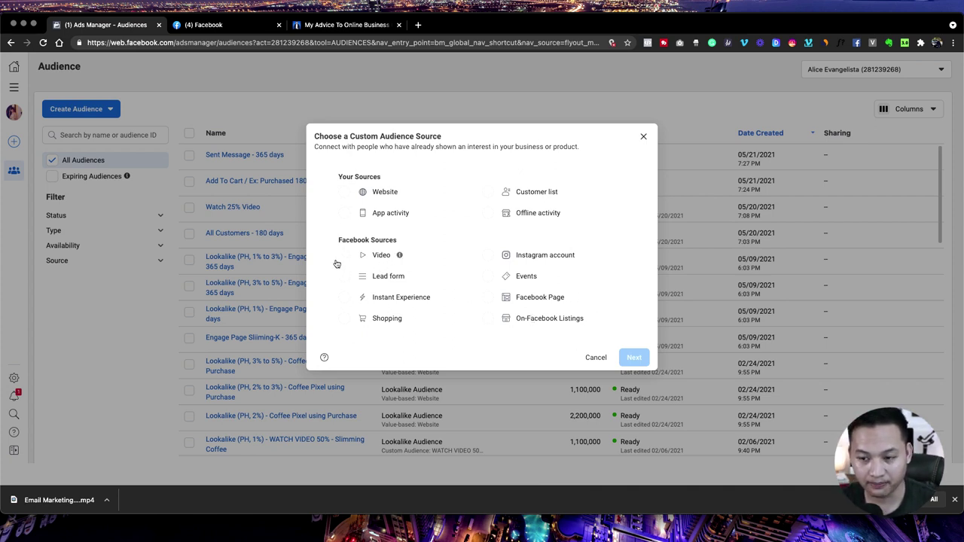
click(595, 357)
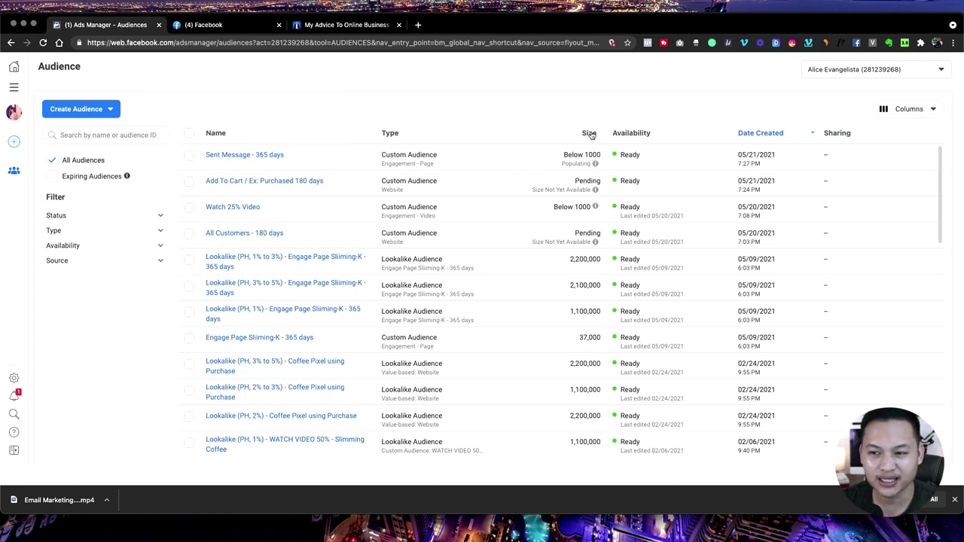
click(190, 156)
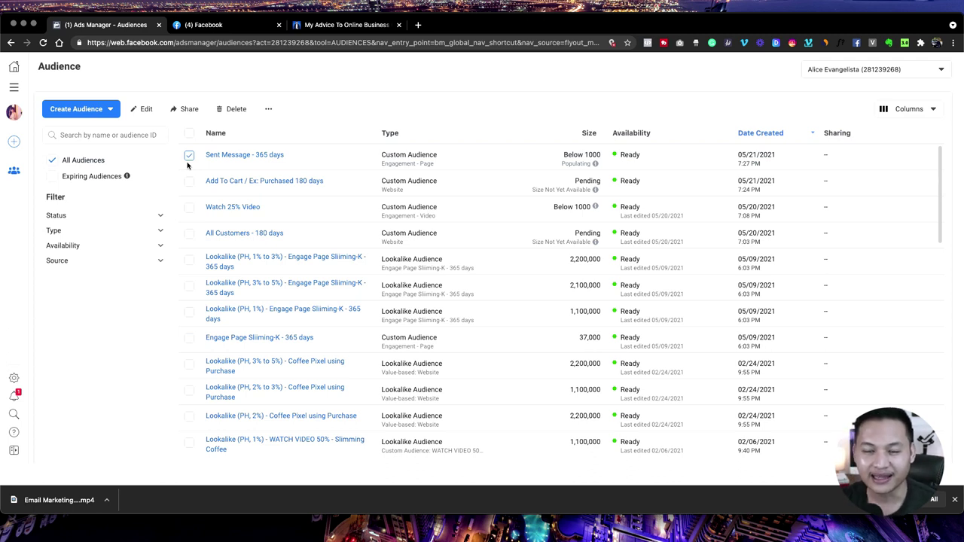
mouse_move(595, 164)
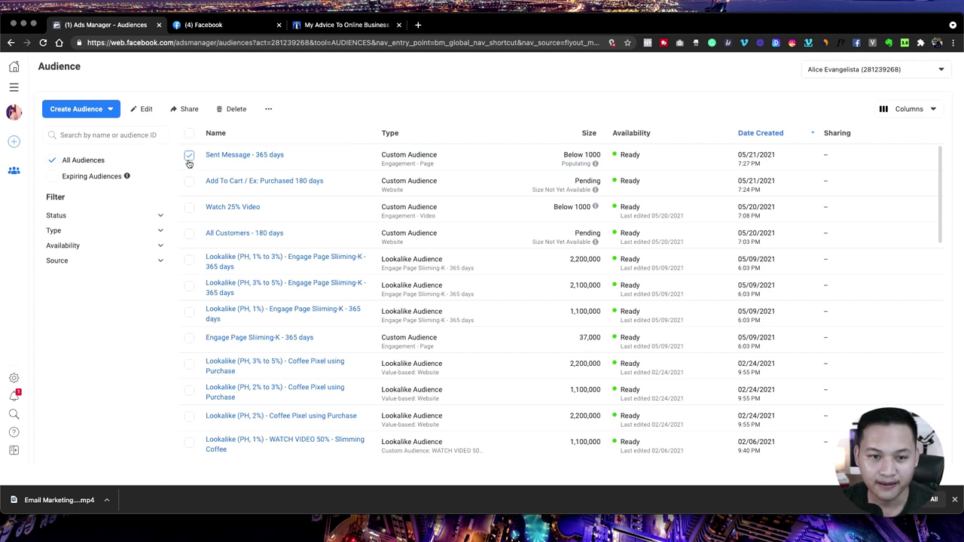
click(109, 110)
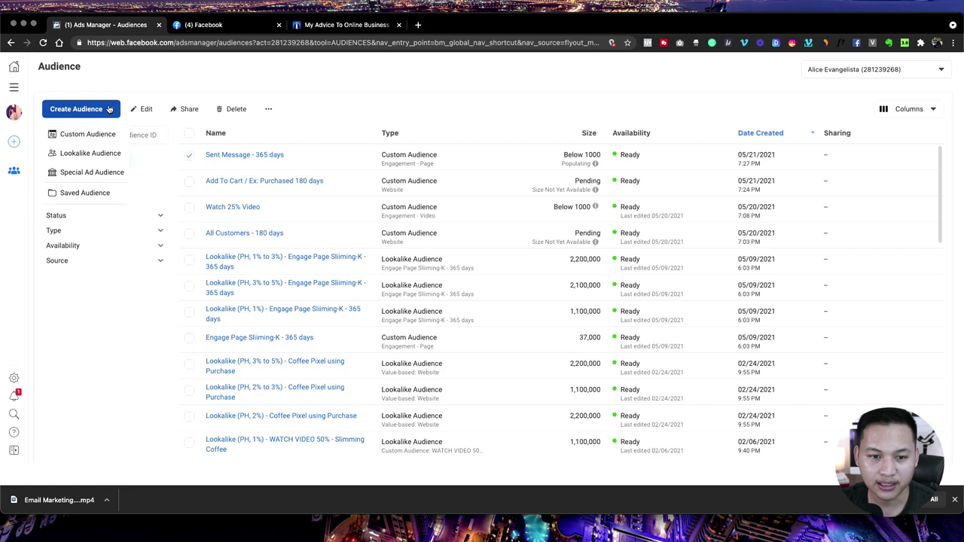
click(107, 156)
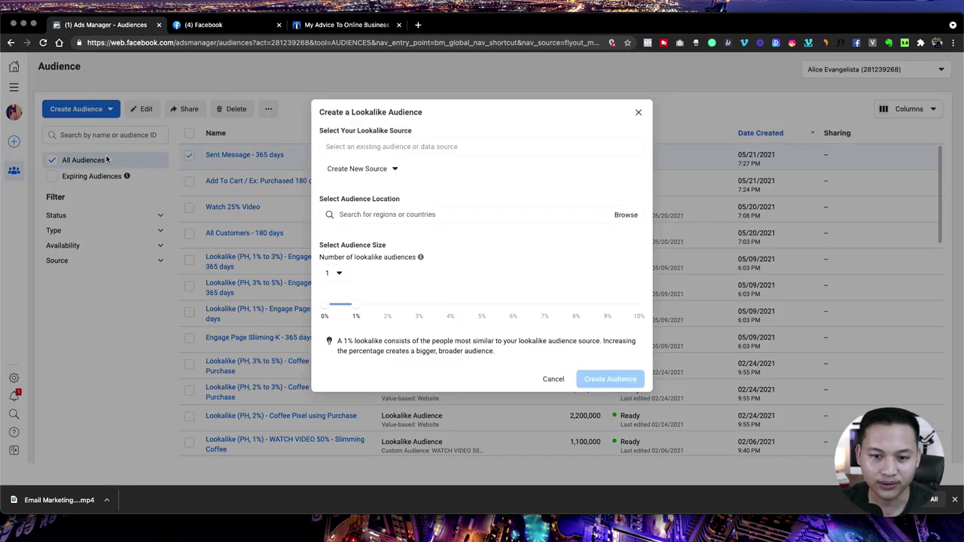
click(407, 148)
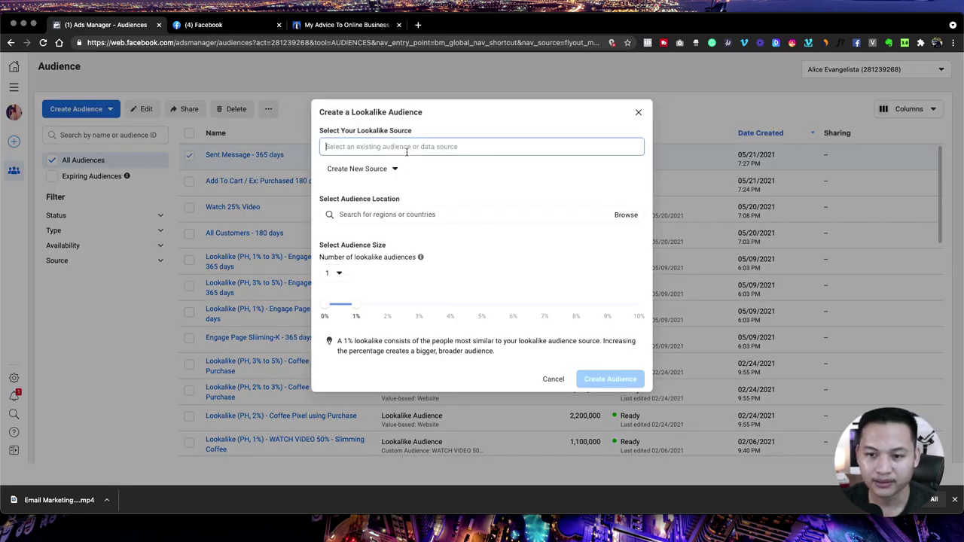
mouse_move(384, 193)
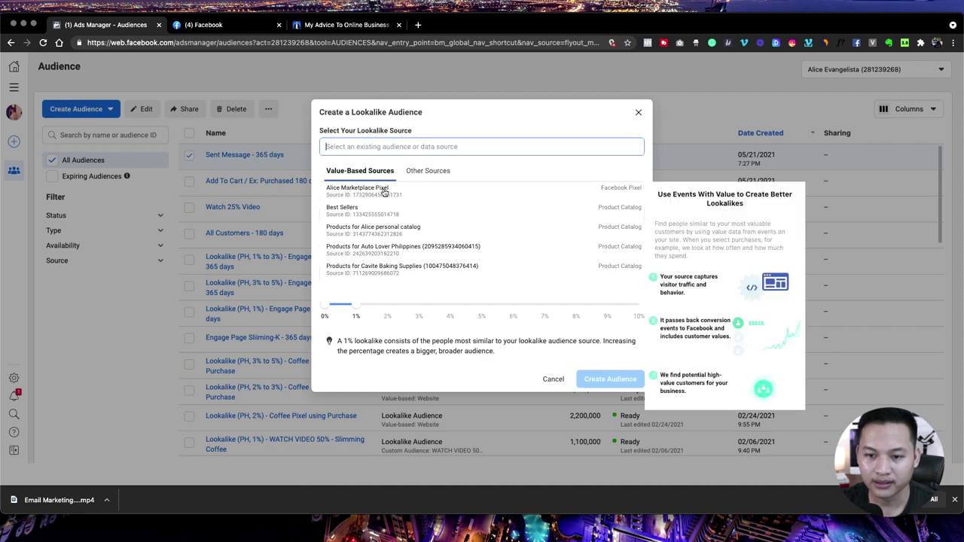
click(384, 193)
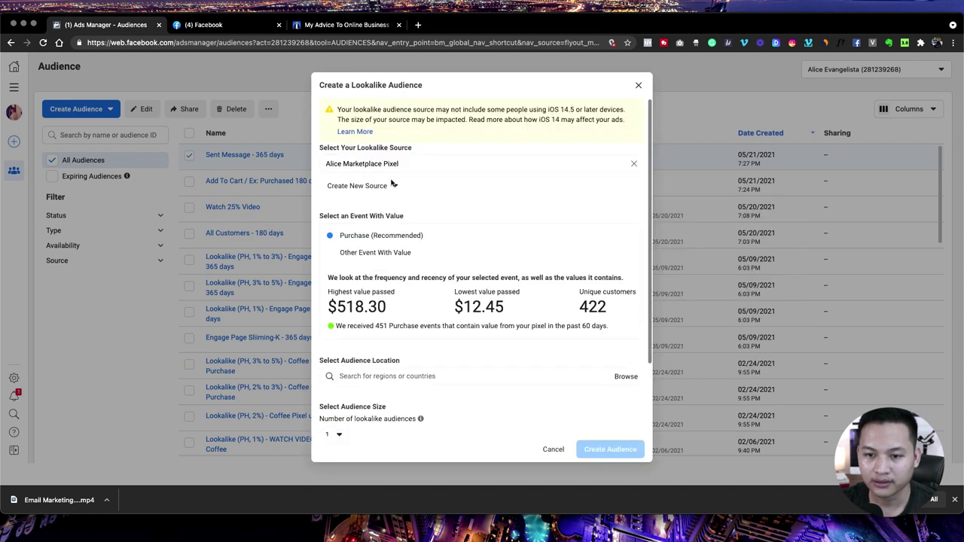
click(637, 86)
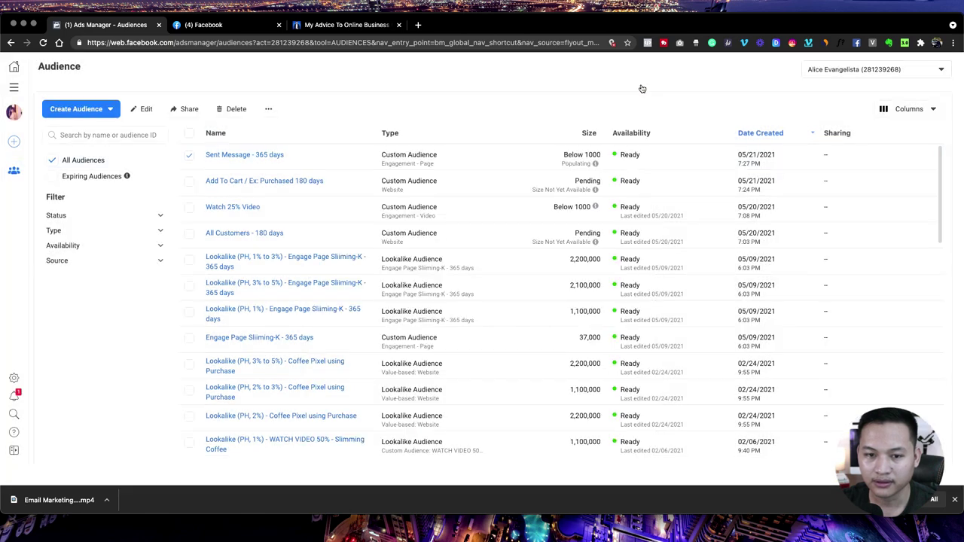
Start a lookalike audience from the "Sent Message - 365 days" custom audience and set its location to Philippines.
click(239, 157)
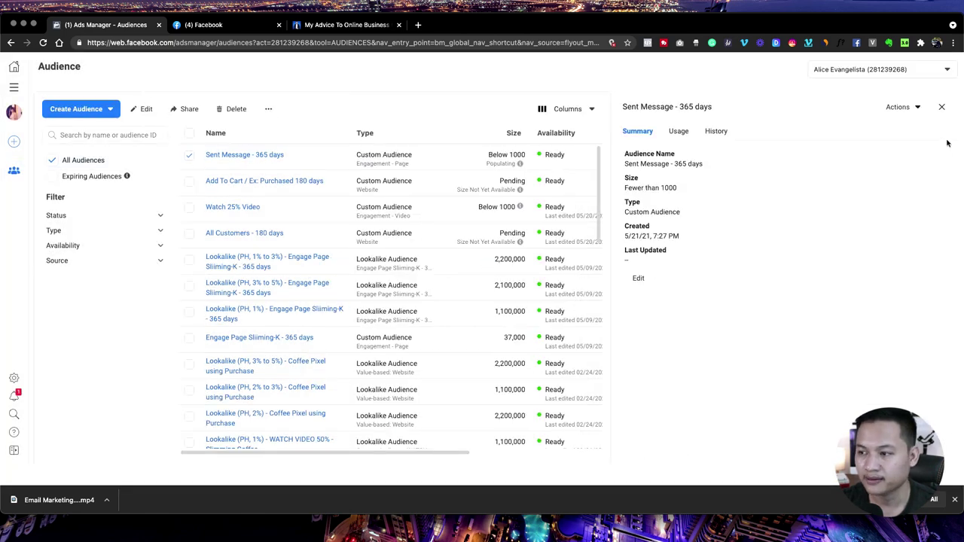
click(915, 111)
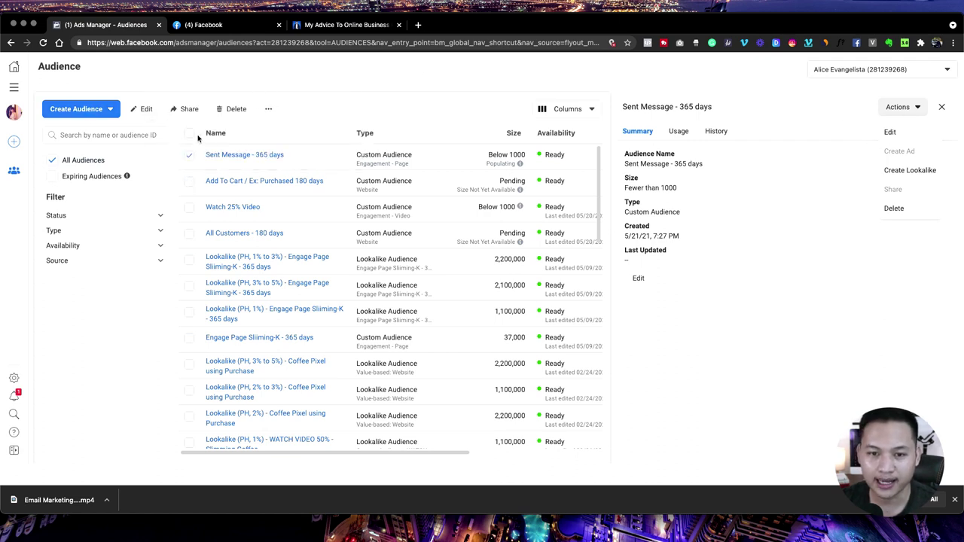
click(189, 156)
click(189, 157)
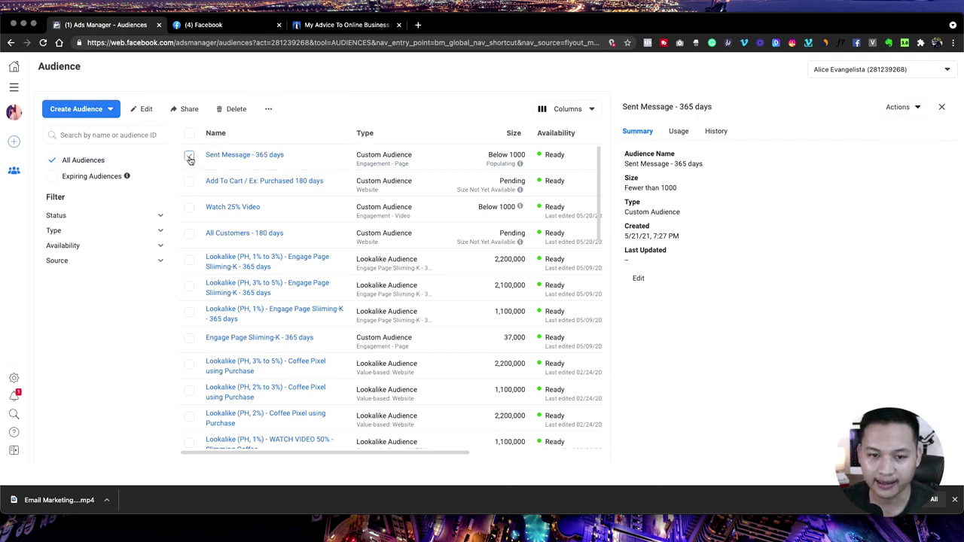
click(910, 109)
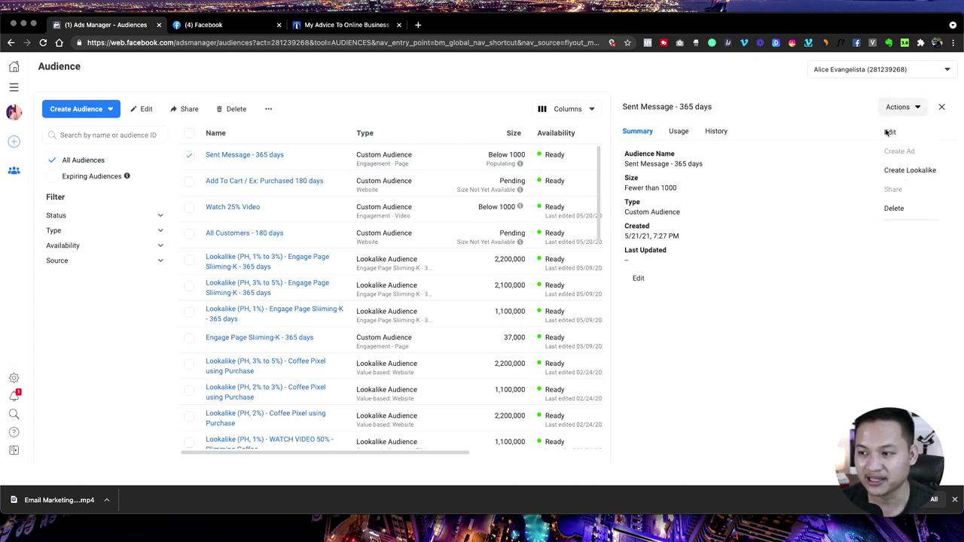
click(904, 179)
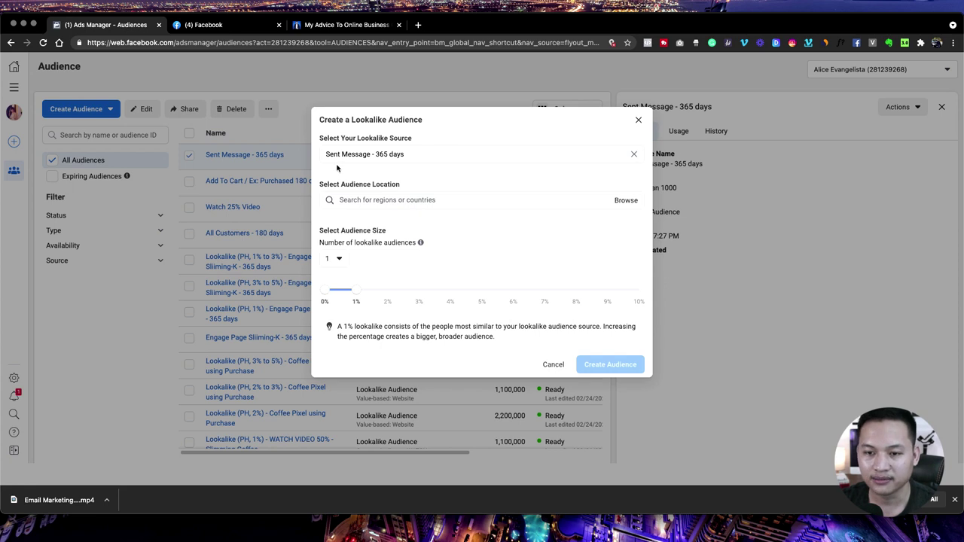
click(376, 202)
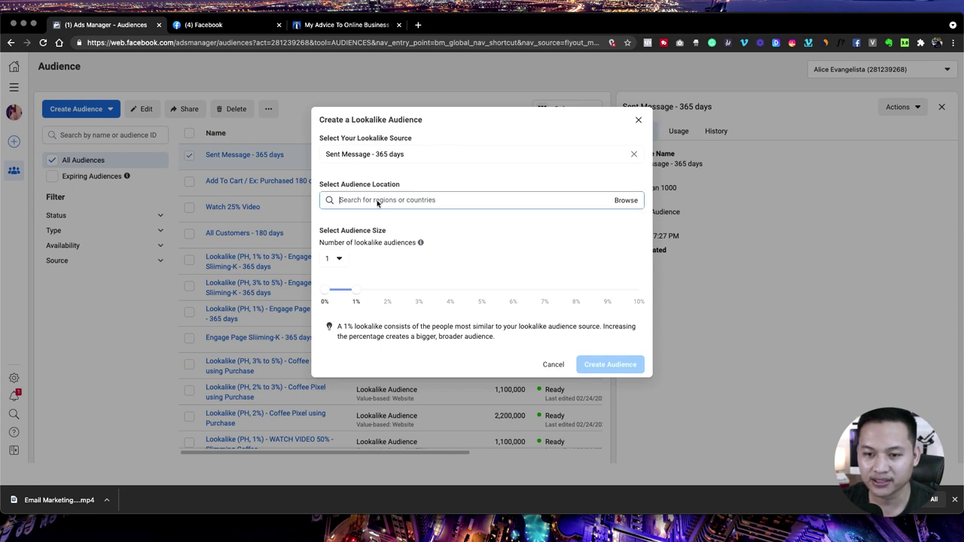
text(ph)
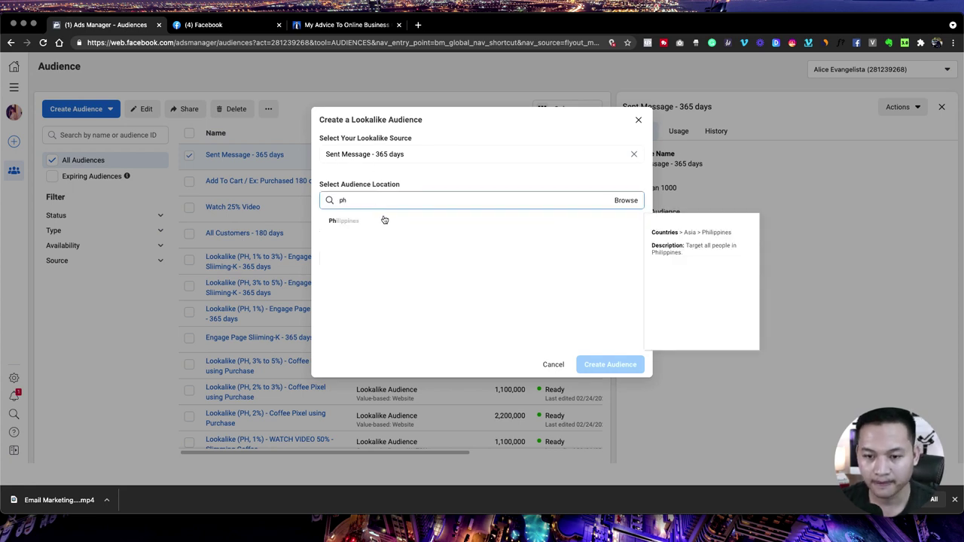
click(383, 217)
click(504, 113)
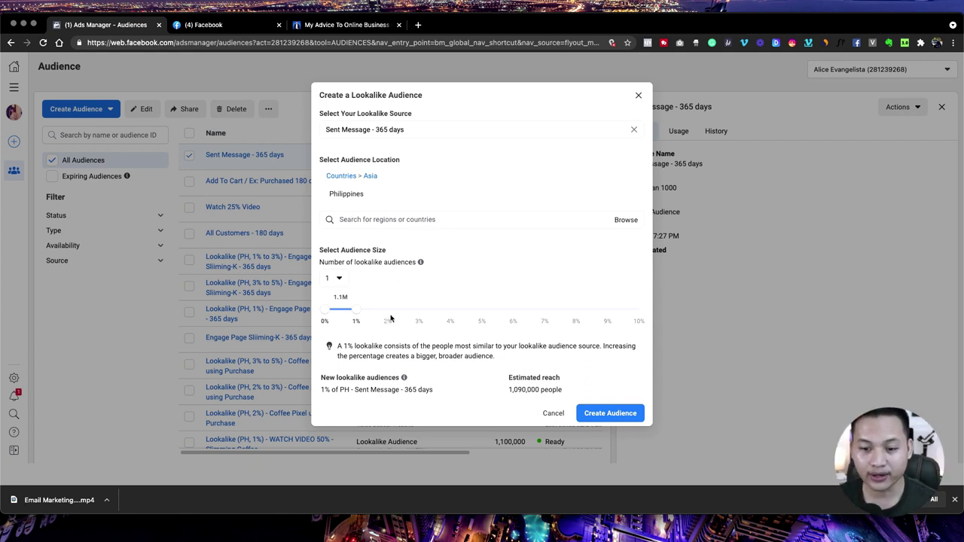
Set the number of lookalike audiences to 3 with ranges 0% to 1%, 1% to 2% and 2% to 4%, and create them.
click(335, 278)
click(347, 335)
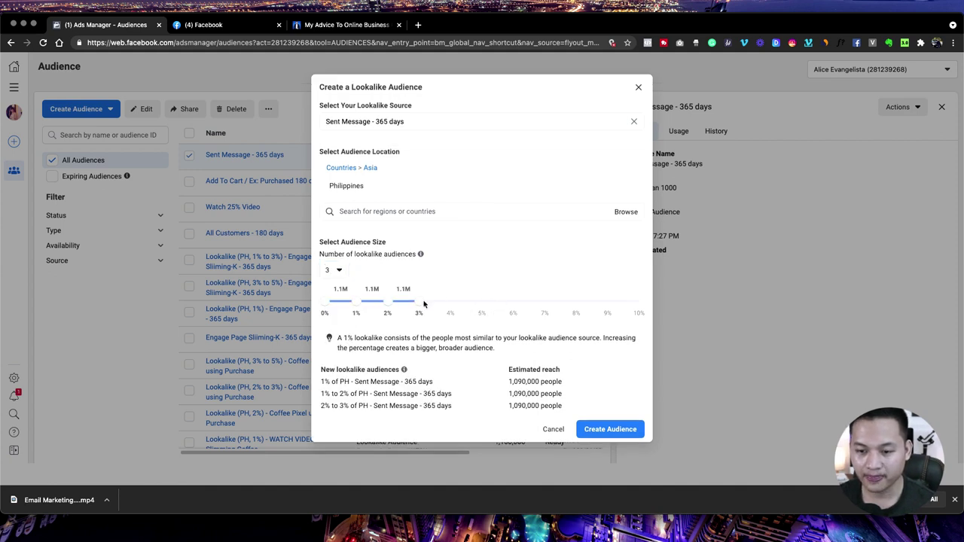
drag(424, 306, 501, 307)
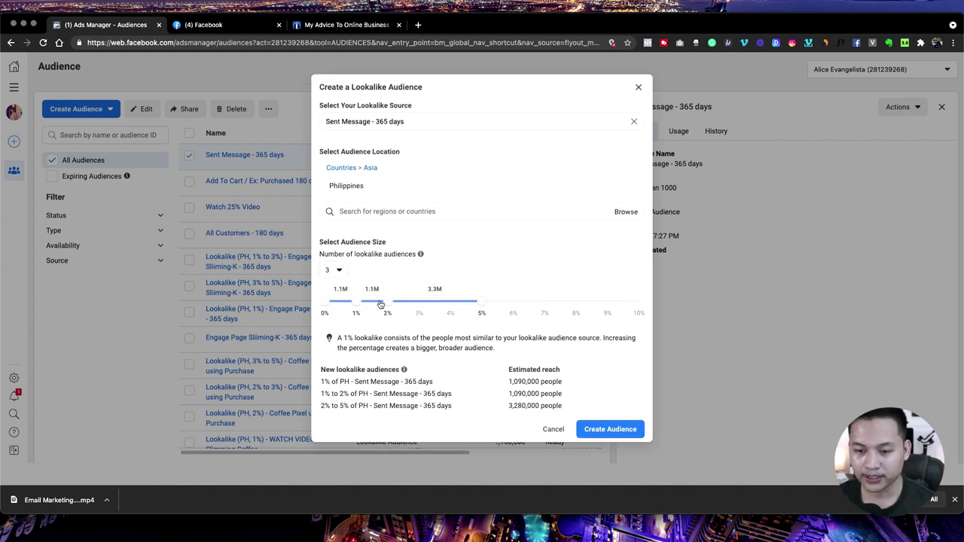
drag(389, 305, 419, 306)
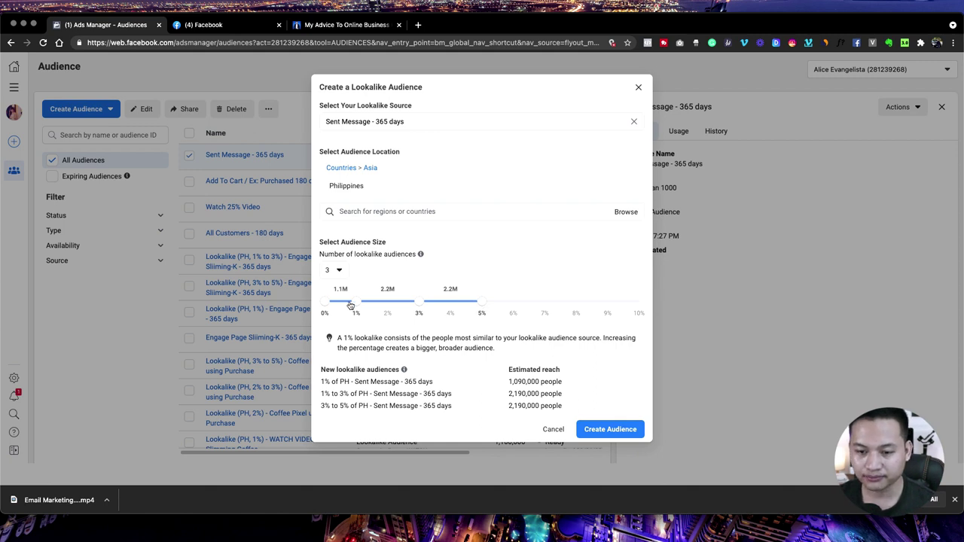
drag(422, 304, 389, 309)
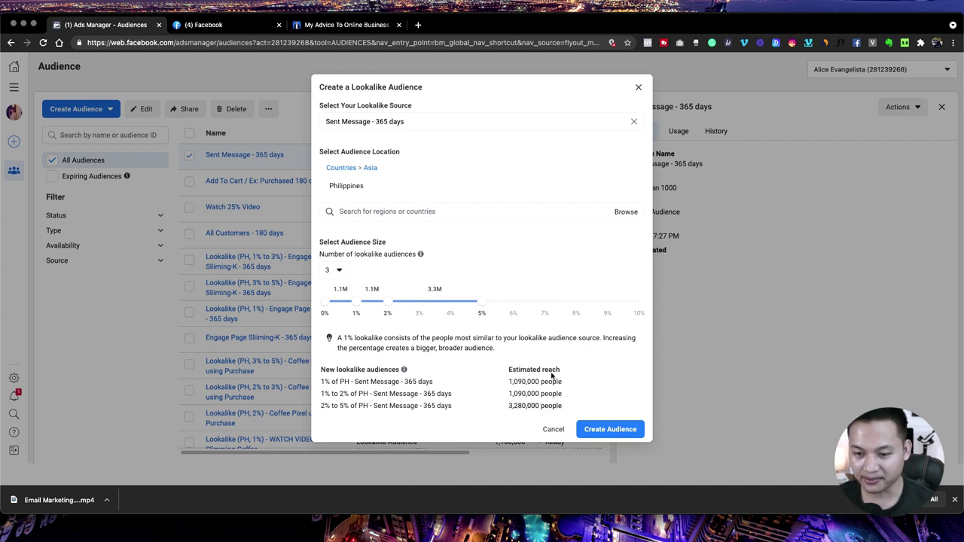
mouse_move(481, 302)
mouse_down()
mouse_move(420, 310)
mouse_move(467, 311)
mouse_up()
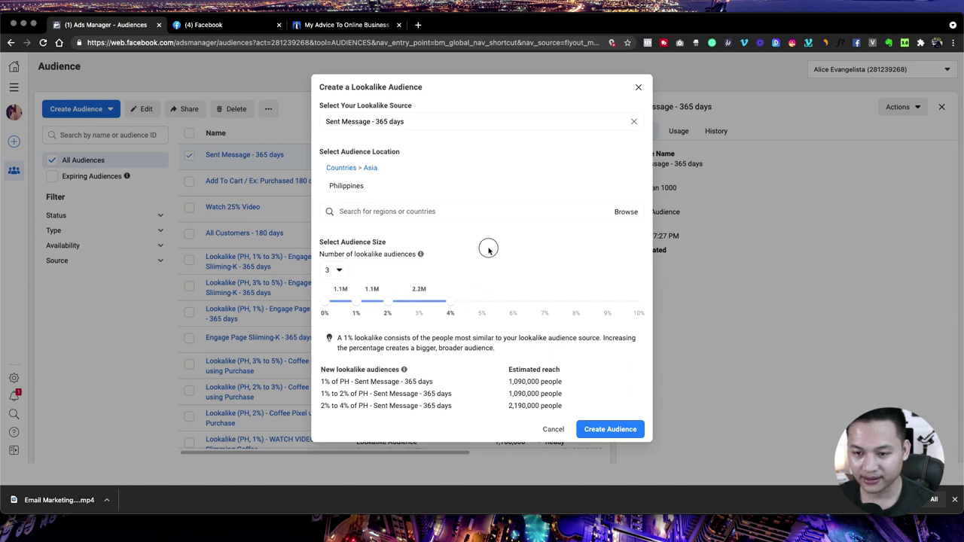
click(603, 428)
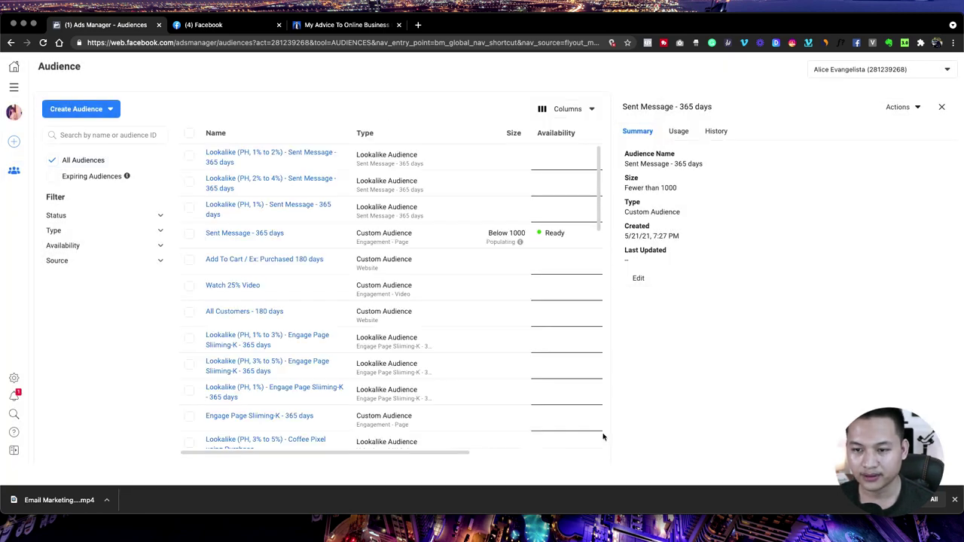
mouse_move(286, 159)
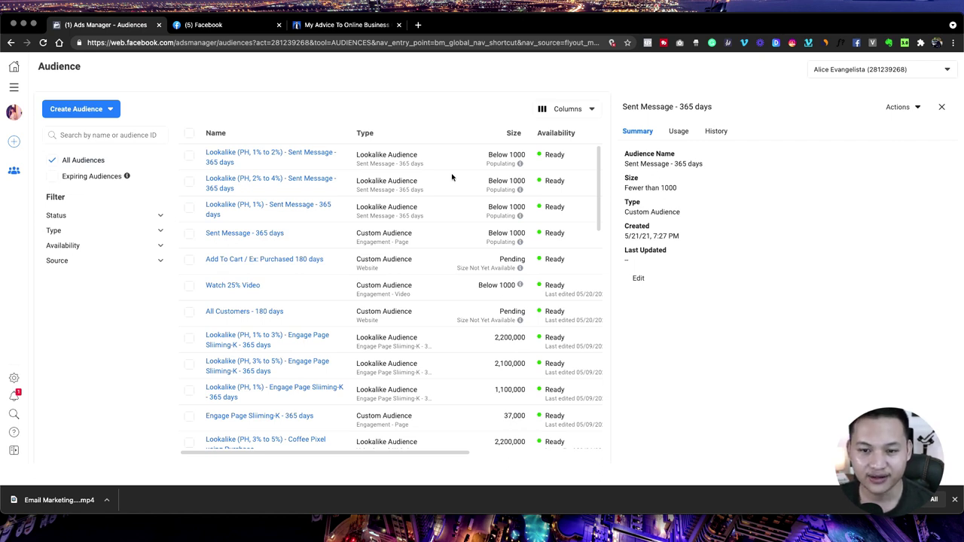
mouse_move(254, 155)
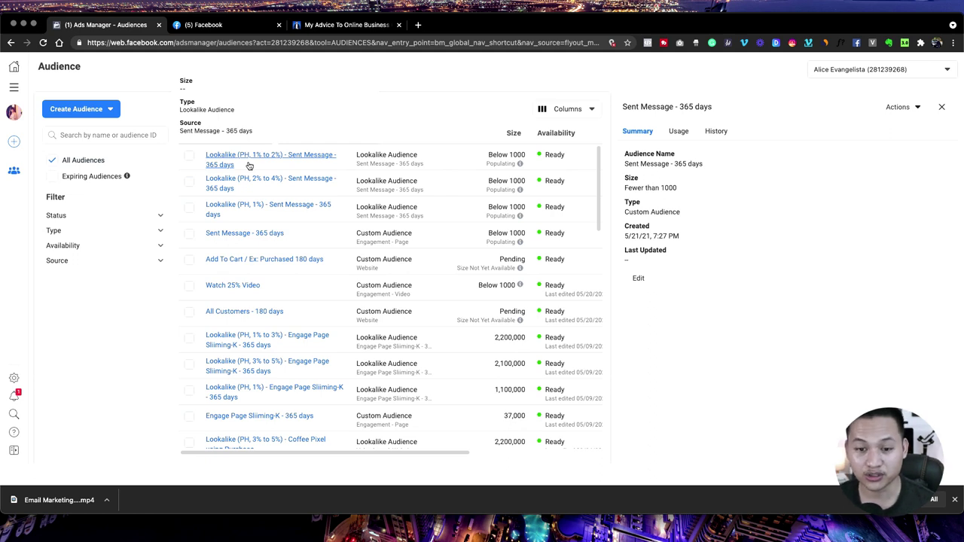
click(189, 260)
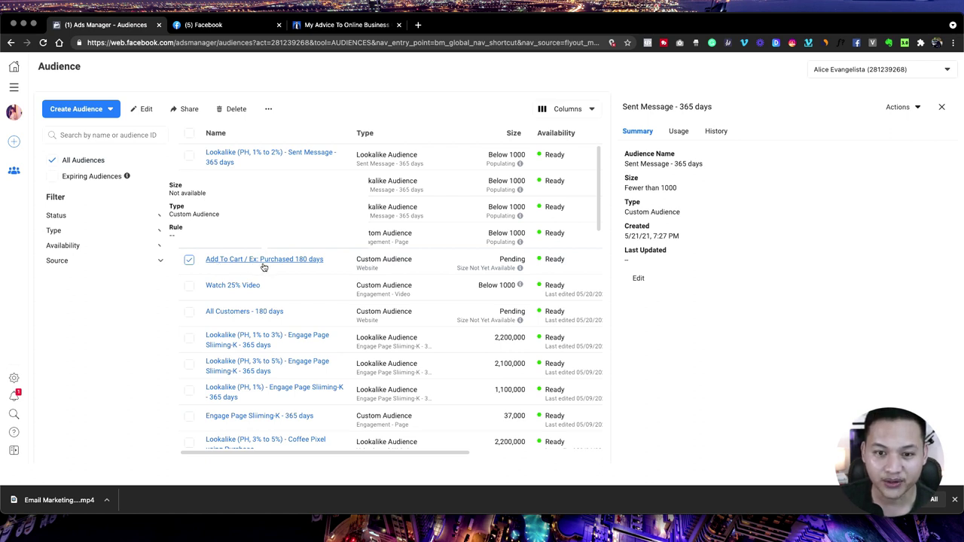
click(191, 259)
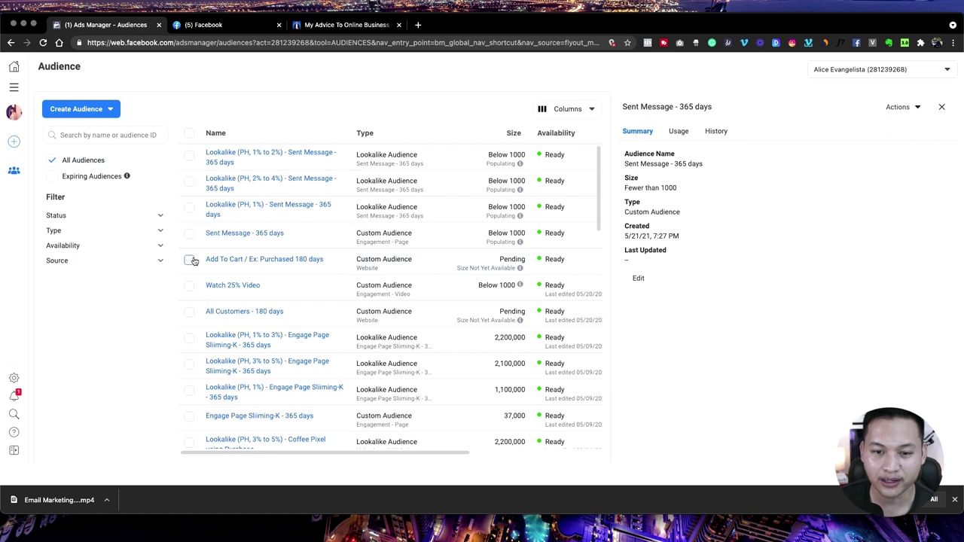
click(189, 156)
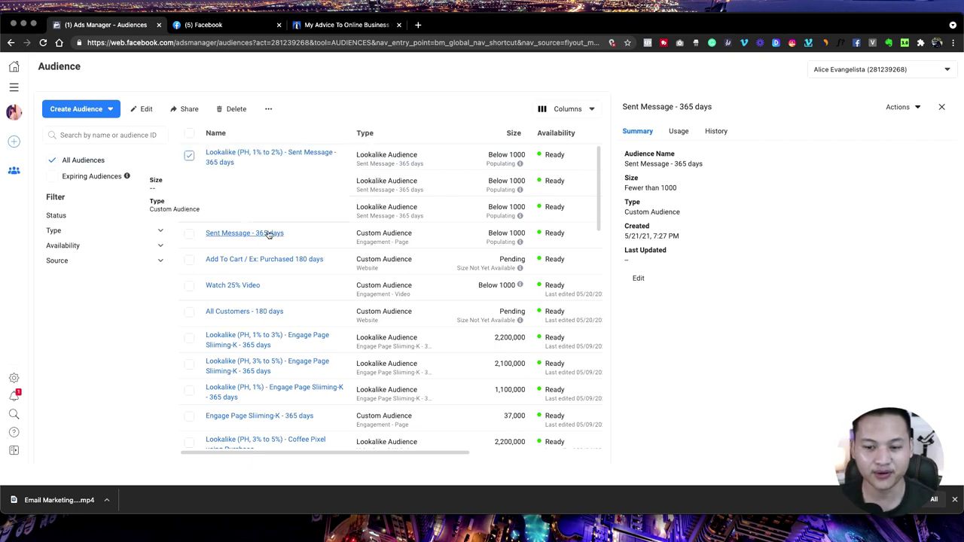
click(189, 158)
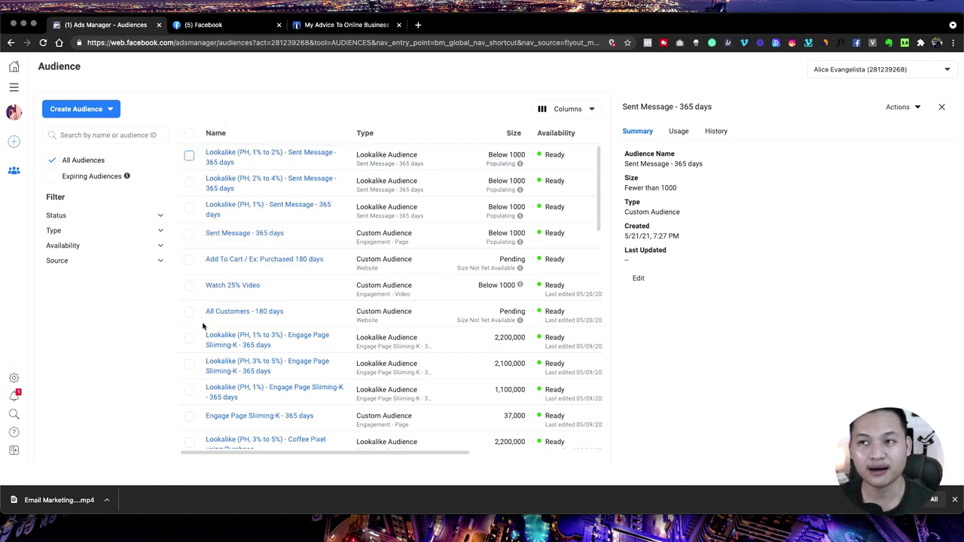
click(189, 156)
click(189, 158)
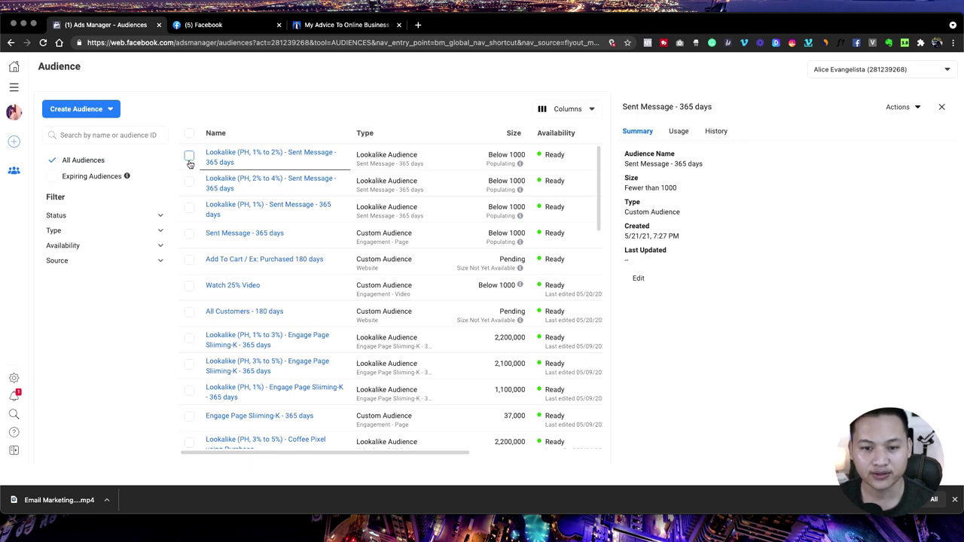
Go to the campaigns list in Ads Manager and open the ad sets of the "Slimming K Coffee (Conversion)" campaign.
click(11, 90)
click(69, 129)
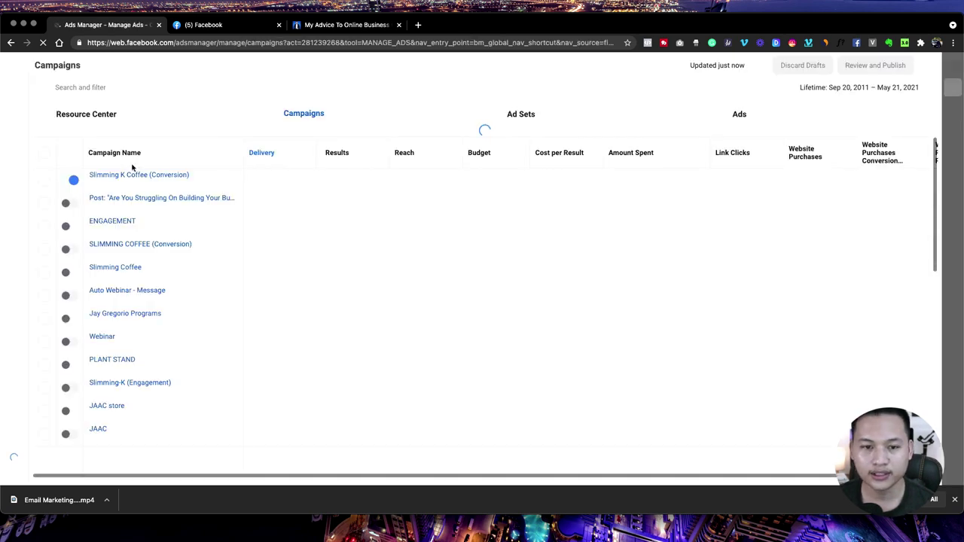
click(128, 174)
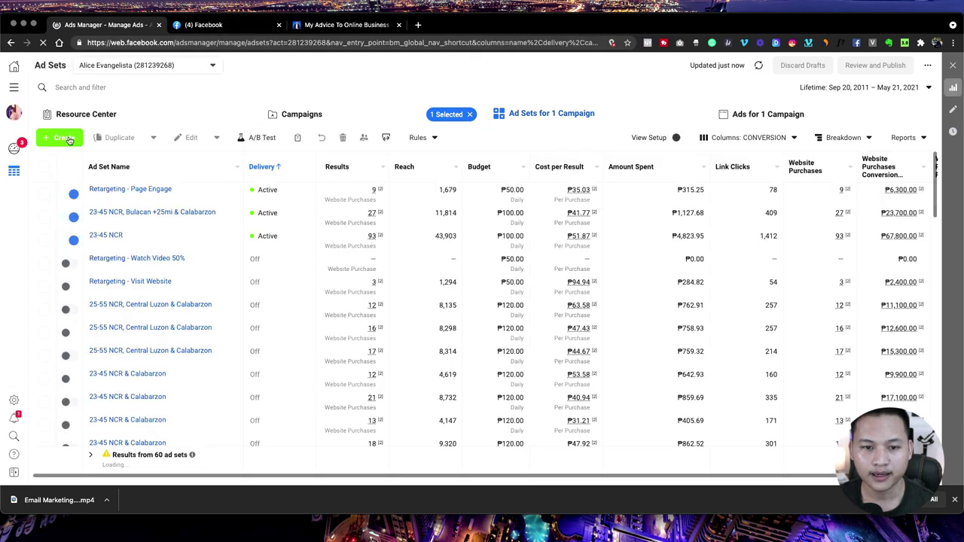
click(67, 139)
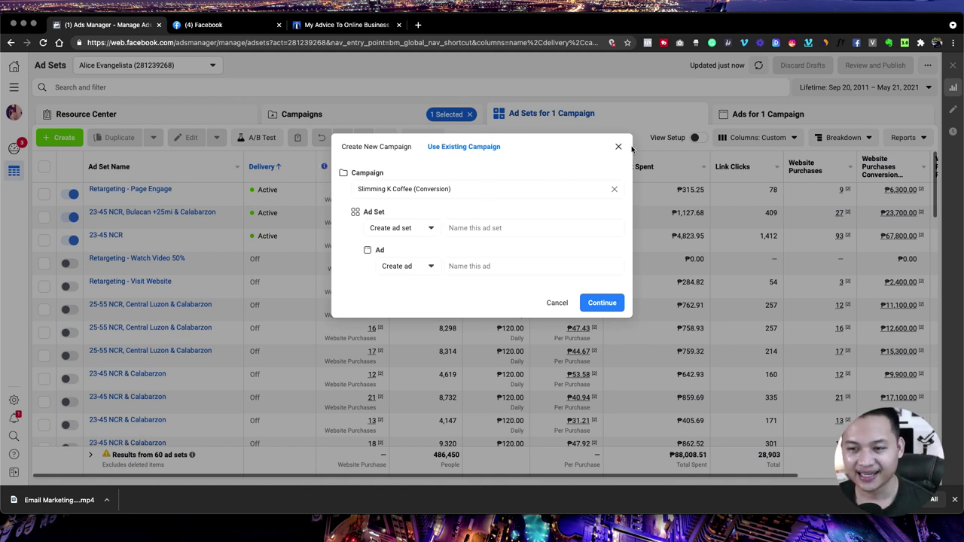
click(619, 148)
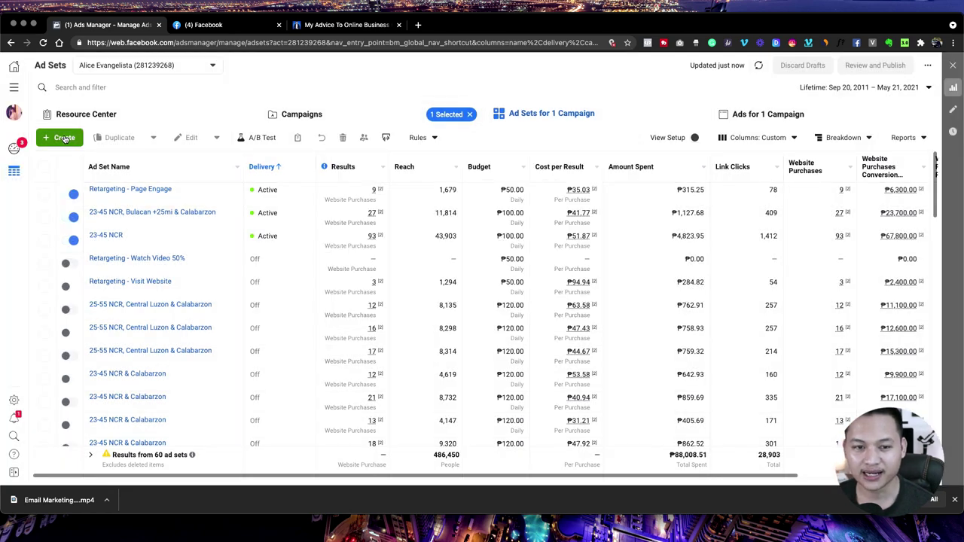
click(64, 139)
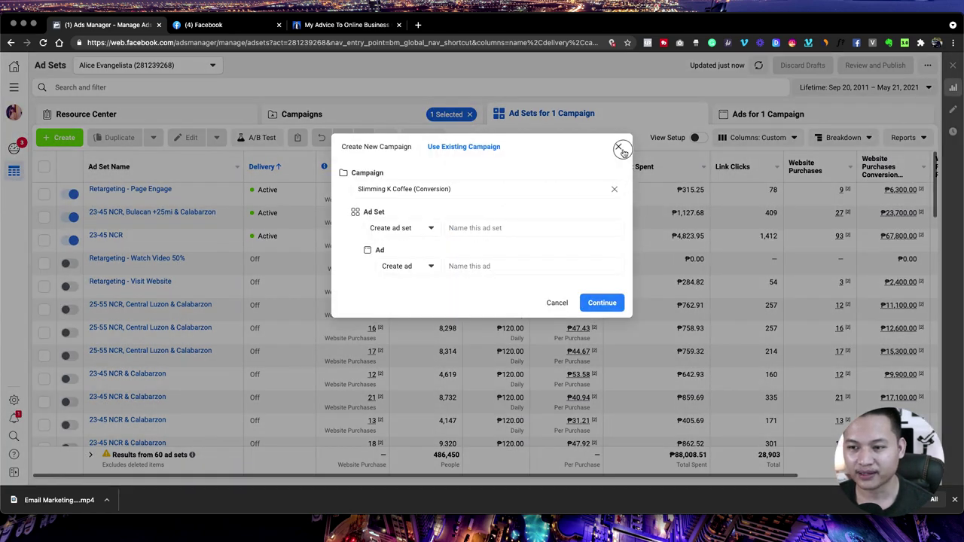
click(620, 148)
Return to the campaigns list and create a new campaign with the Conversions objective.
click(348, 113)
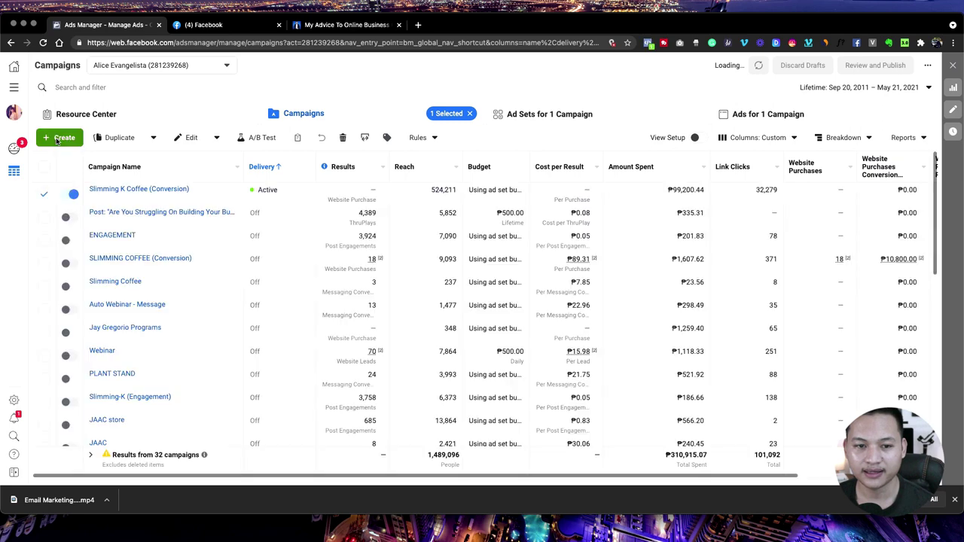
click(59, 139)
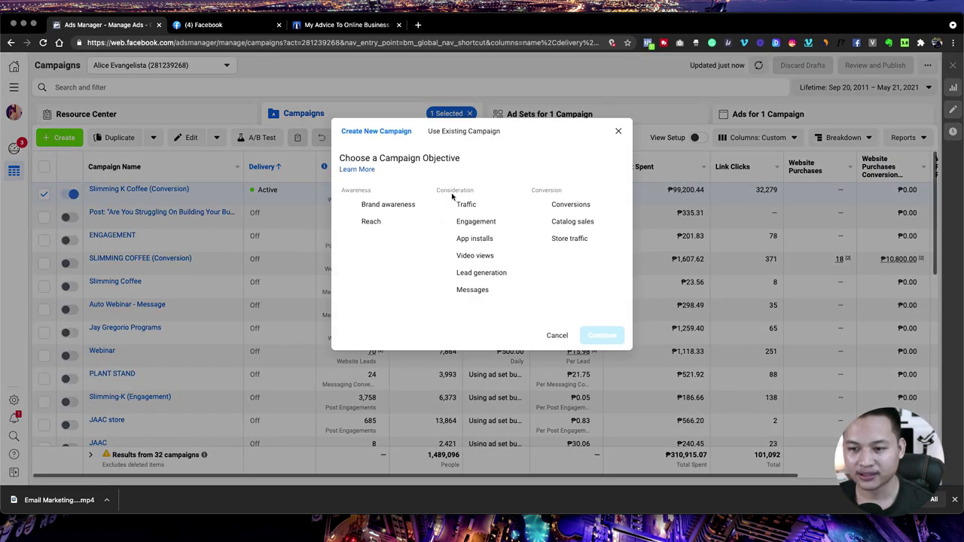
click(541, 206)
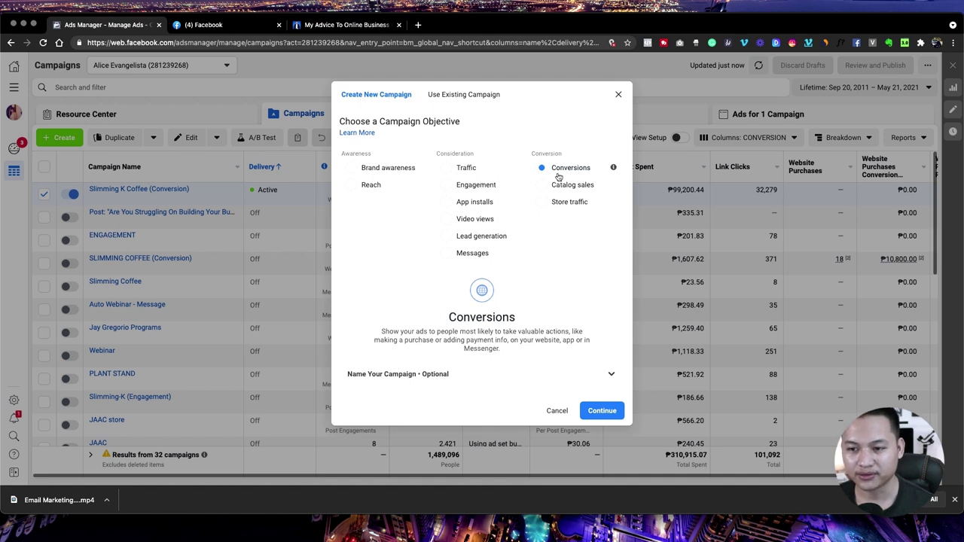
click(607, 412)
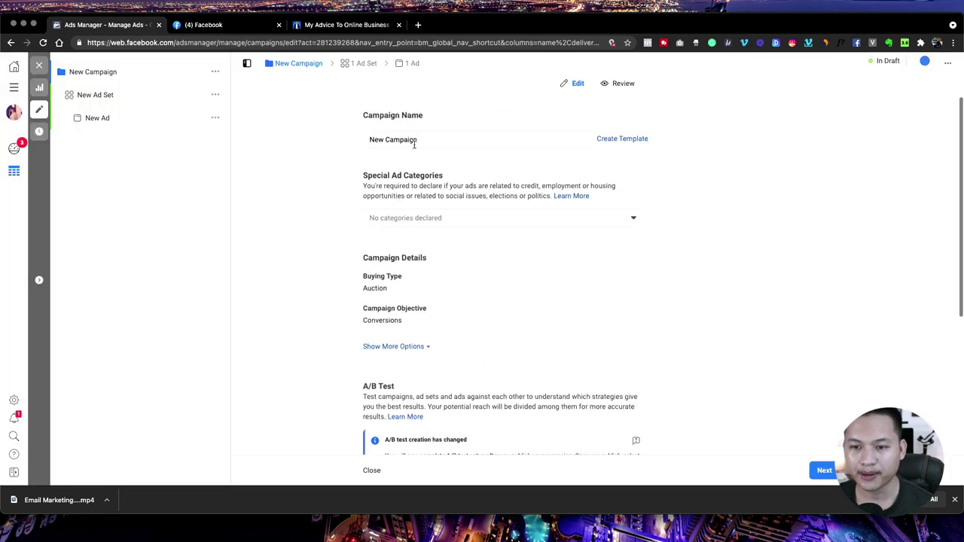
Rename the new campaign "Retargeting".
click(413, 143)
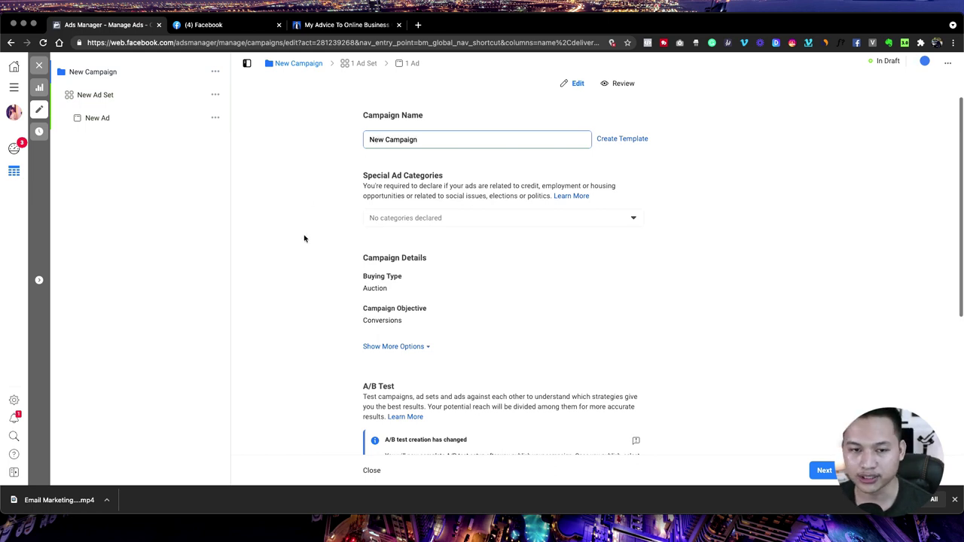
scroll(305, 241, down, 1)
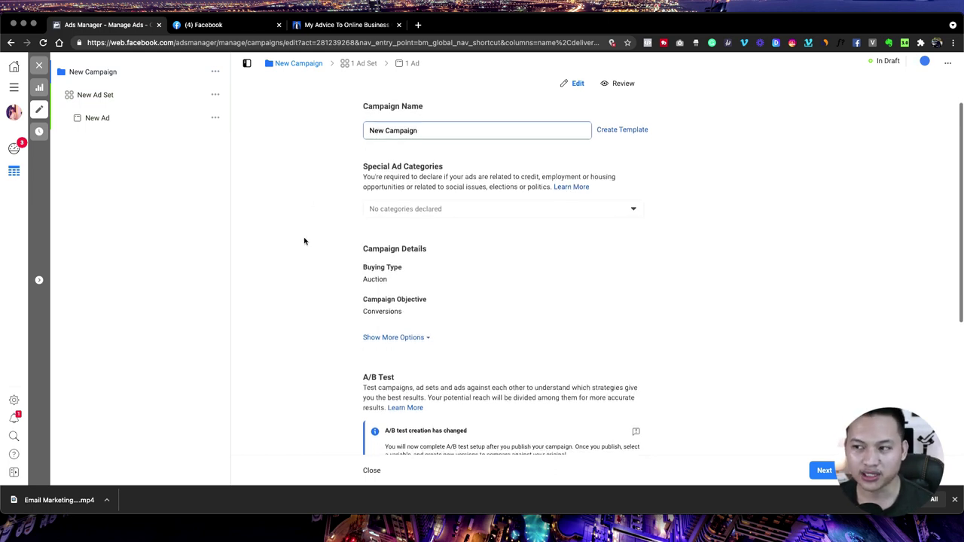
scroll(305, 241, down, 2)
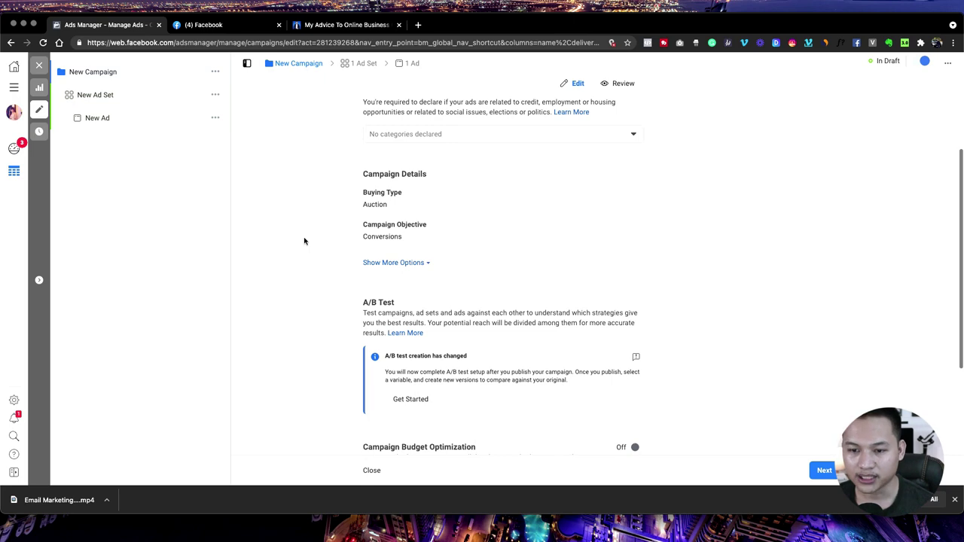
scroll(304, 242, up, 2)
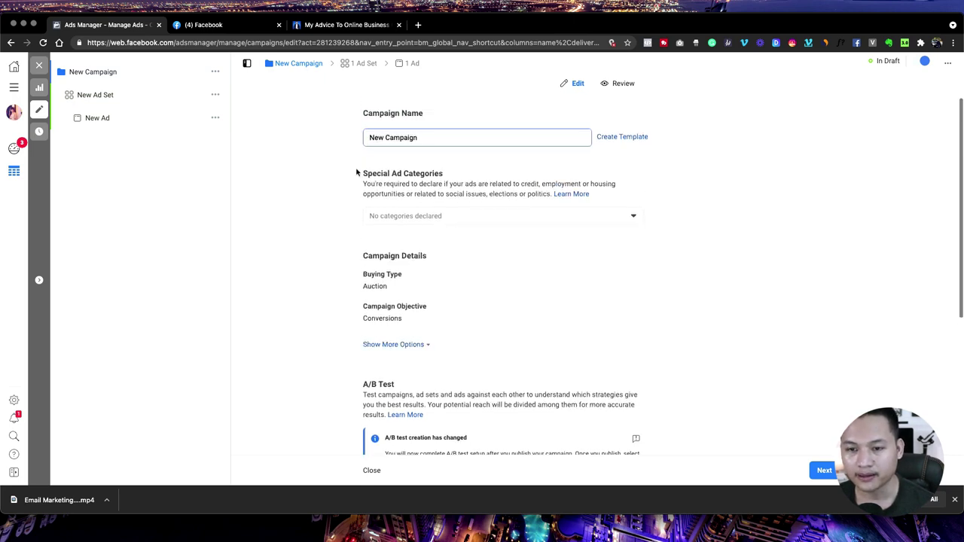
scroll(354, 222, down, 2)
scroll(353, 224, up, 2)
scroll(352, 225, down, 5)
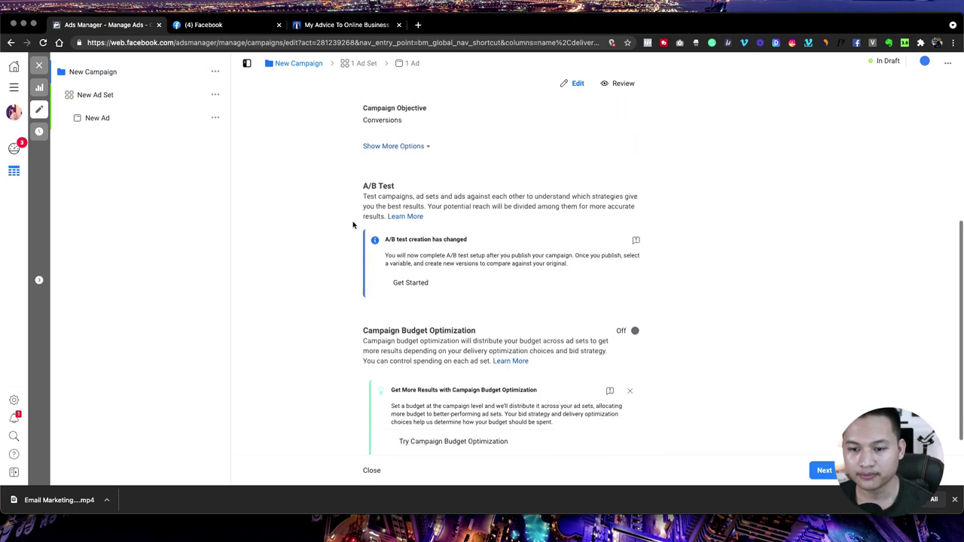
scroll(354, 222, up, 5)
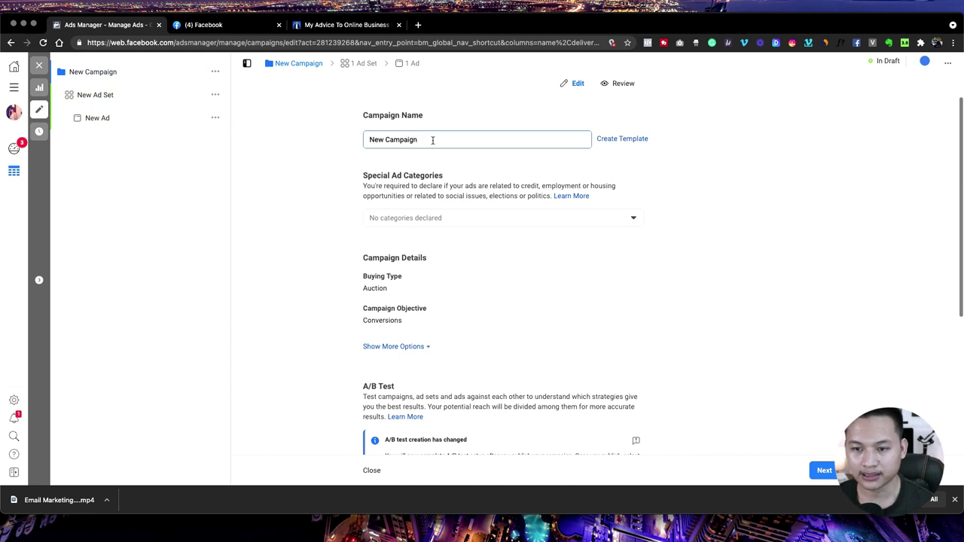
key(super+a)
key(BackSpace)
text(Re)
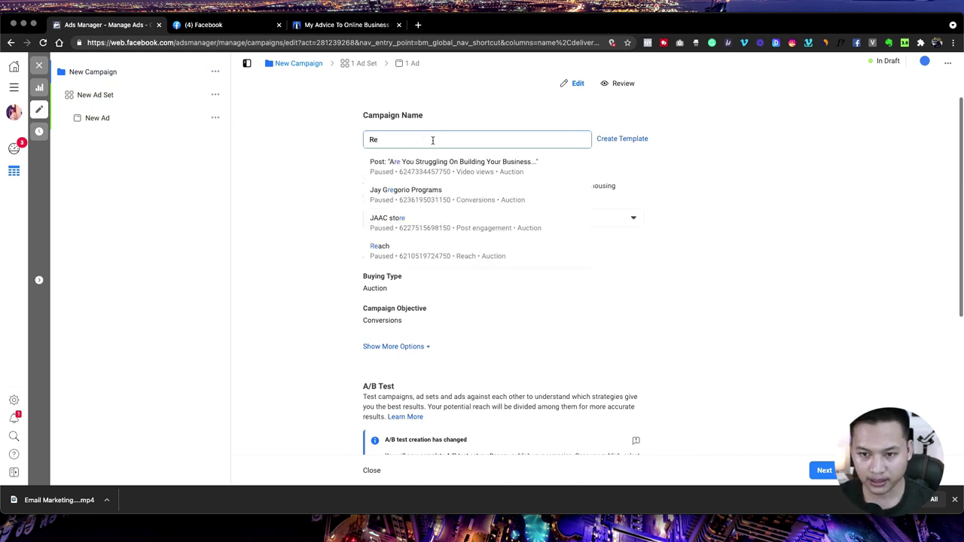
text(targeting)
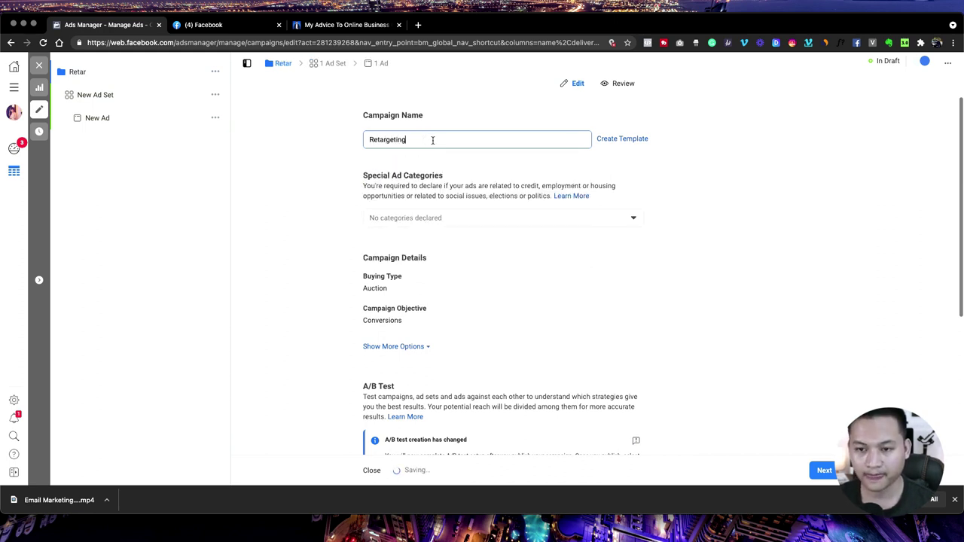
click(280, 241)
Continue to the campaign's new ad set and name it "Add To Cart 180 days".
scroll(312, 305, down, 5)
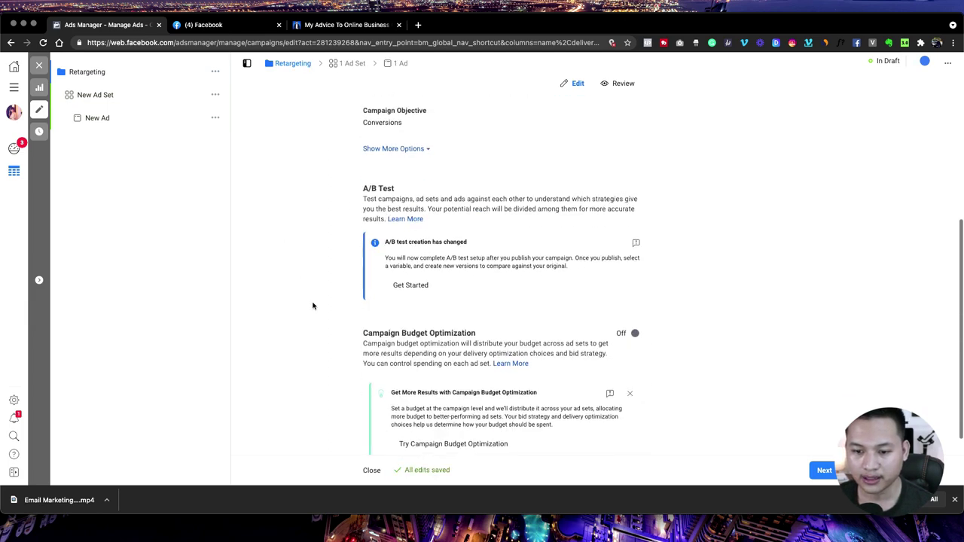
scroll(313, 305, down, 1)
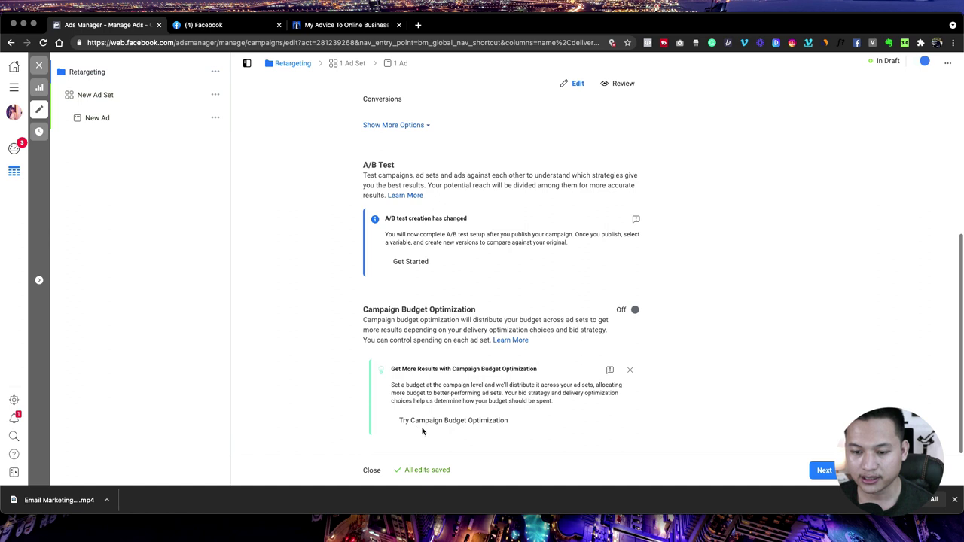
click(826, 471)
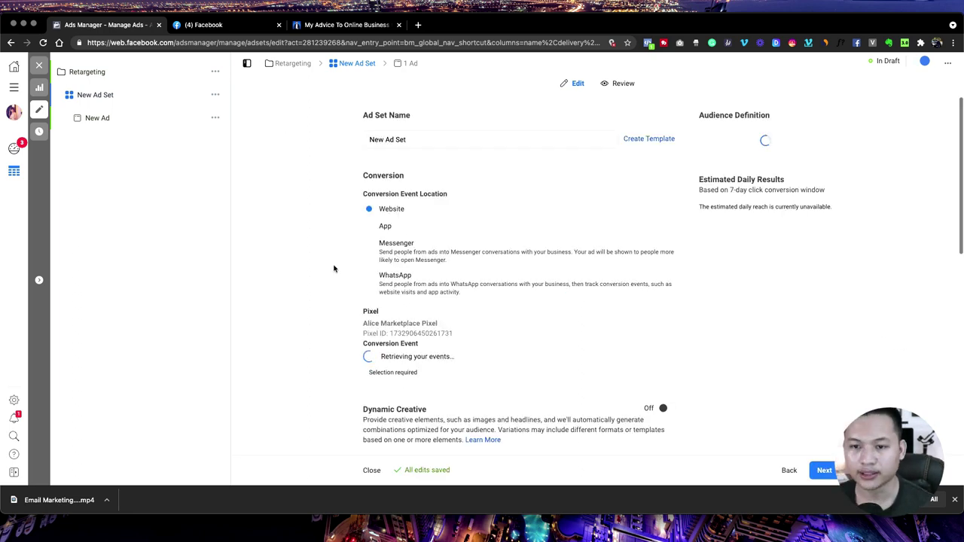
triple_click(402, 143)
text(A)
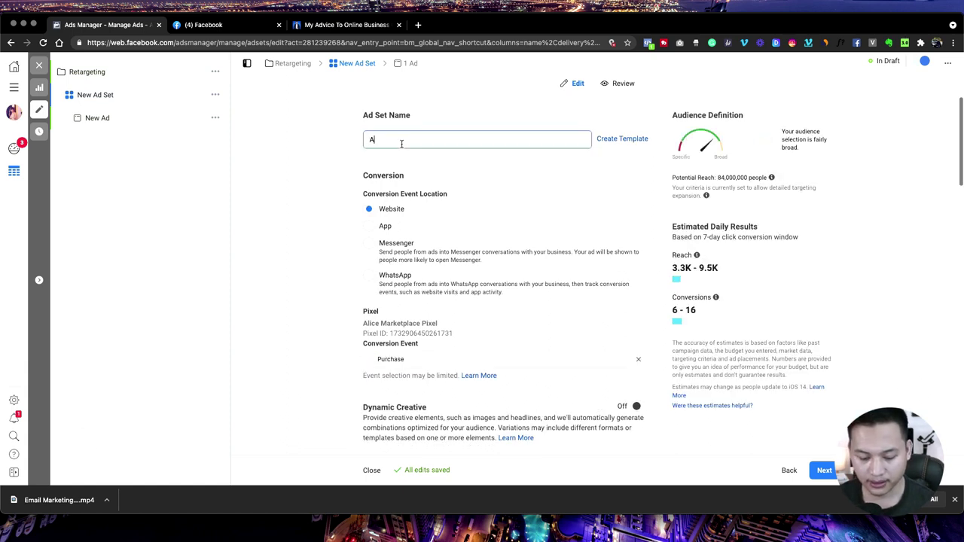
text(dd To Cart)
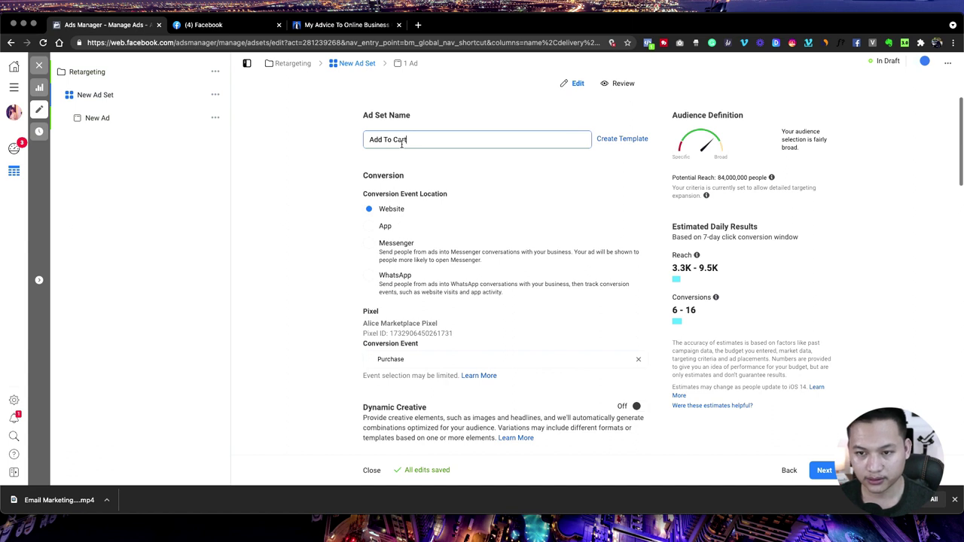
text( 180 days)
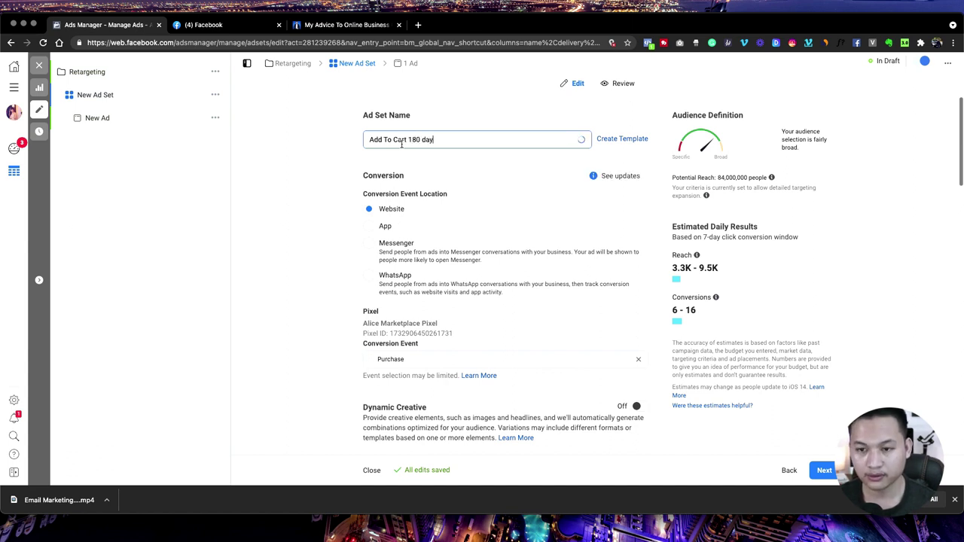
click(300, 226)
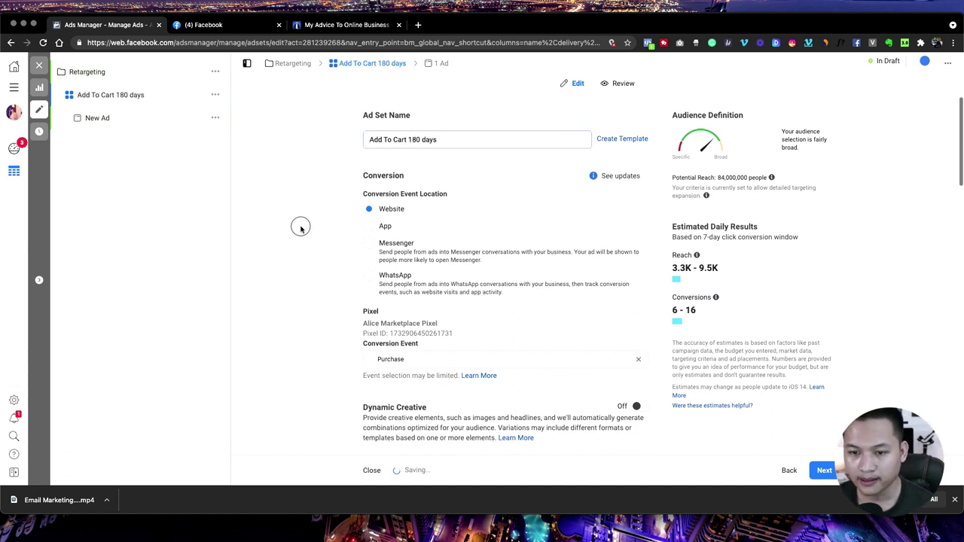
Set the ad set's daily budget to ₱100.00.
scroll(446, 300, down, 5)
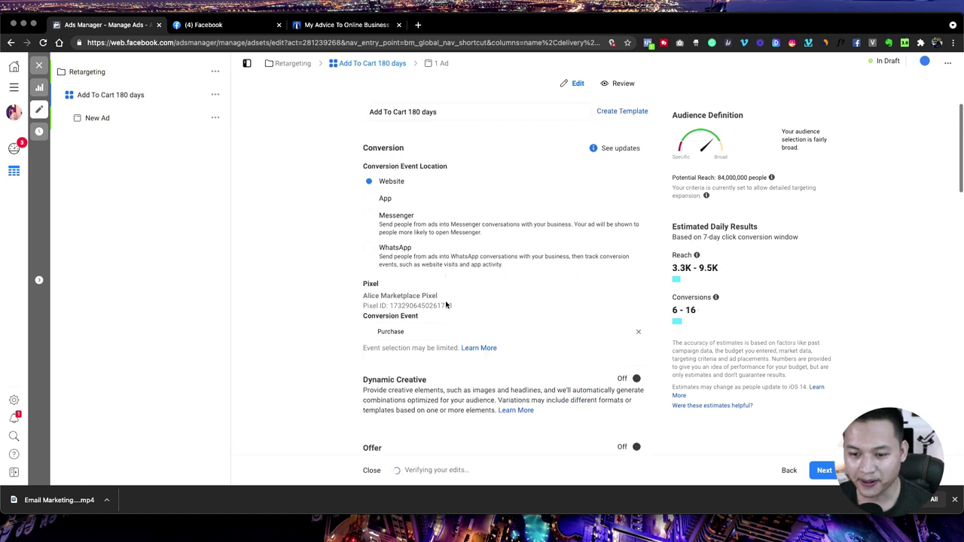
scroll(446, 301, down, 3)
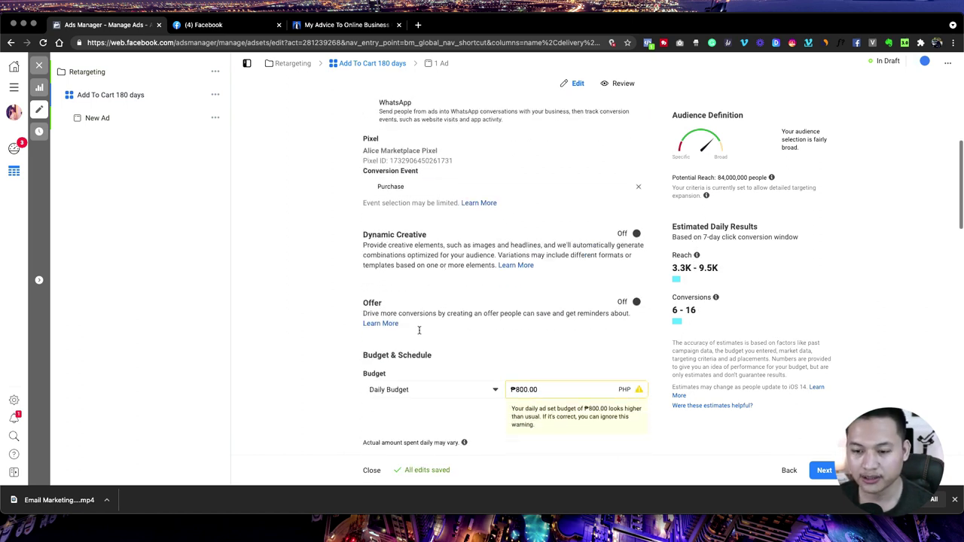
scroll(419, 330, down, 3)
click(519, 334)
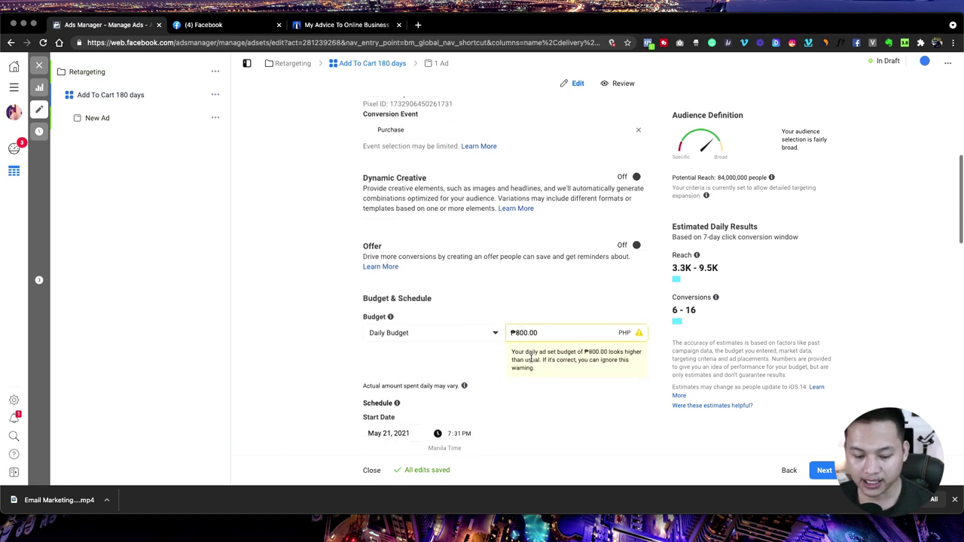
key(BackSpace)
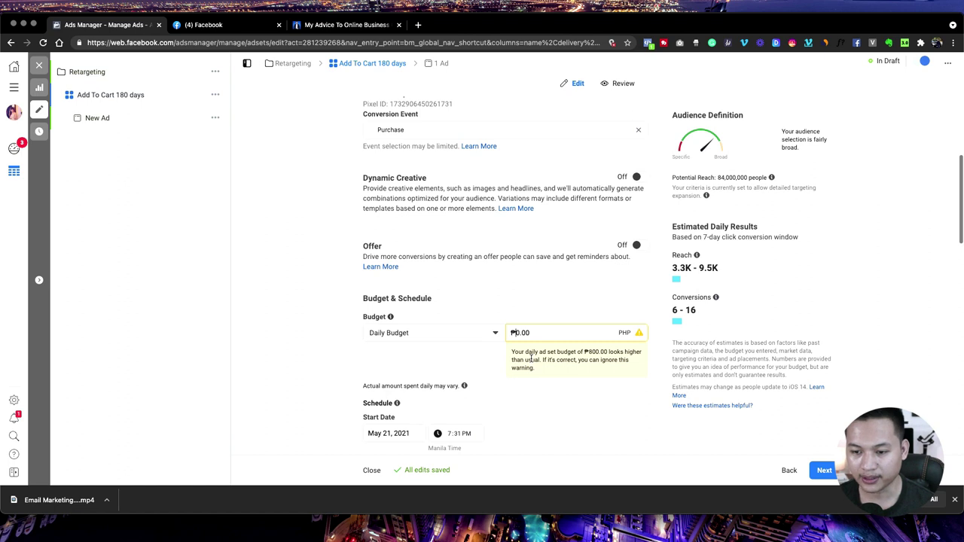
text(1)
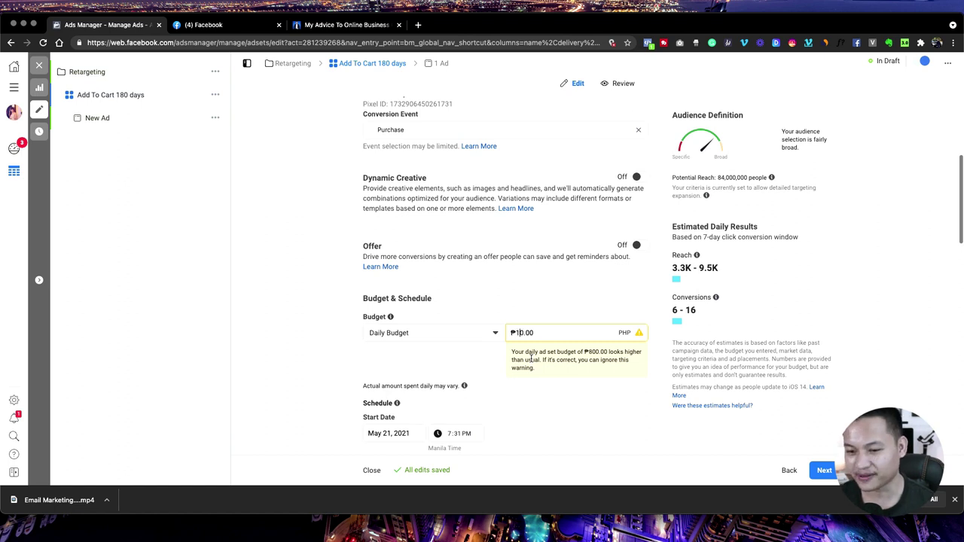
key(BackSpace)
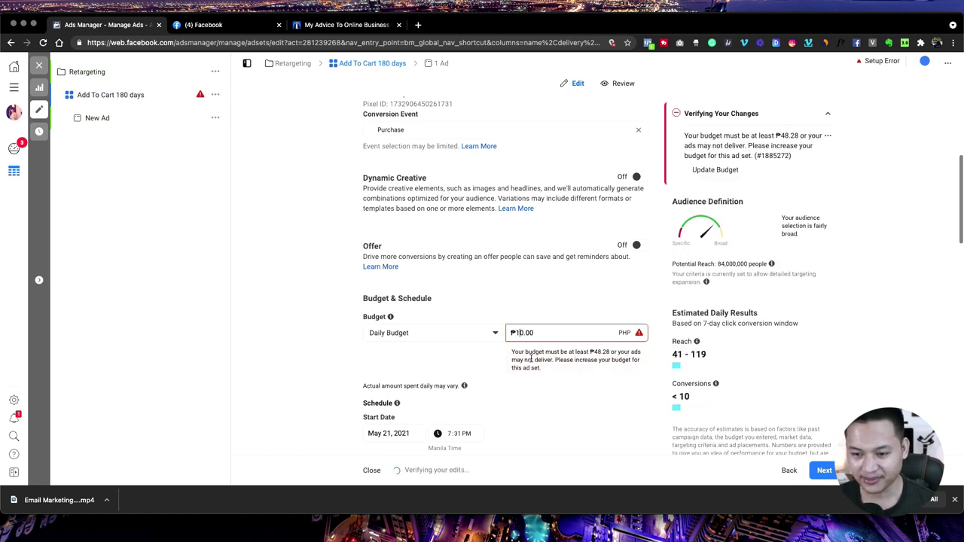
text(10)
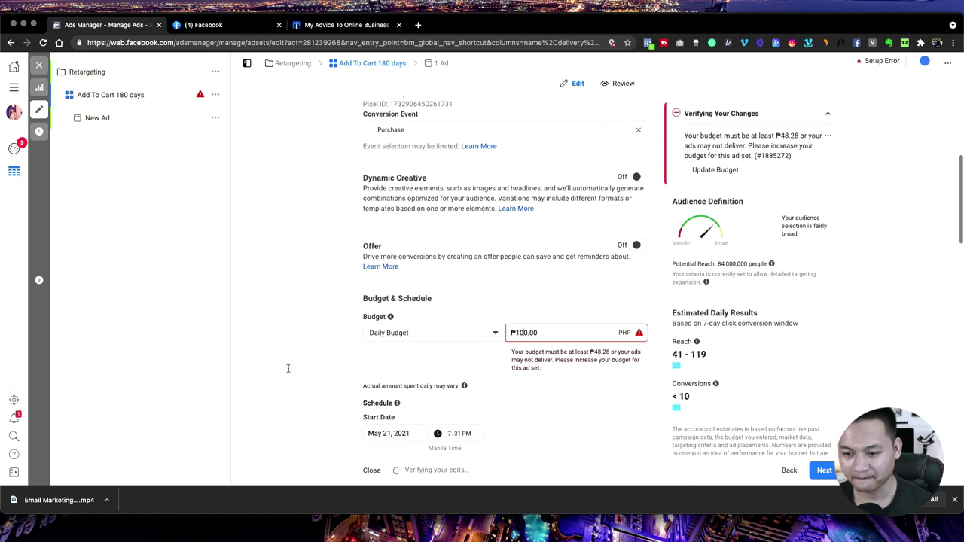
click(316, 354)
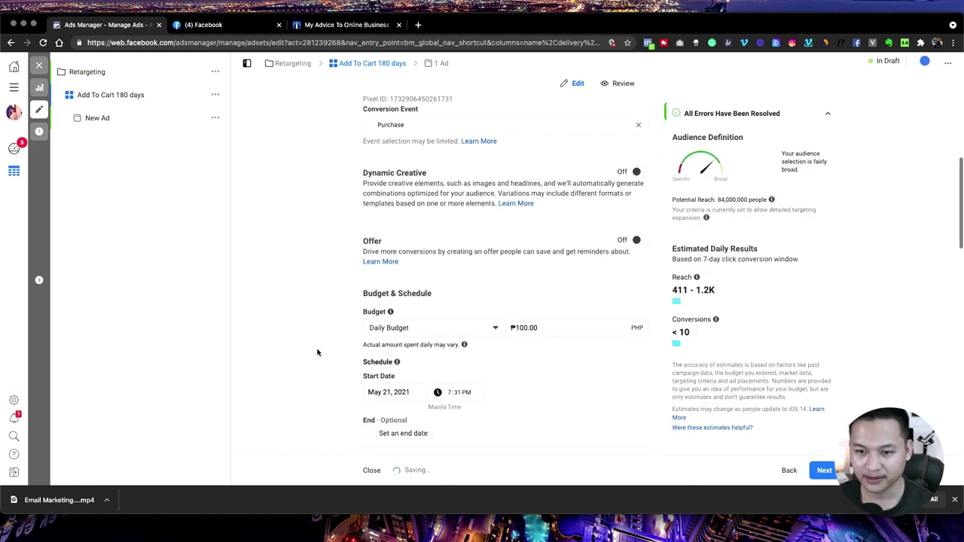
Add the custom audience "Add To Cart / Ex: Purchased 180 days" to the ad set's audience.
scroll(317, 352, down, 5)
scroll(317, 352, down, 5)
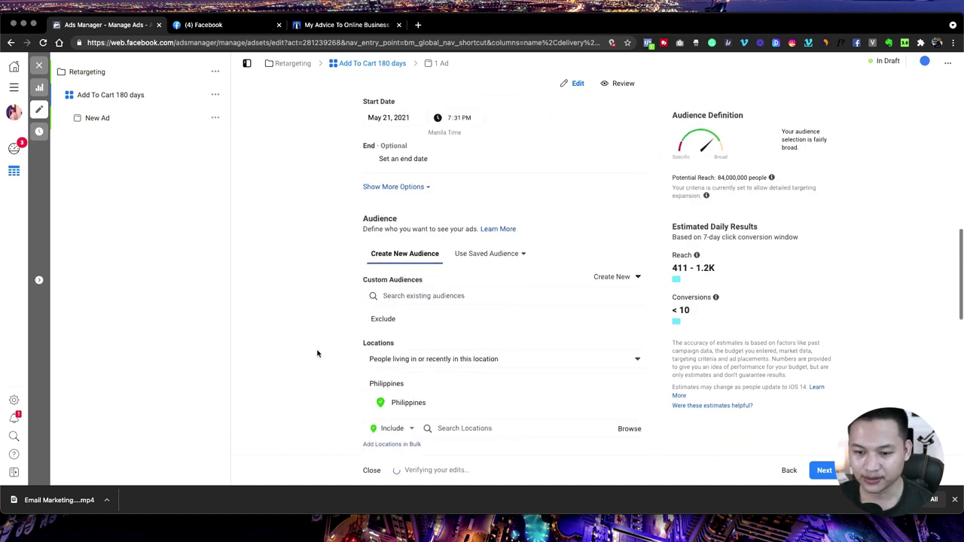
scroll(317, 354, down, 1)
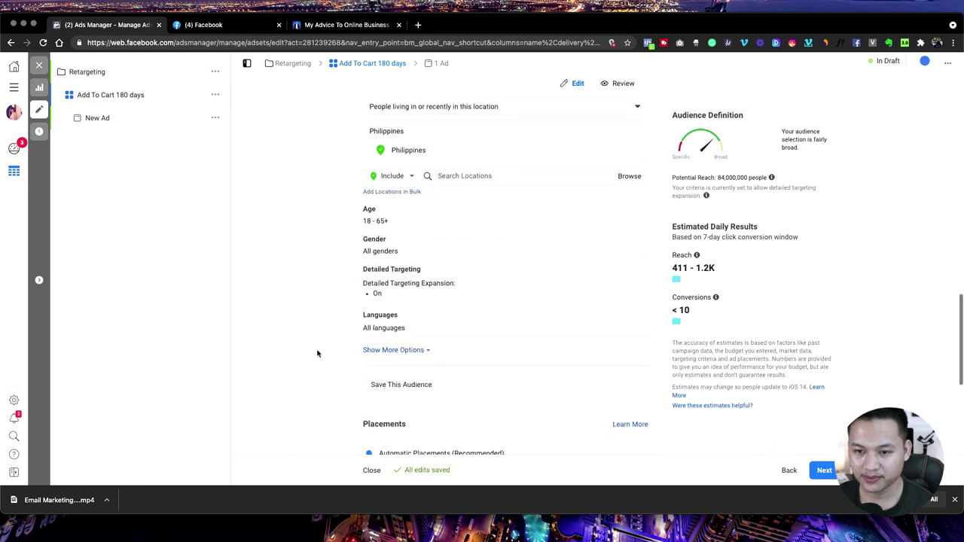
scroll(410, 271, up, 5)
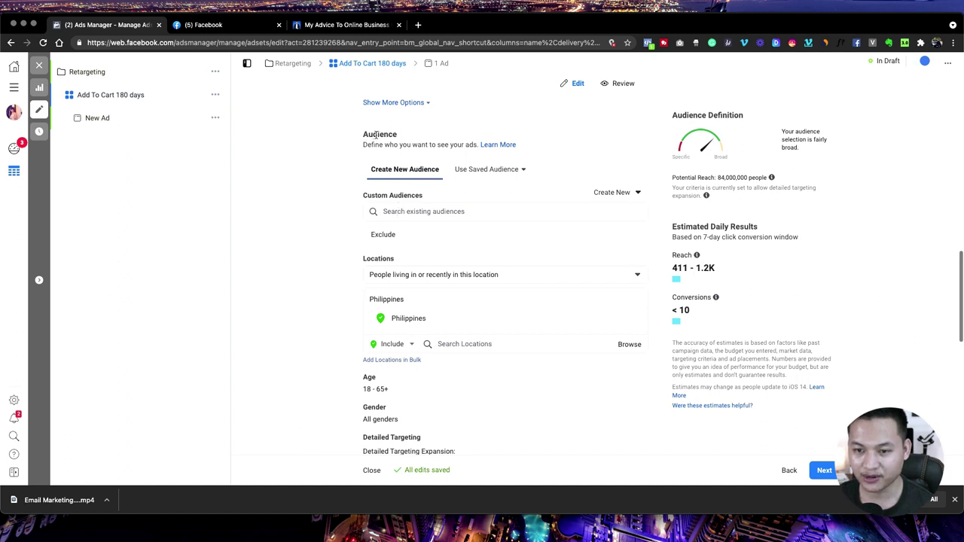
click(394, 217)
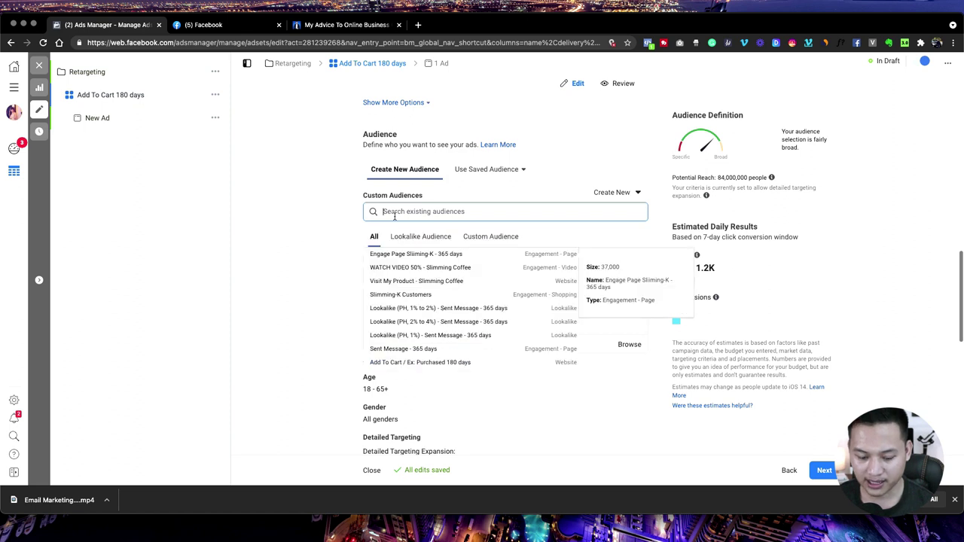
text(add)
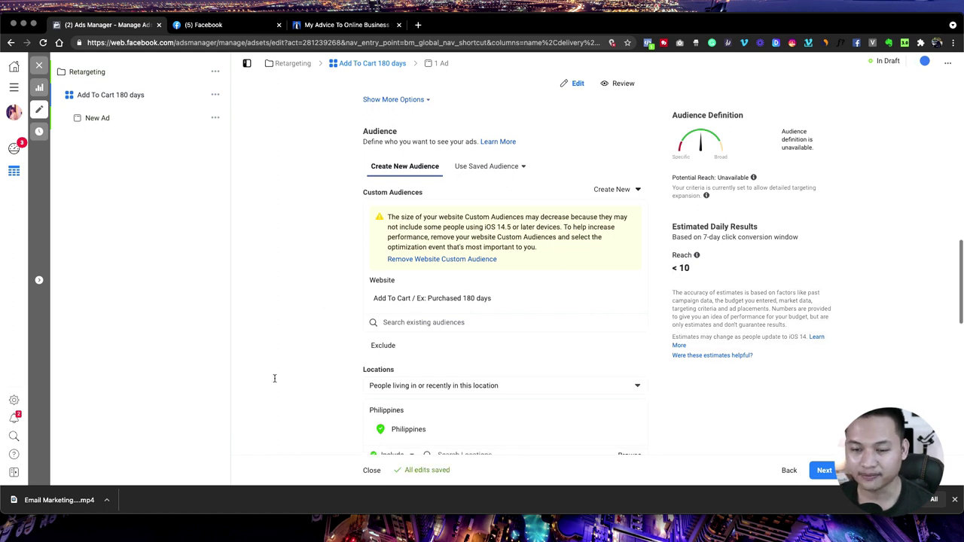
Review the ad set's estimated daily reach, location, demographics, detailed targeting, placements and optimization settings.
scroll(274, 379, down, 2)
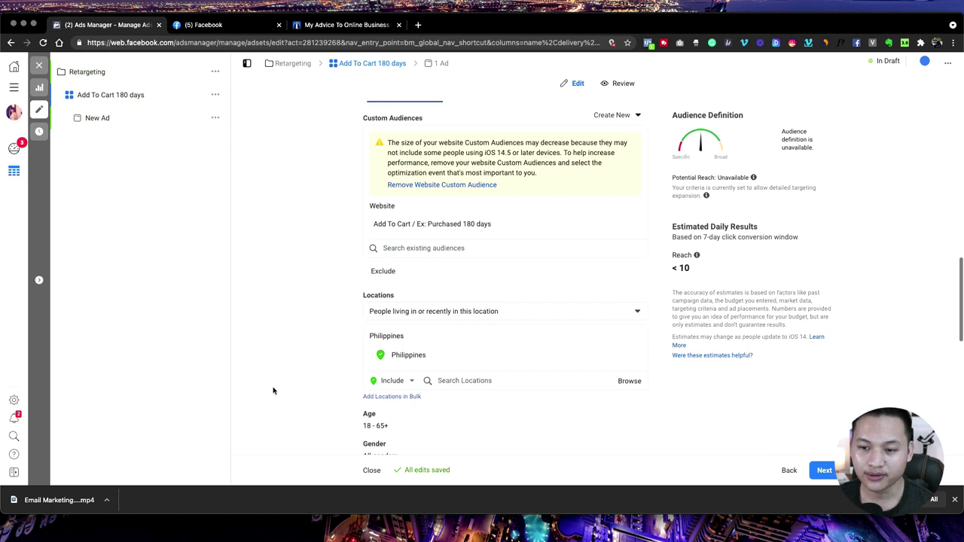
scroll(273, 390, down, 2)
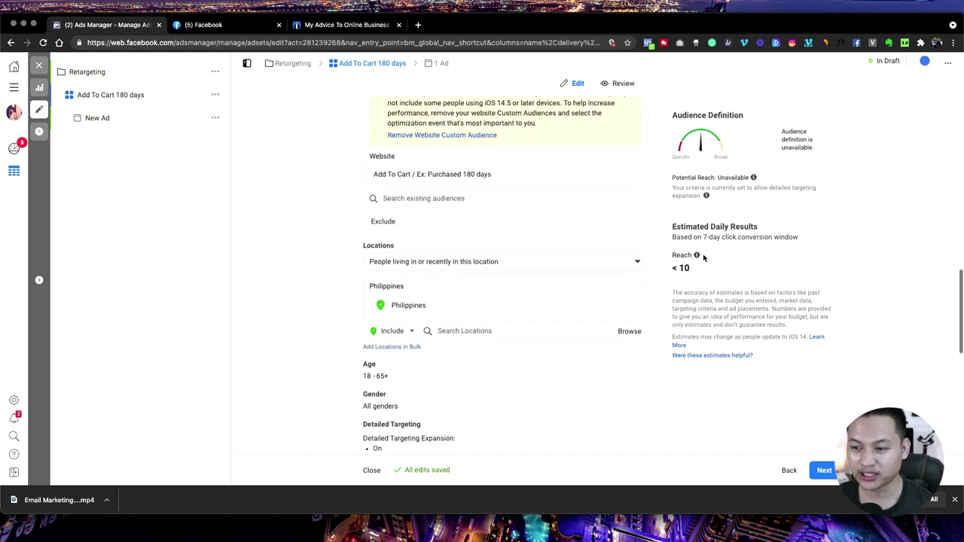
mouse_move(697, 264)
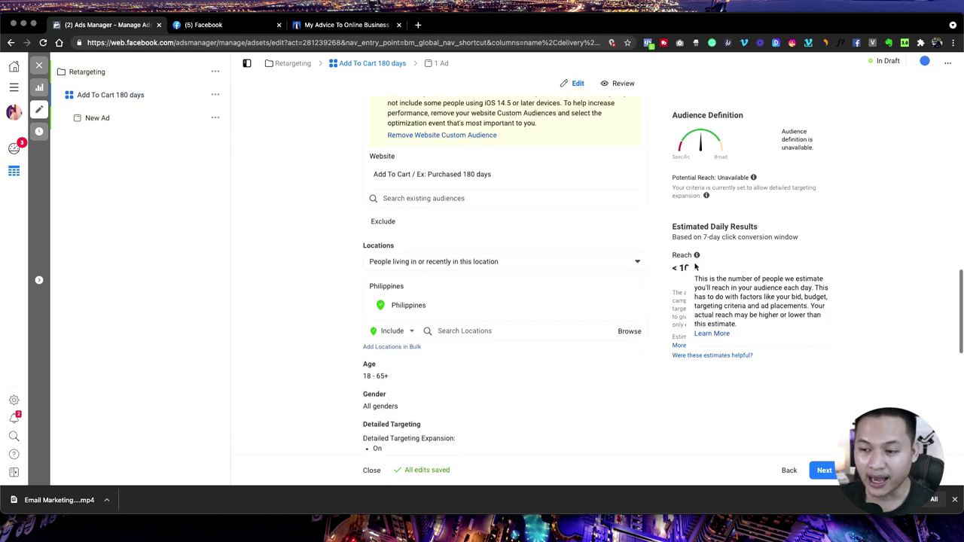
scroll(268, 321, up, 2)
scroll(269, 320, up, 2)
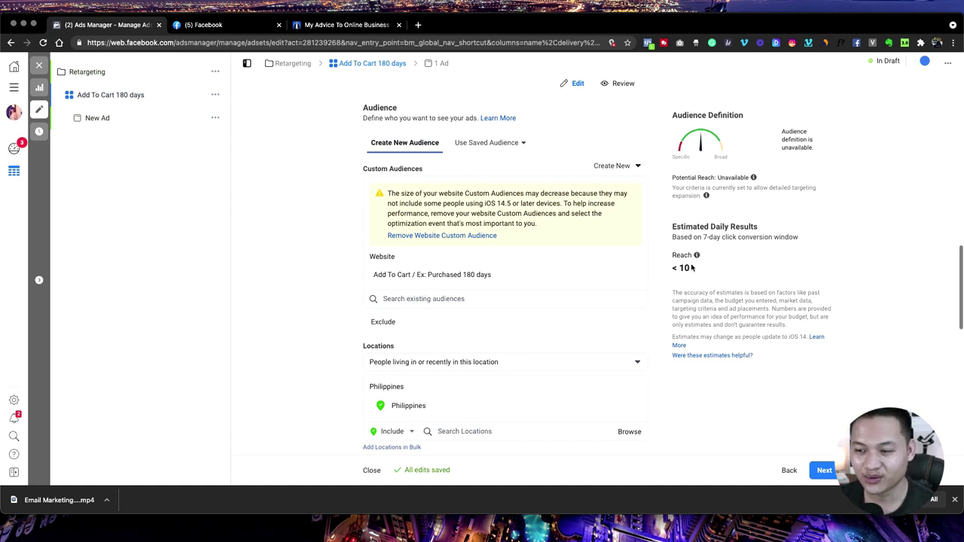
scroll(704, 266, down, 5)
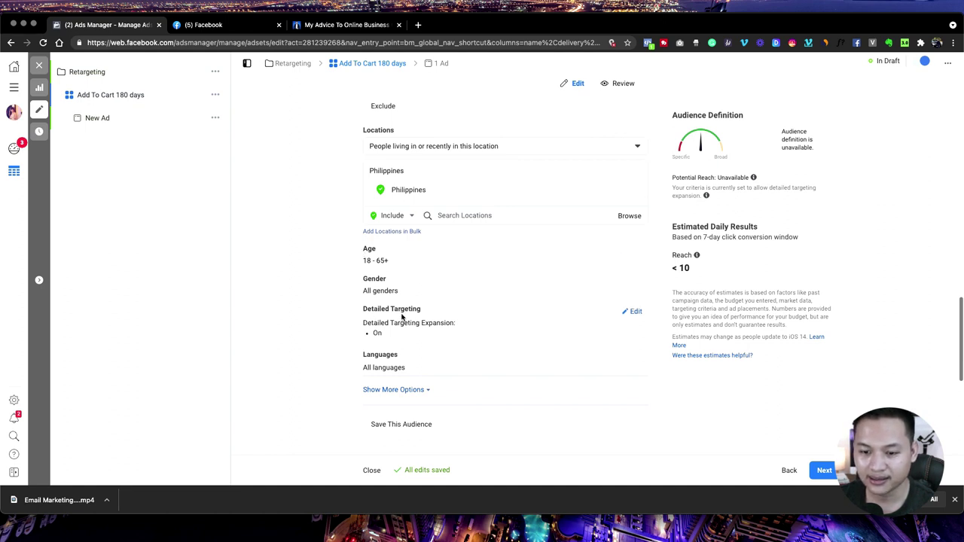
scroll(401, 316, down, 1)
scroll(400, 323, up, 2)
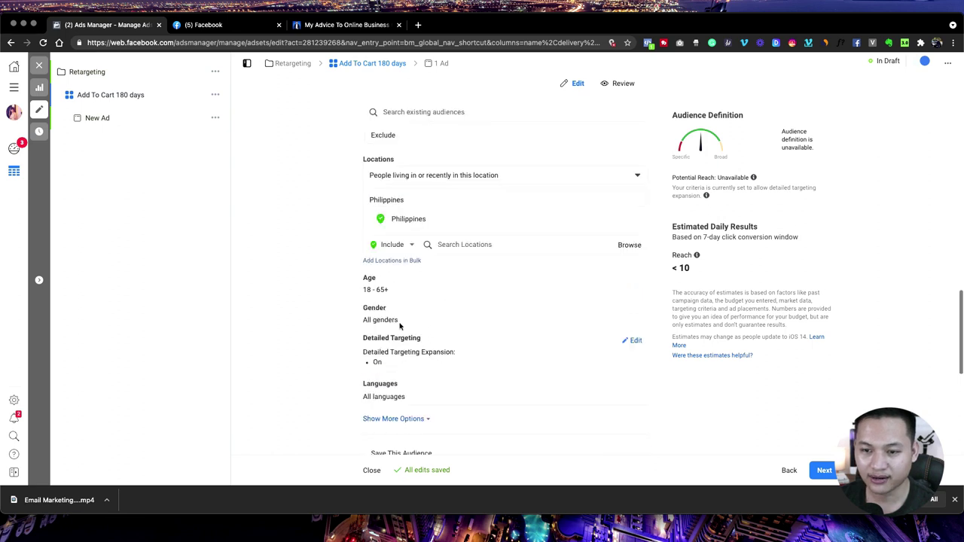
scroll(401, 325, down, 5)
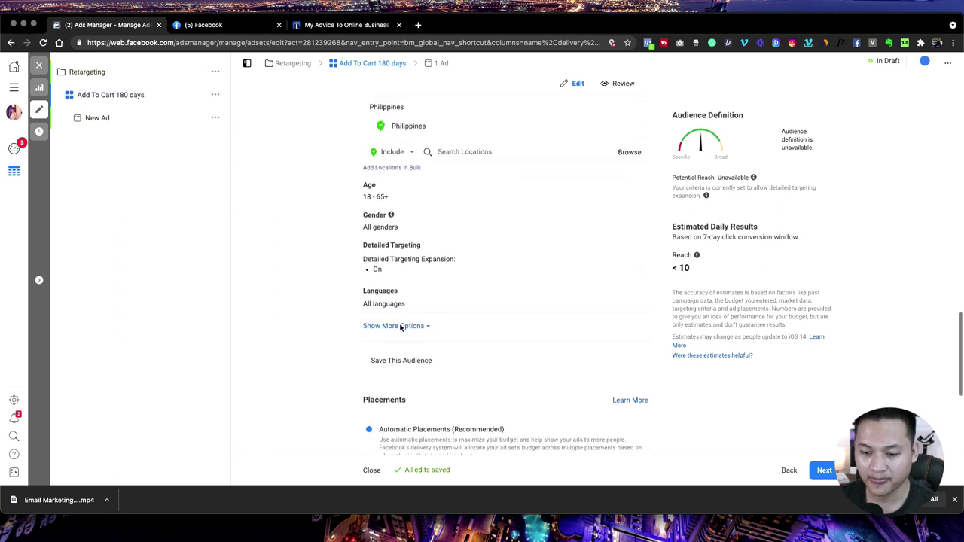
scroll(400, 325, down, 3)
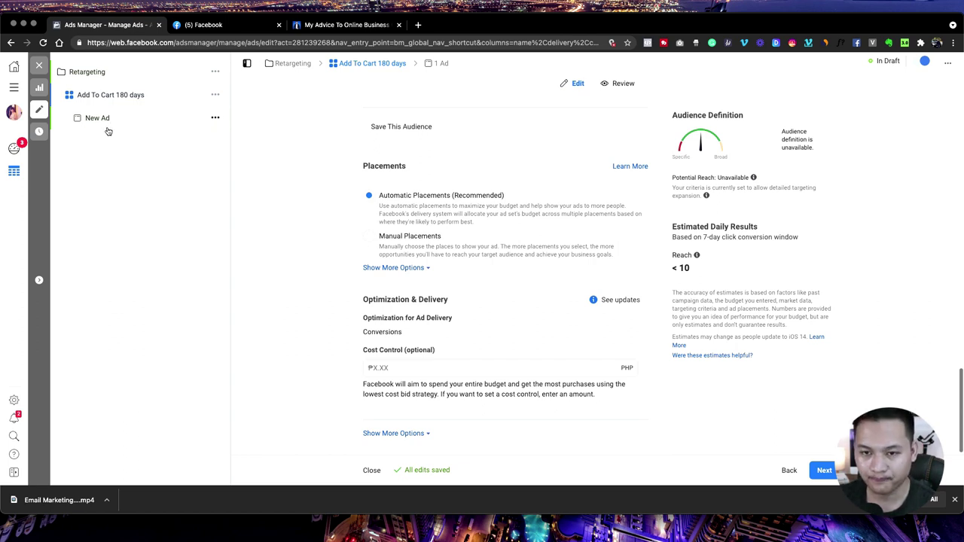
Open the campaign's new ad and set its ad setup to Use Existing Post.
click(108, 131)
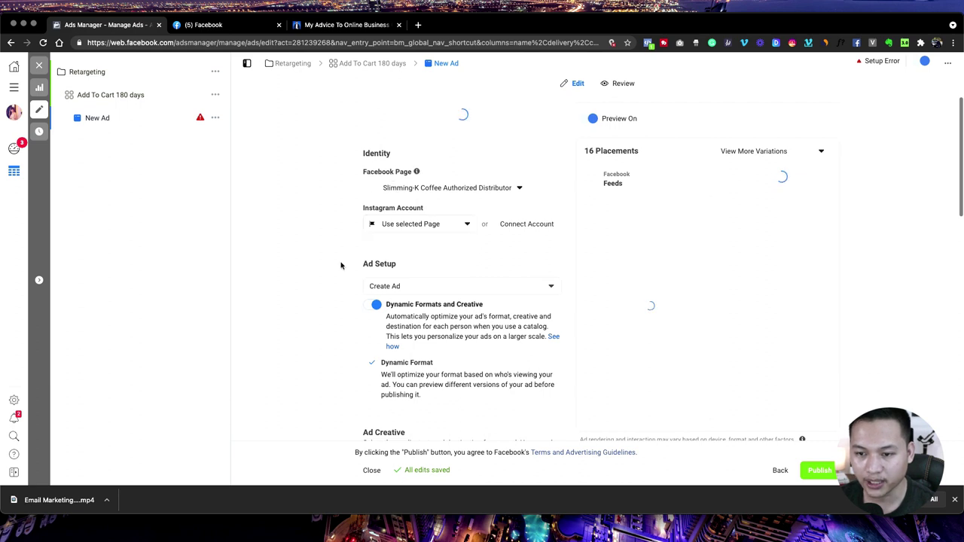
click(421, 253)
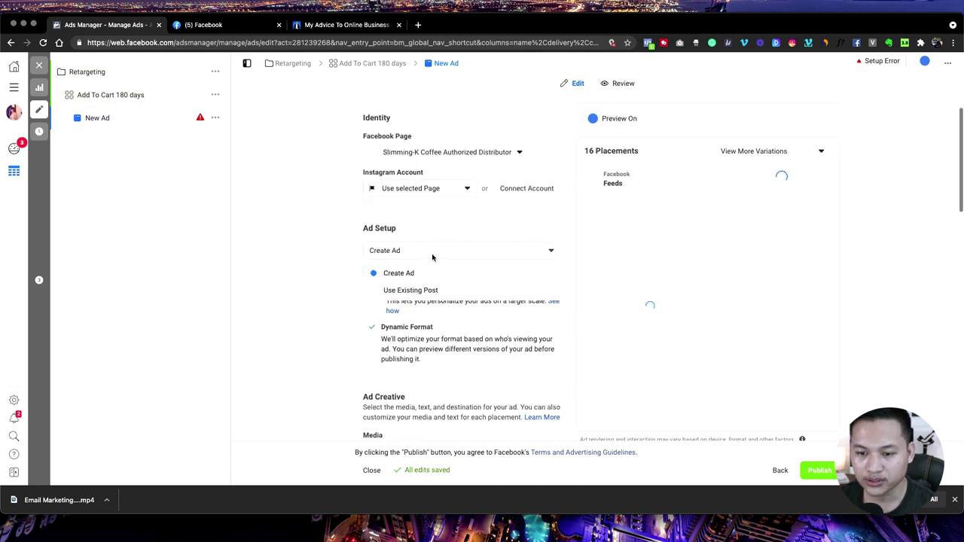
click(403, 291)
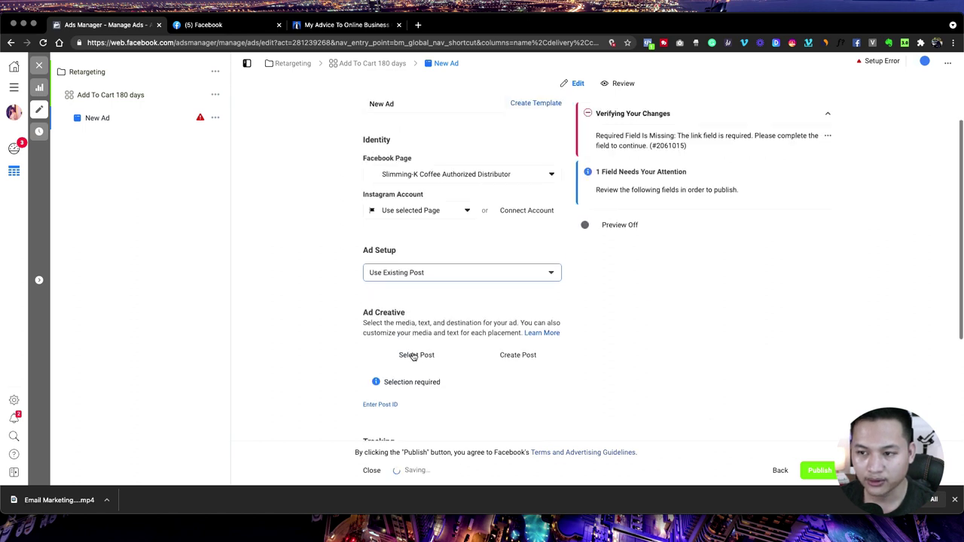
Filter the page's posts to Ads posts and use the May 15, 2021 post "Have It While You're On the Go" as the creative.
click(415, 355)
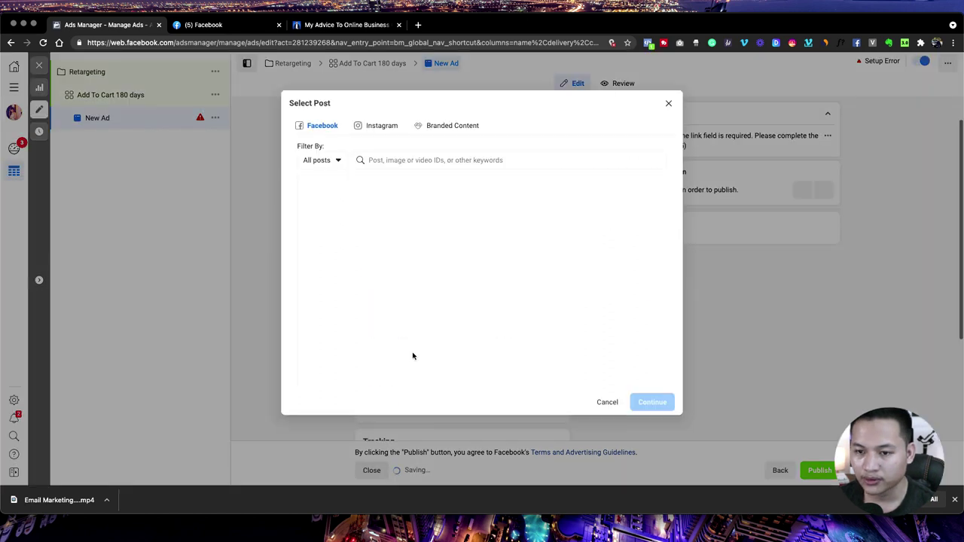
click(328, 161)
click(327, 220)
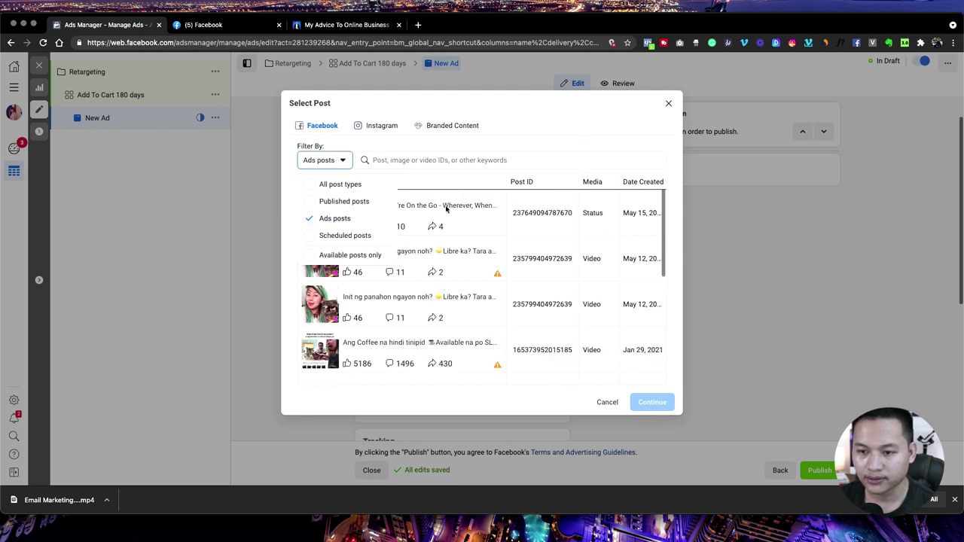
click(445, 208)
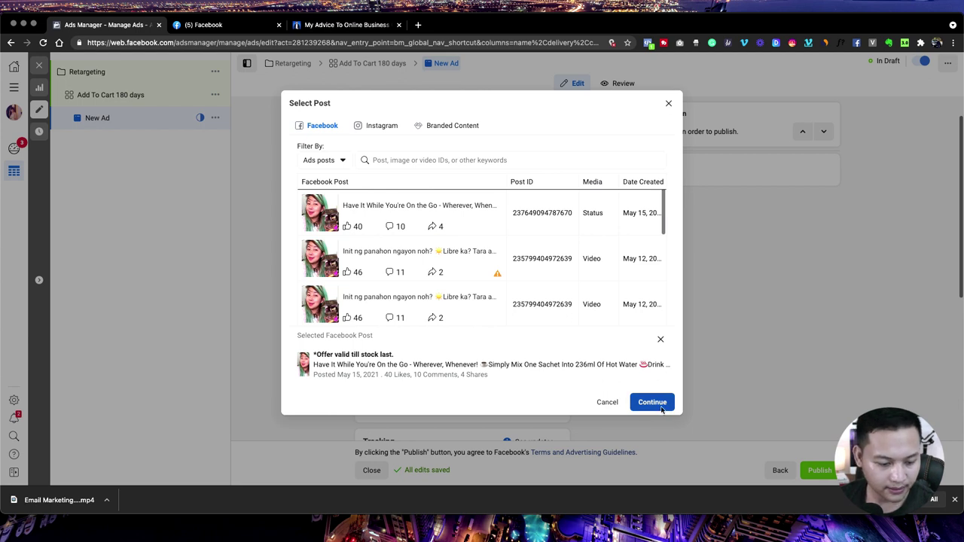
click(652, 403)
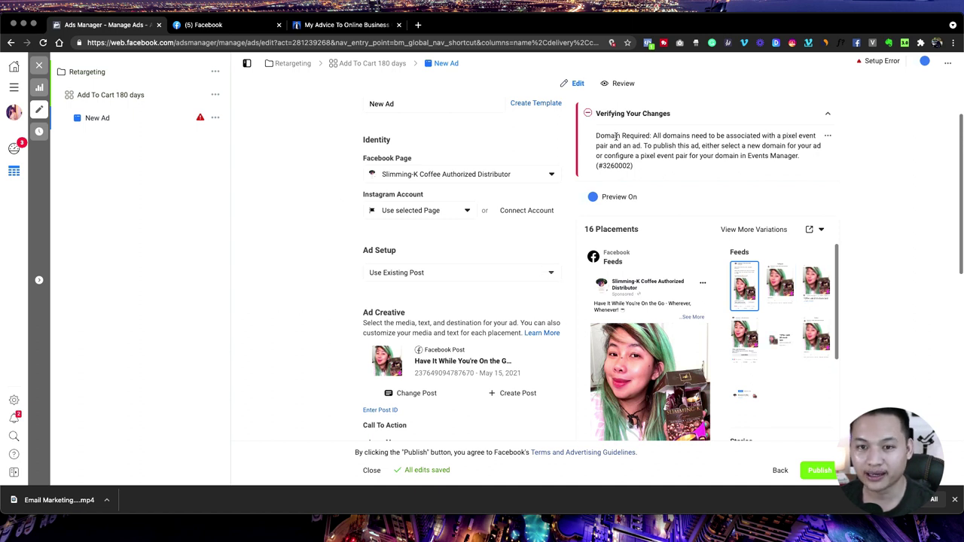
Open slimmingkcoffee.com in a new browser tab to check the landing page, and return to the ad.
click(418, 24)
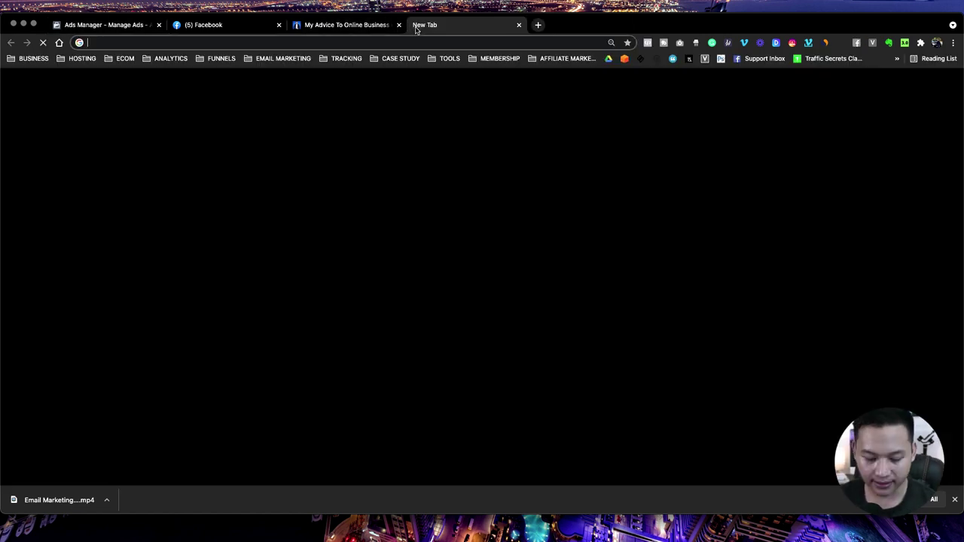
text(slimmingkcoffee.com)
key(Return)
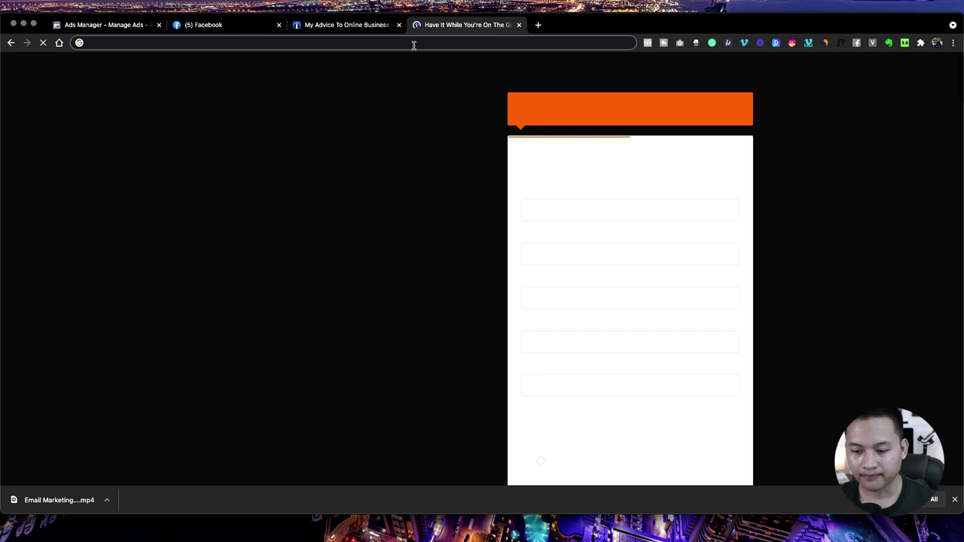
click(102, 26)
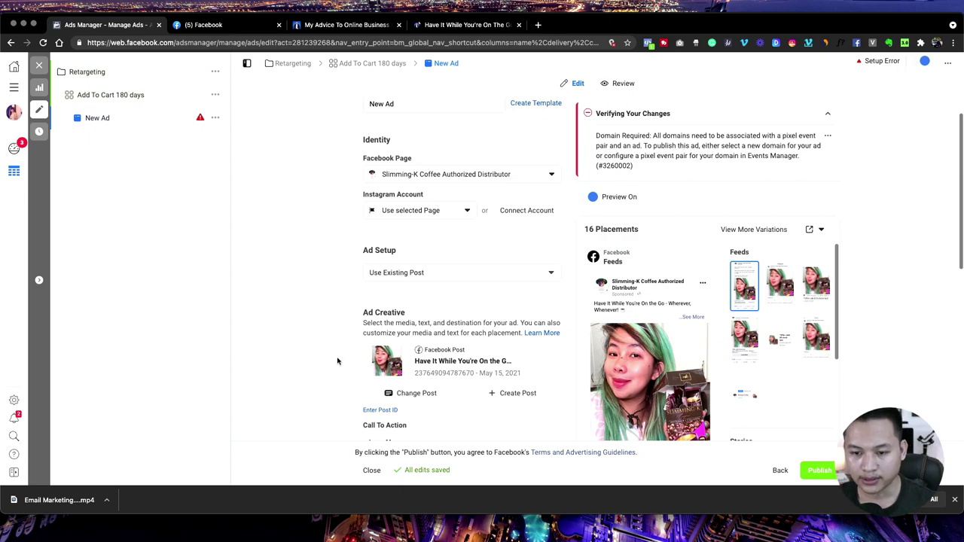
Choose slimmingkcoffee.com as the ad's website events tracking domain.
scroll(348, 383, down, 3)
scroll(348, 384, down, 3)
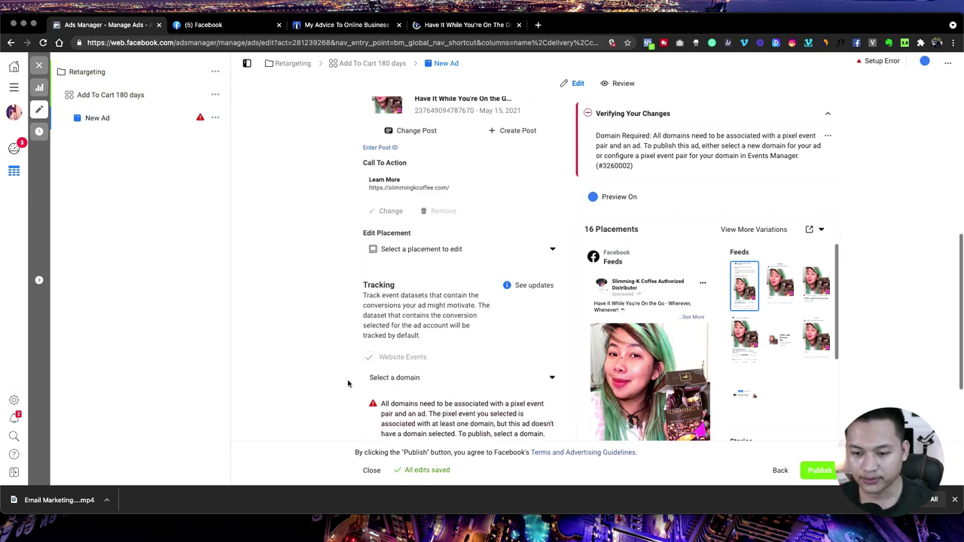
scroll(348, 383, down, 3)
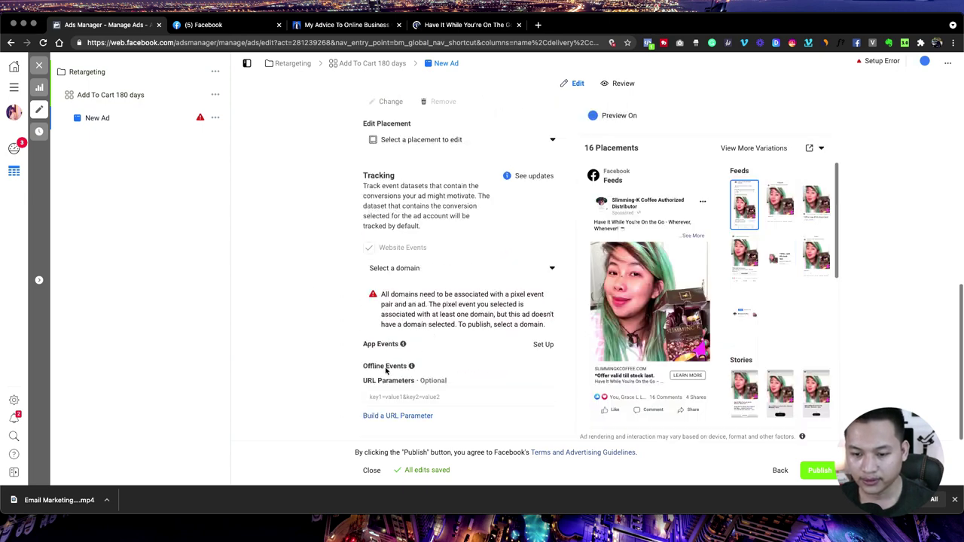
click(444, 274)
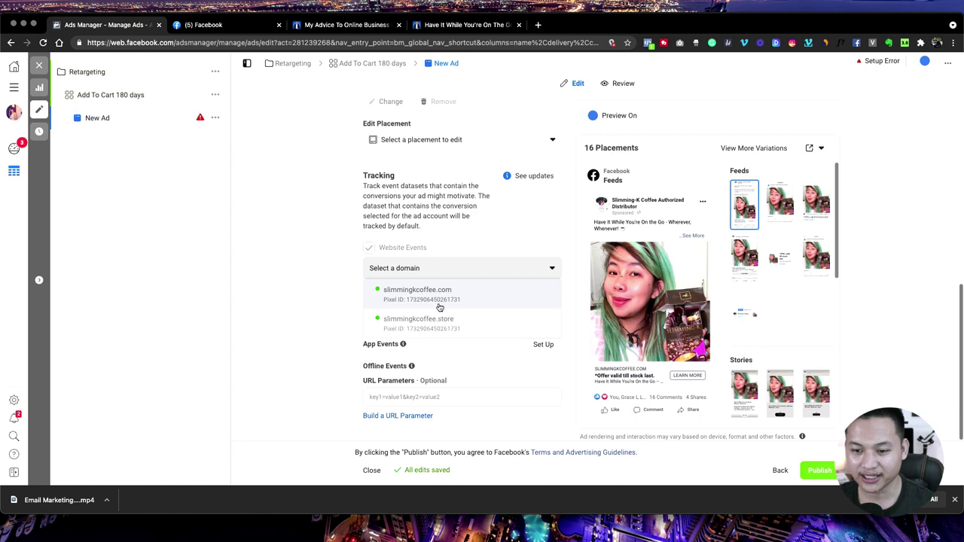
click(441, 305)
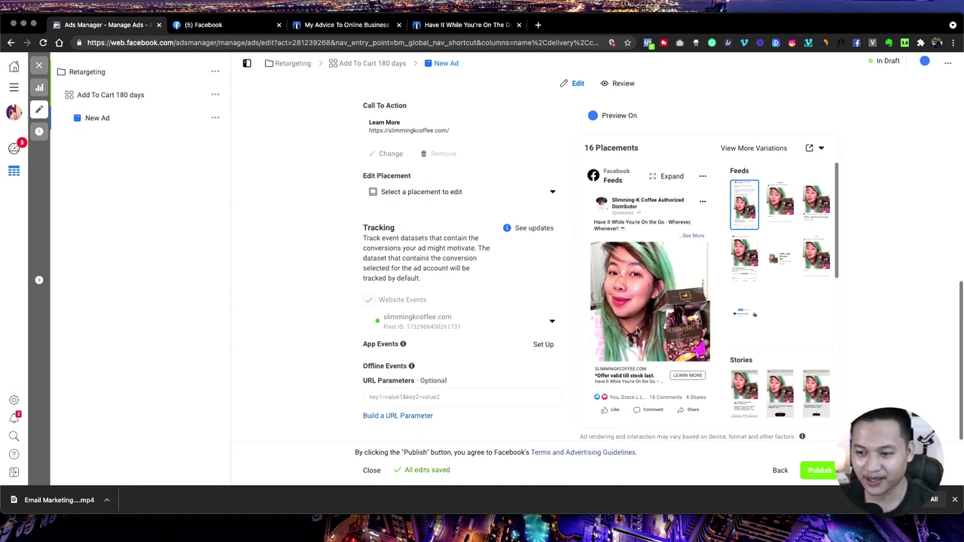
Expand the full post text in the ad preview and review the ad's creative, call to action and identity settings.
click(693, 238)
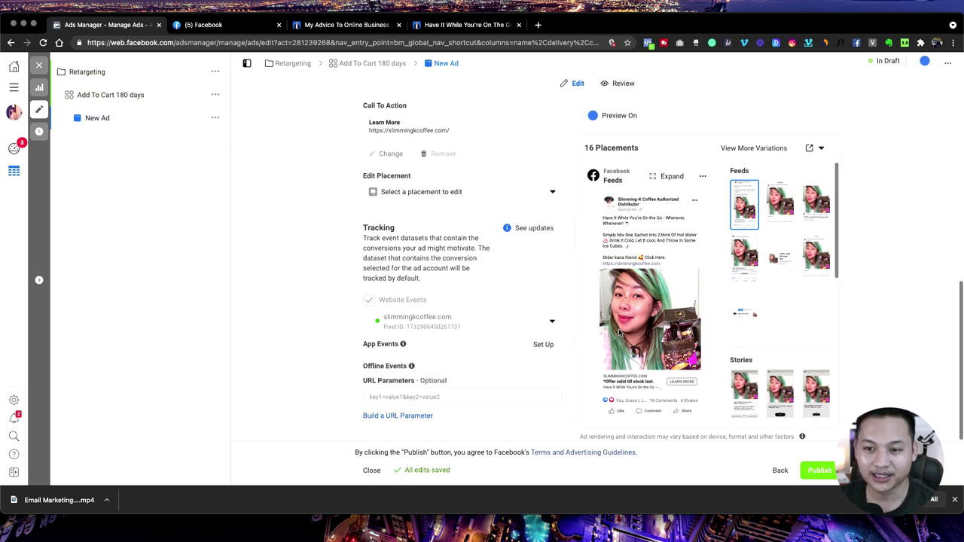
scroll(527, 352, up, 3)
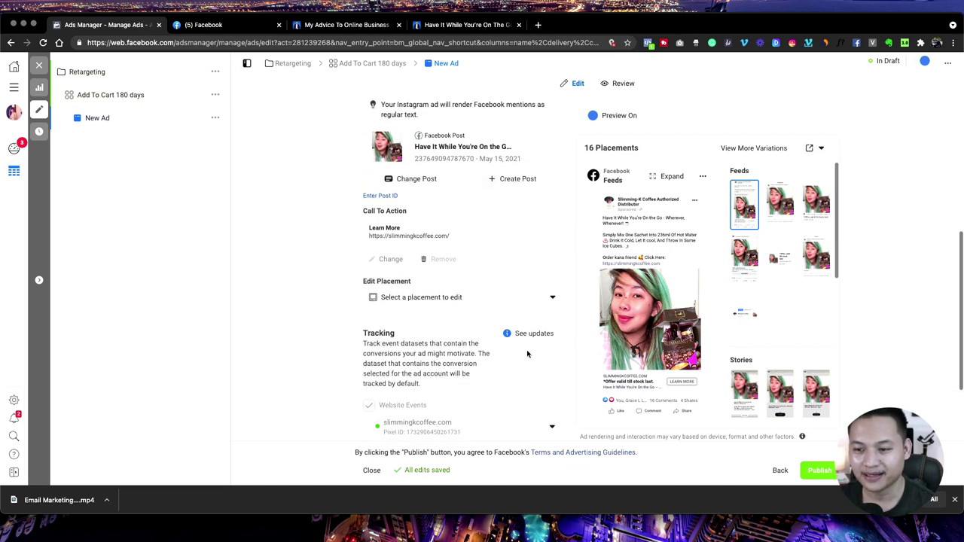
scroll(527, 349, up, 2)
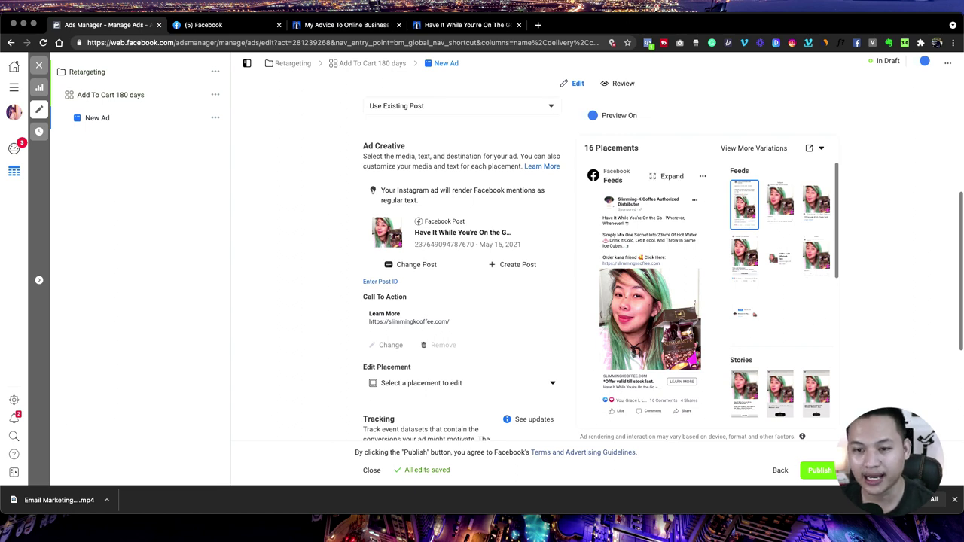
scroll(389, 196, up, 3)
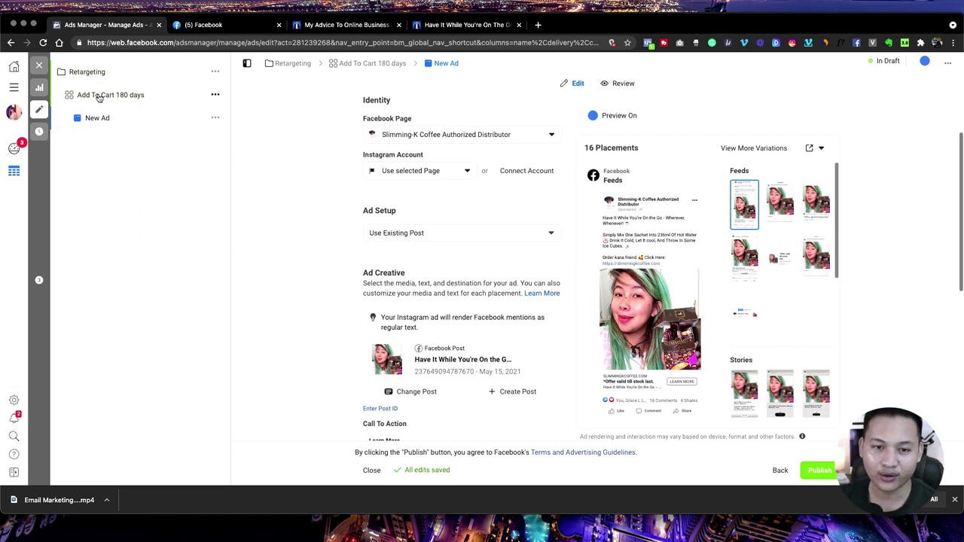
Reopen the "Add To Cart 180 days" ad set and review its conversion event, budget and custom audience.
click(98, 98)
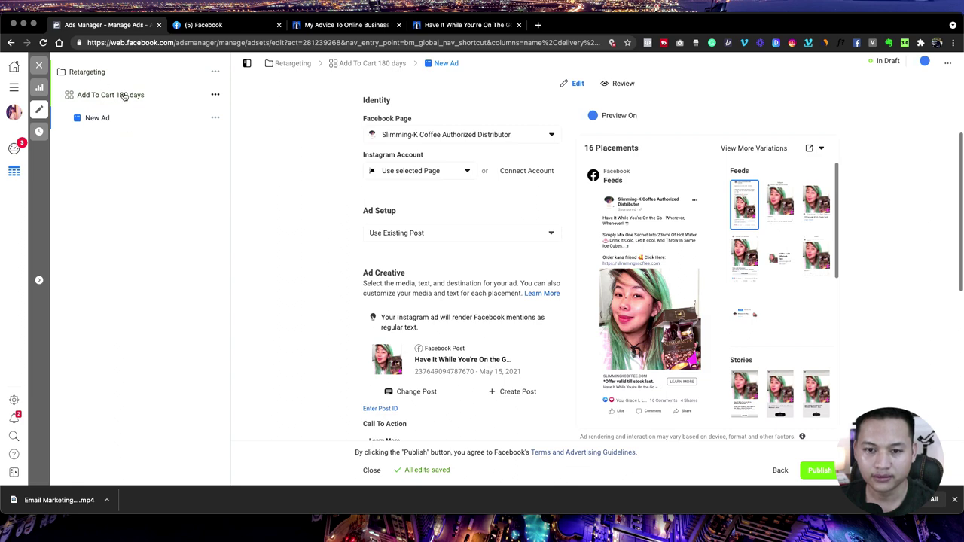
click(124, 95)
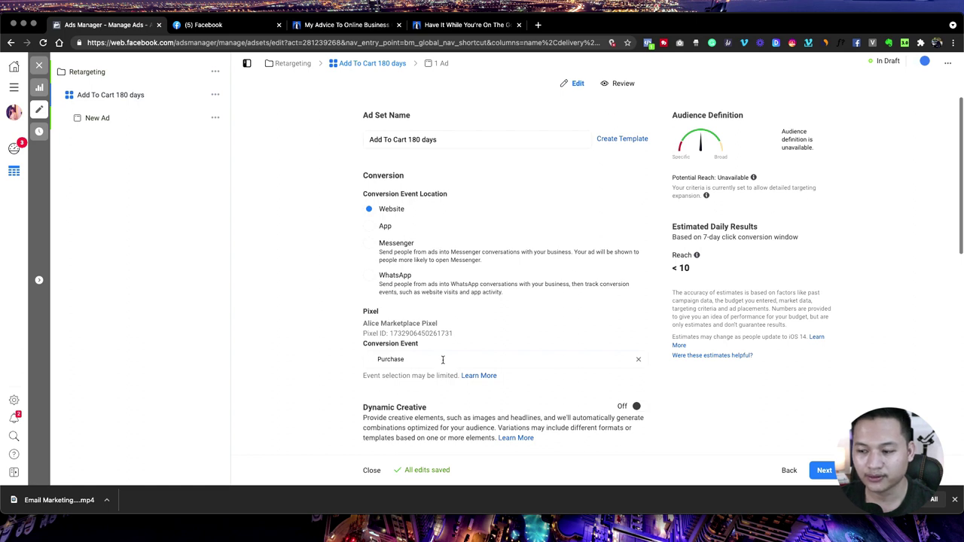
scroll(443, 359, down, 10)
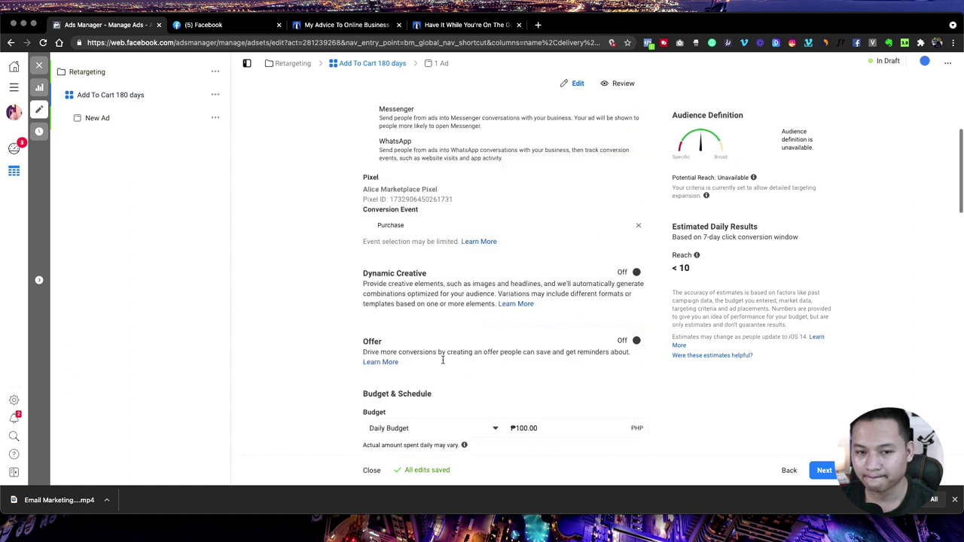
scroll(445, 363, down, 5)
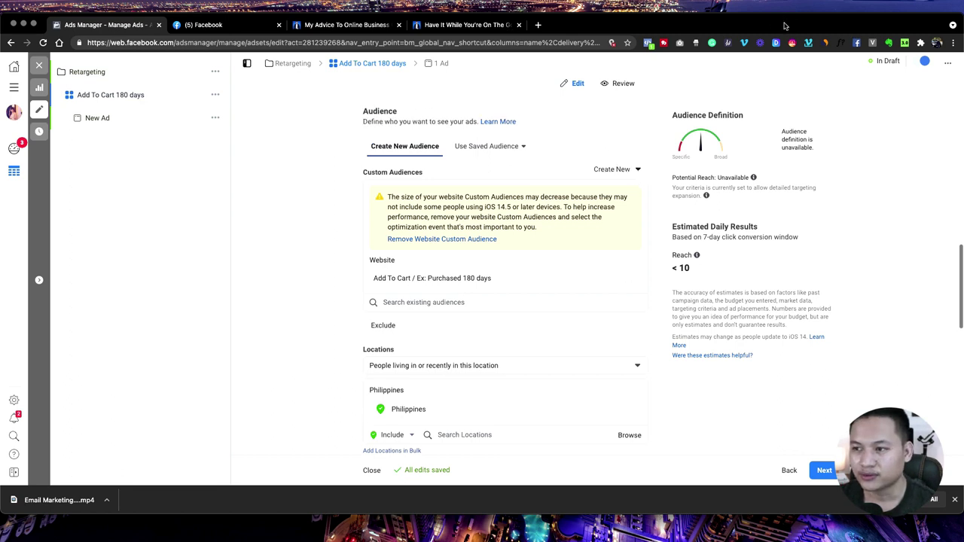
Close the ad set without publishing it, return to the campaigns list and discard all unpublished drafts in the ad account.
click(372, 470)
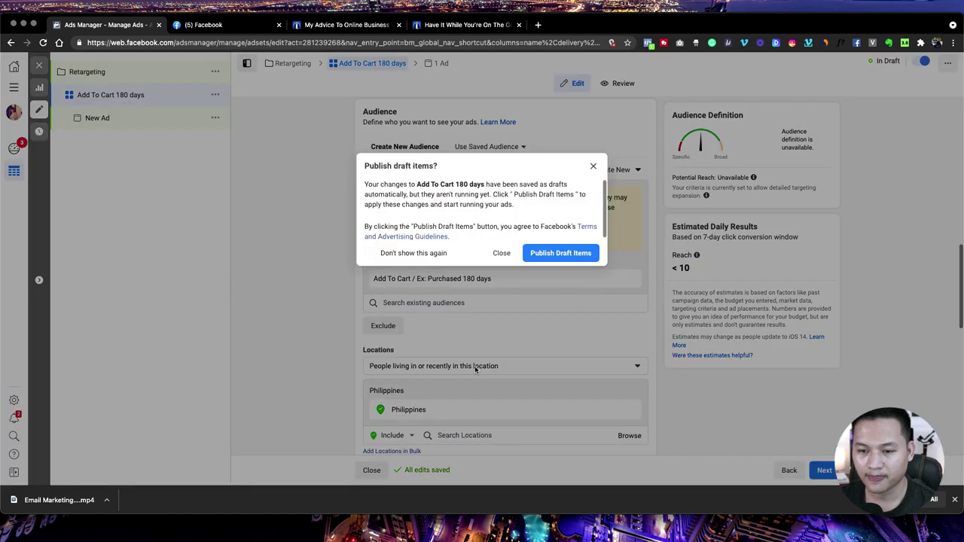
click(502, 253)
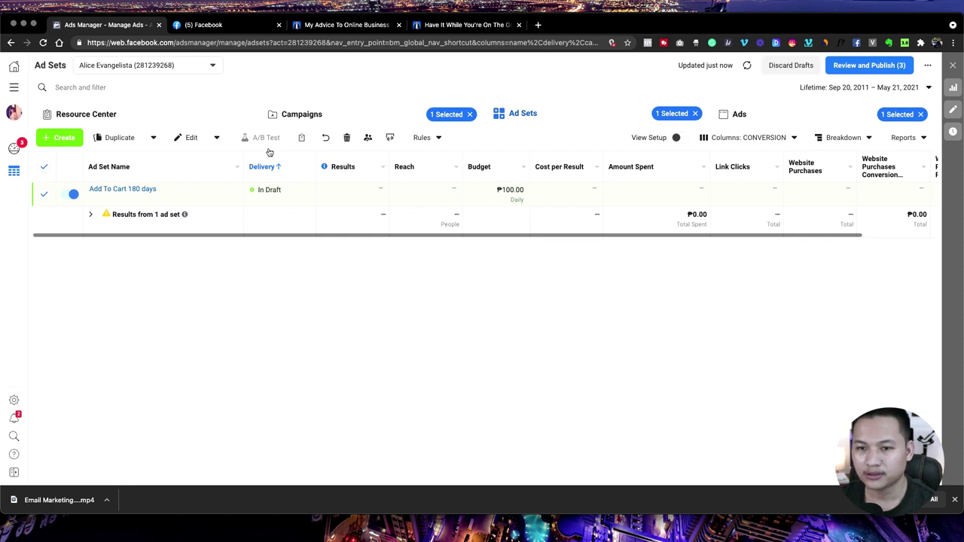
click(375, 113)
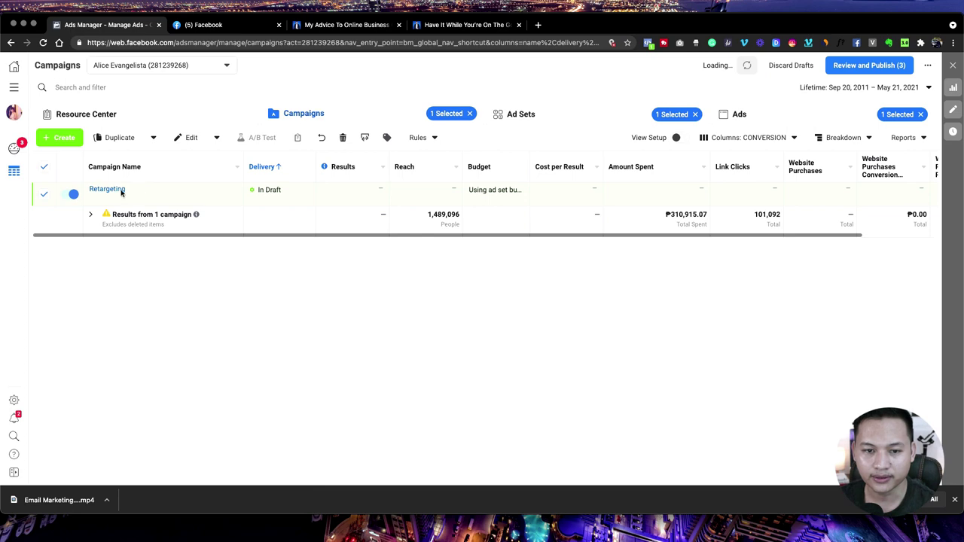
click(788, 66)
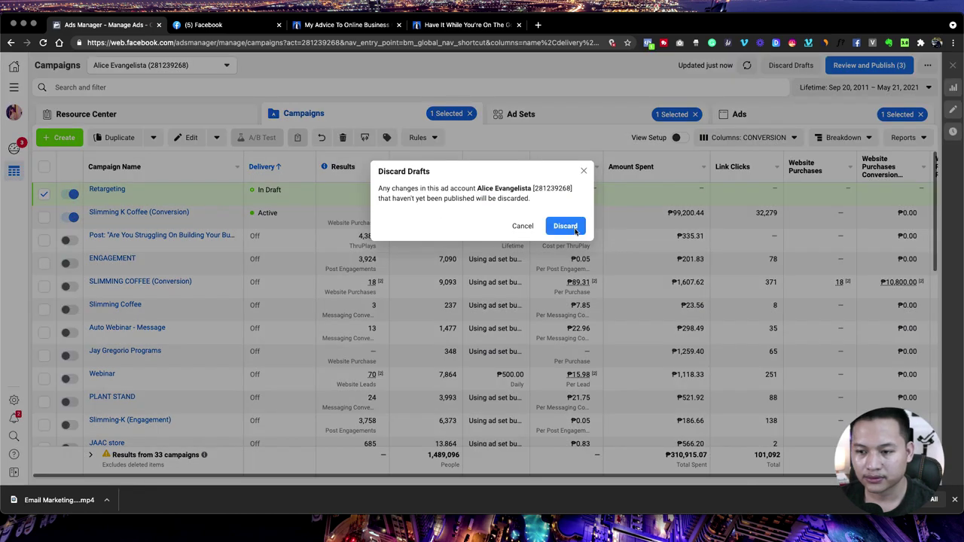
click(566, 227)
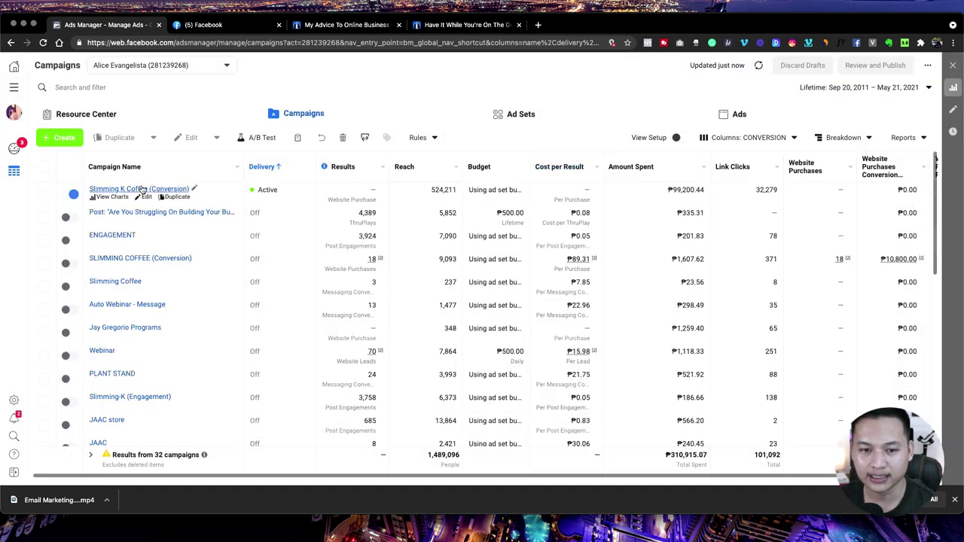
Open the Slimming K Coffee (Conversion) campaign and review the results, cost per purchase and amount spent of its Retargeting ad.
click(141, 189)
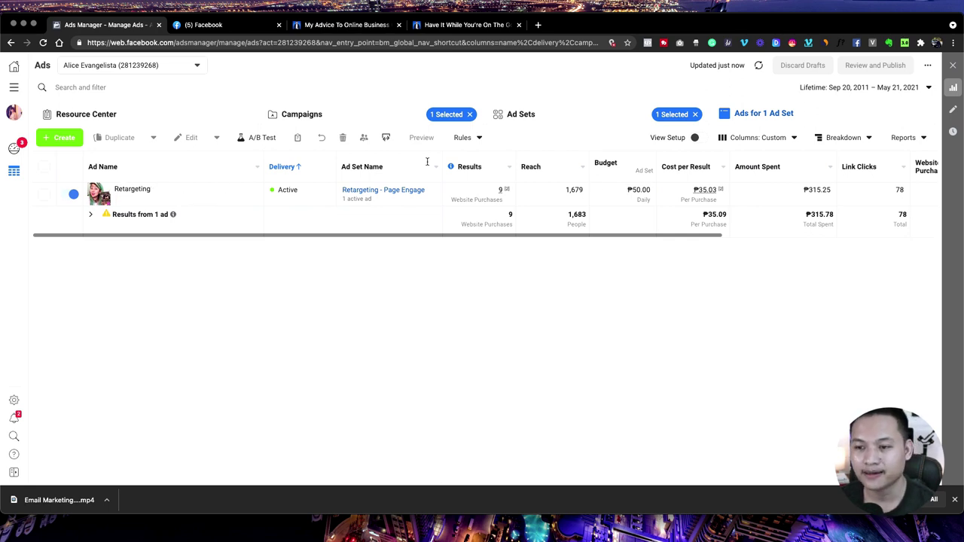
click(681, 238)
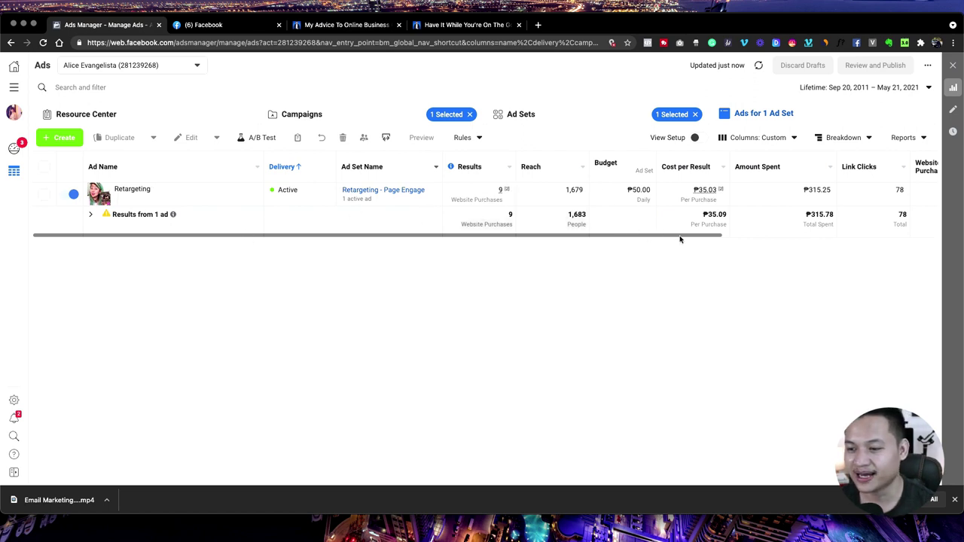
click(806, 240)
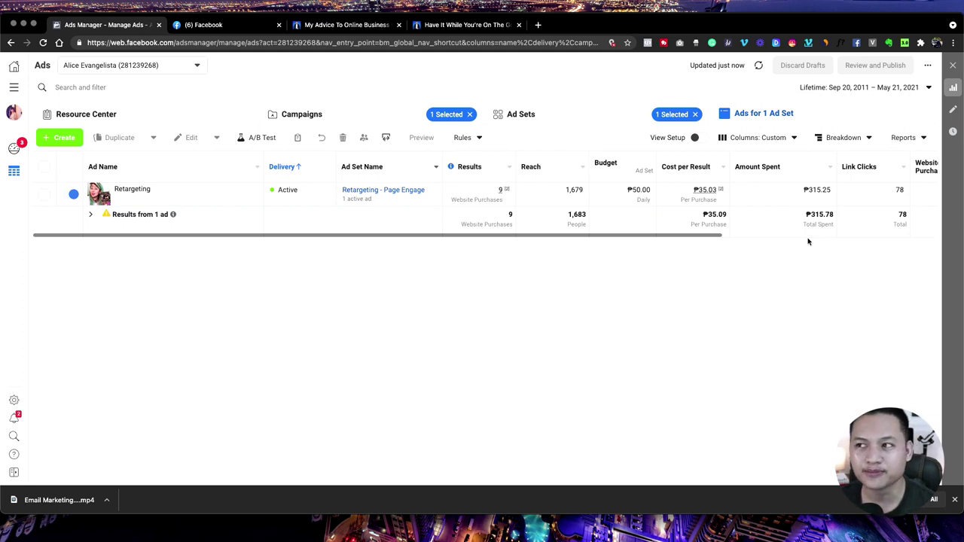
Look through the Resource Center, the ad account settings and the Brand Safety controls for the domain settings.
click(119, 121)
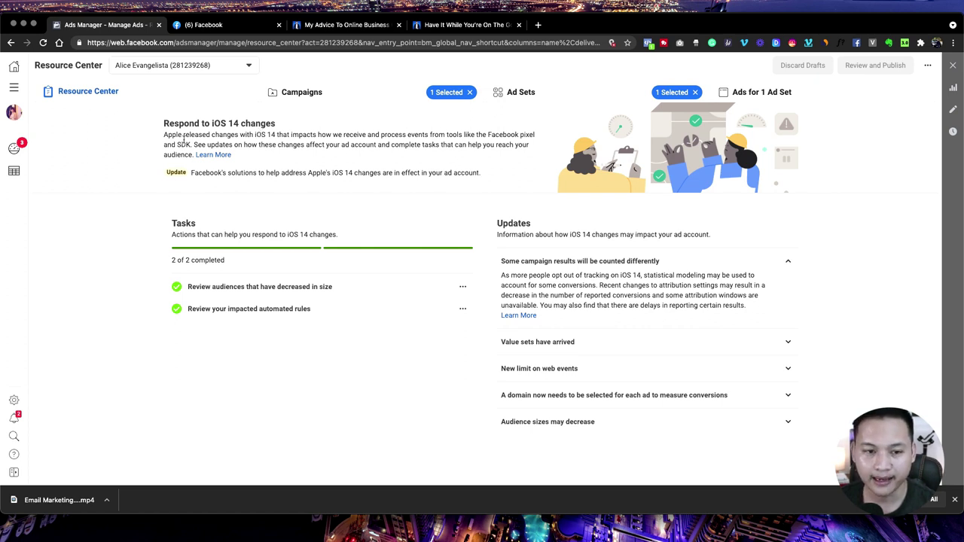
click(15, 403)
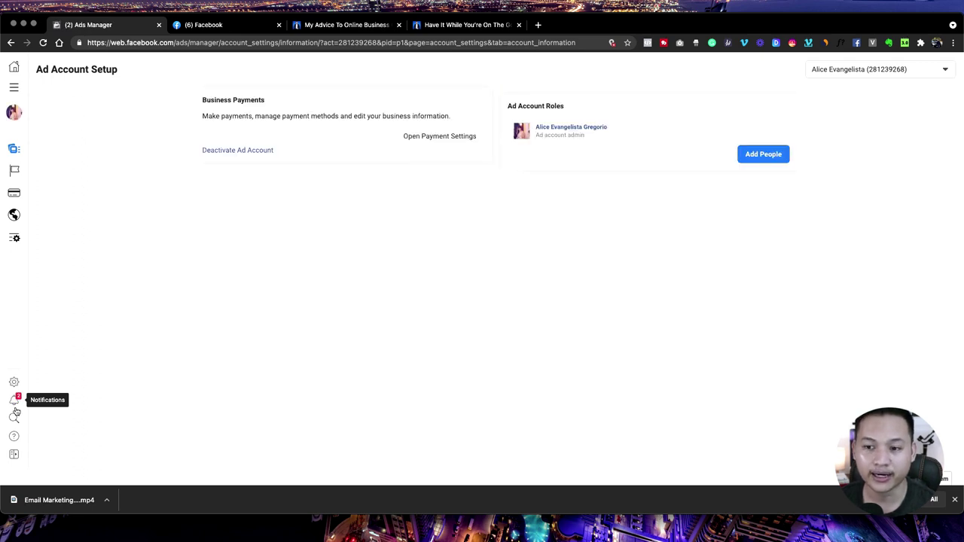
mouse_move(17, 240)
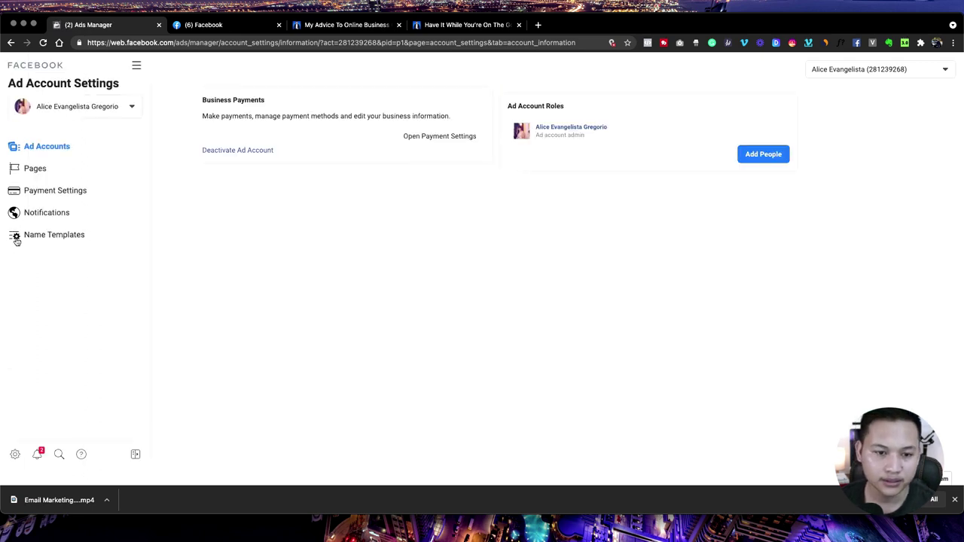
click(136, 69)
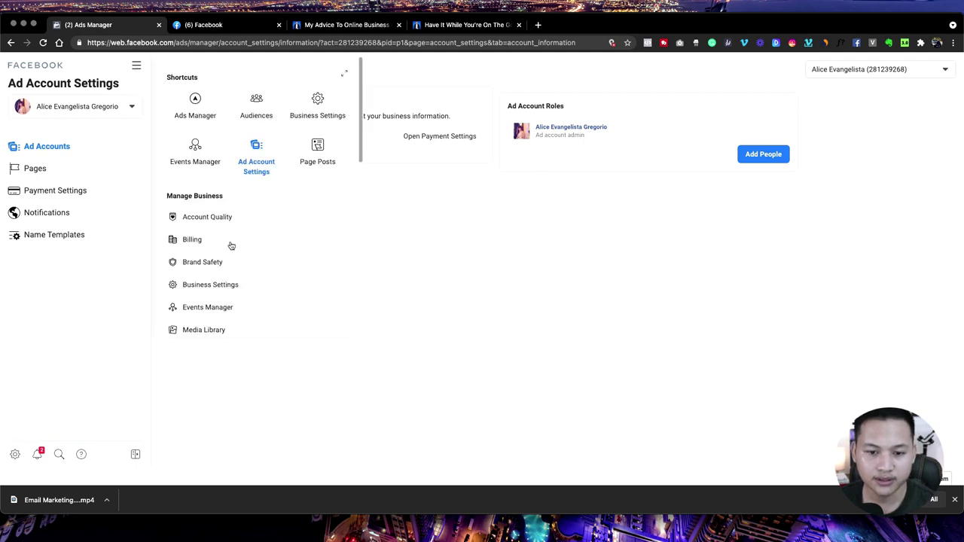
click(230, 272)
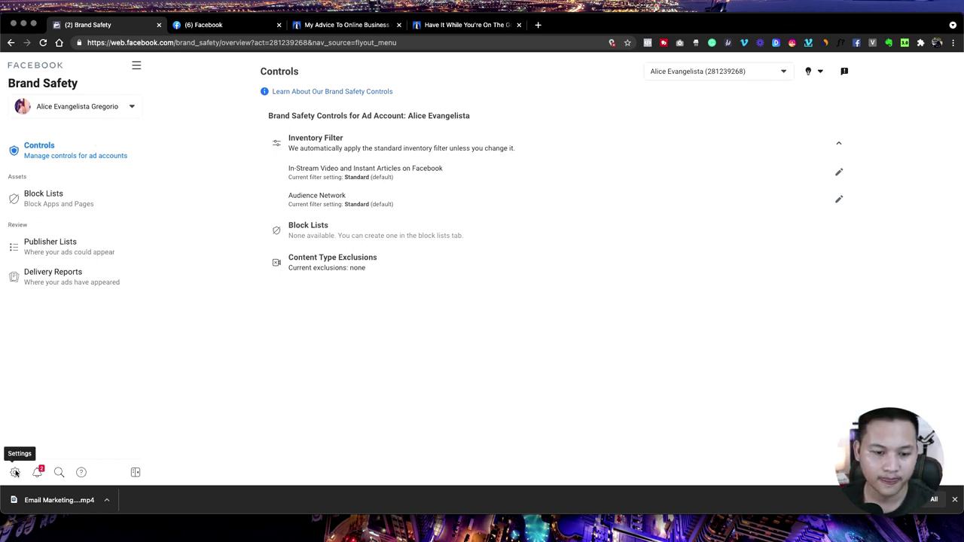
click(93, 155)
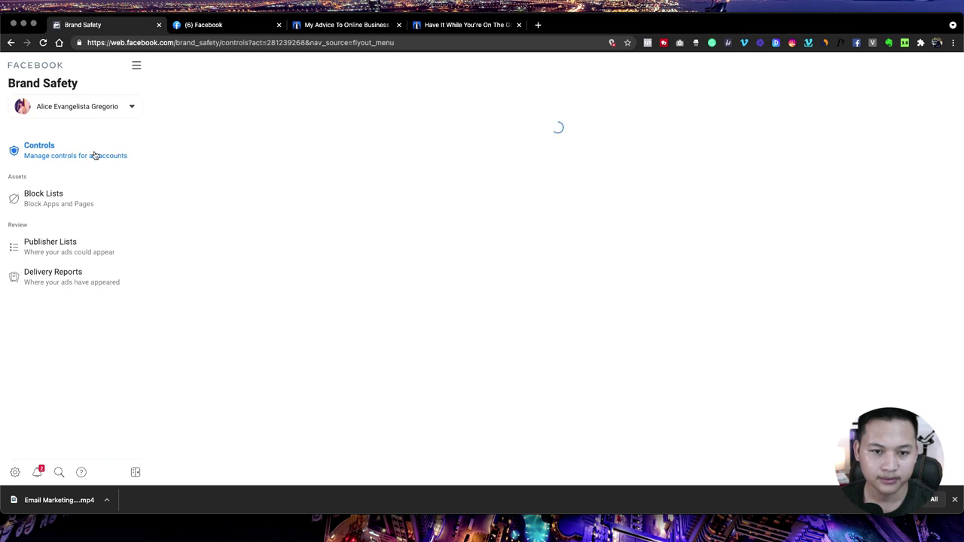
click(101, 105)
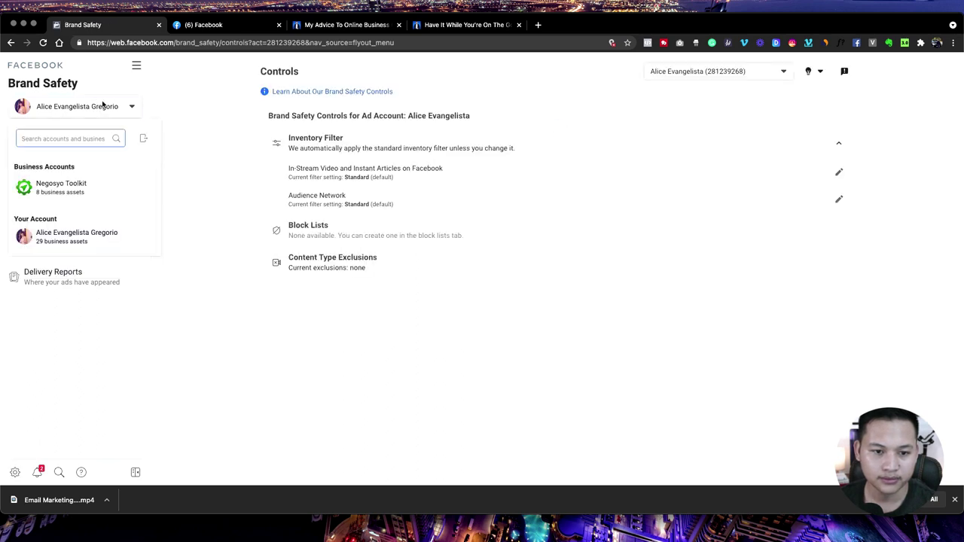
click(103, 106)
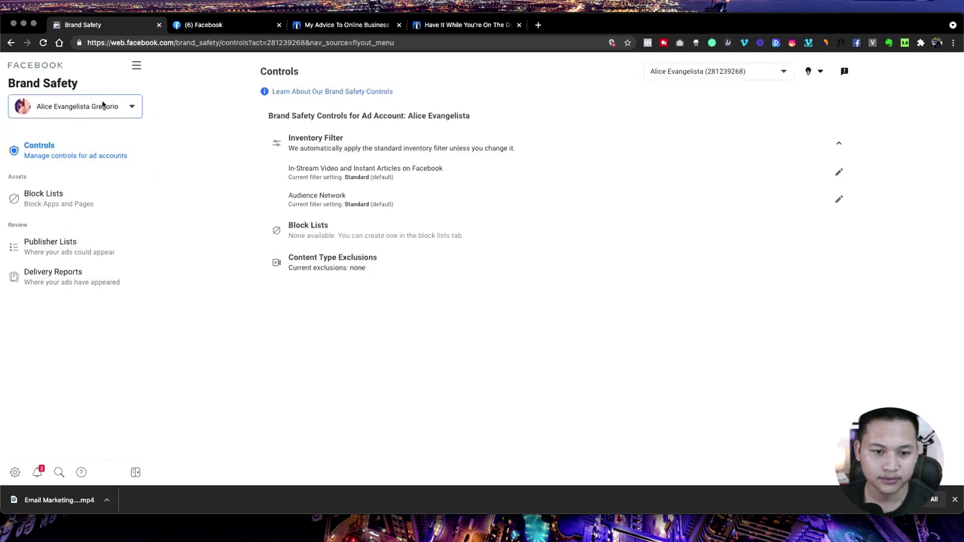
Return to the ad account settings, look through the full list of business tools and open Business Settings.
click(15, 473)
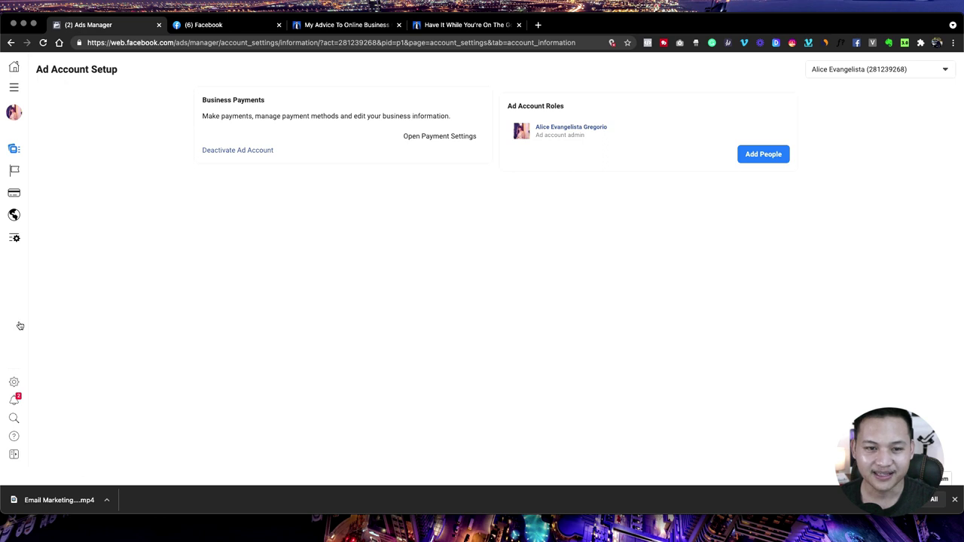
mouse_move(21, 391)
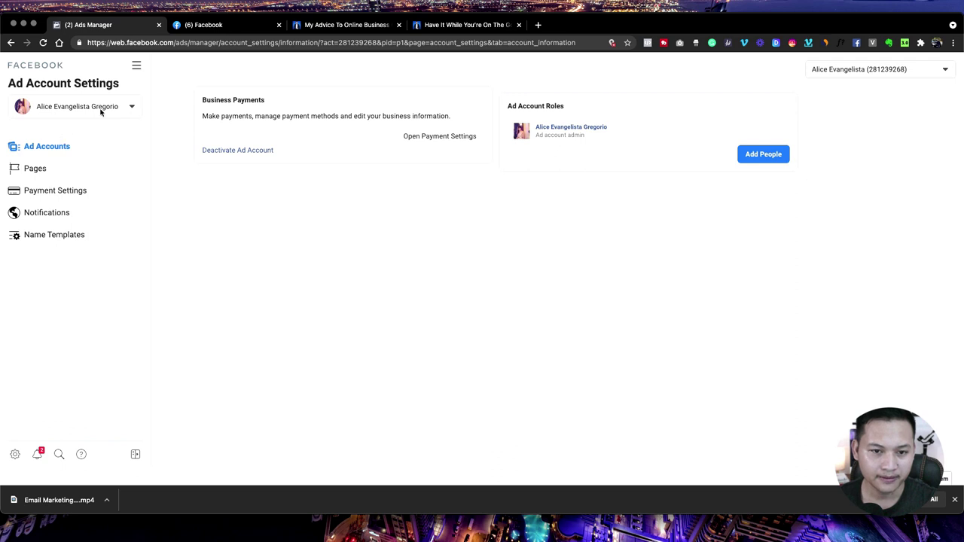
click(137, 69)
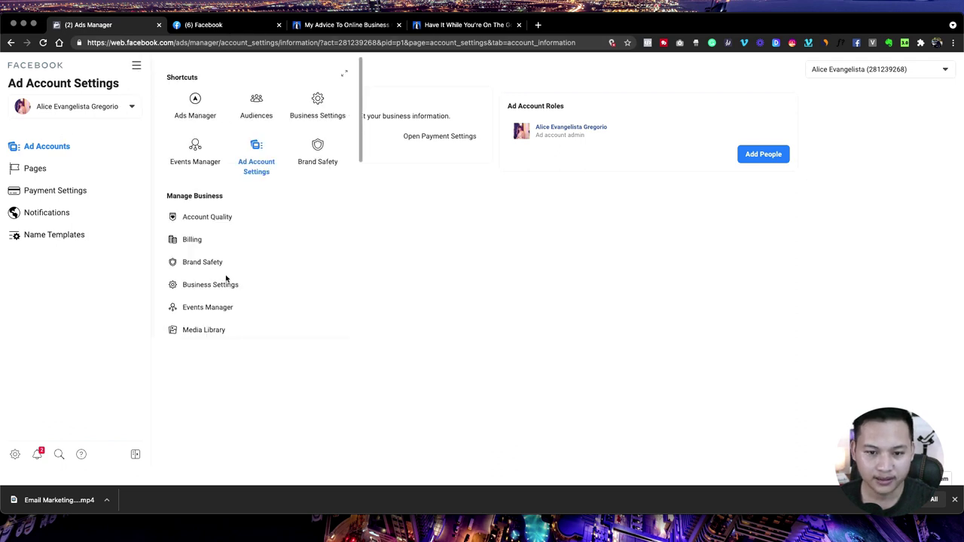
scroll(226, 278, down, 5)
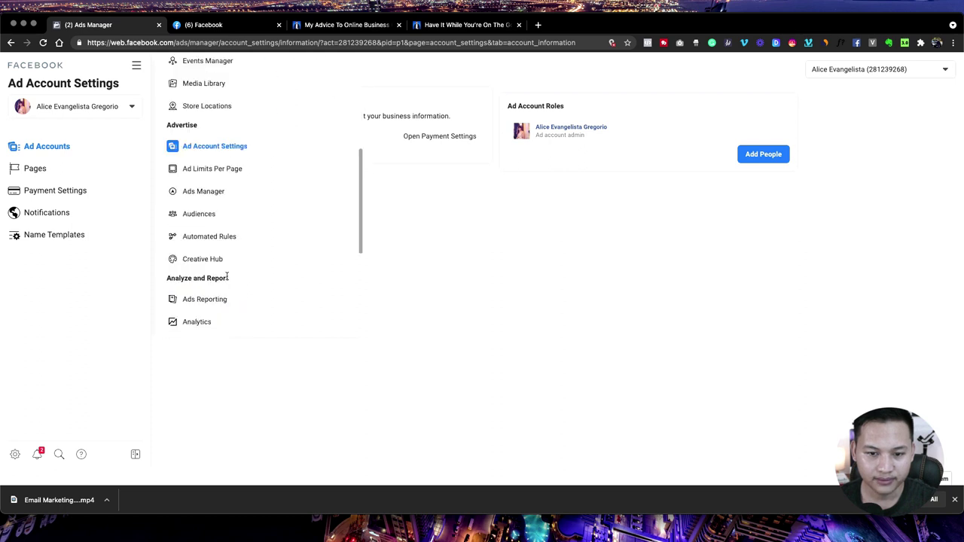
scroll(227, 277, down, 5)
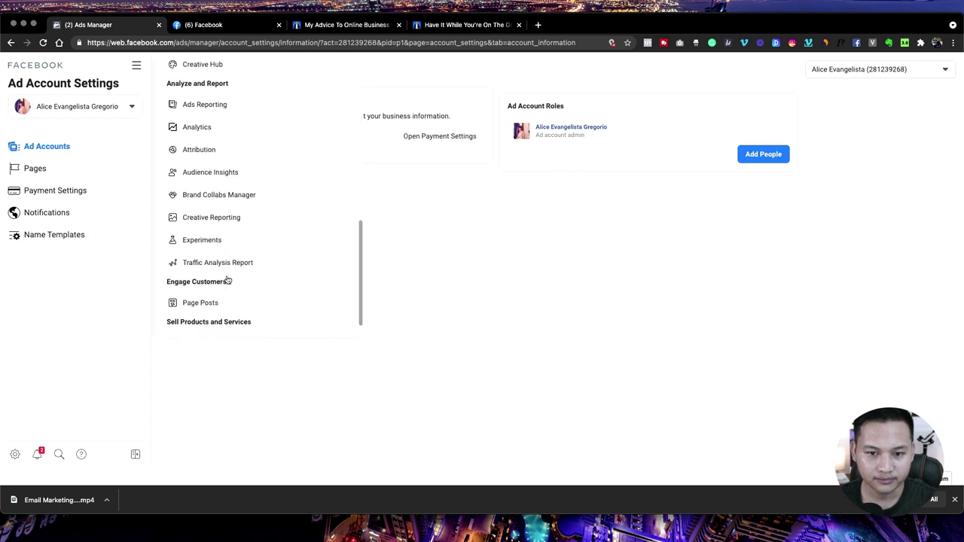
scroll(234, 209, down, 2)
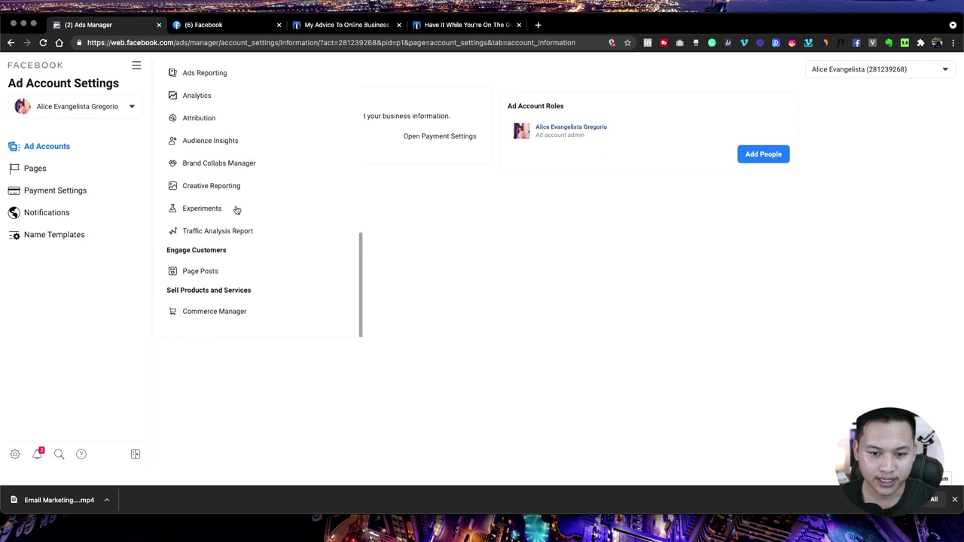
scroll(236, 211, up, 4)
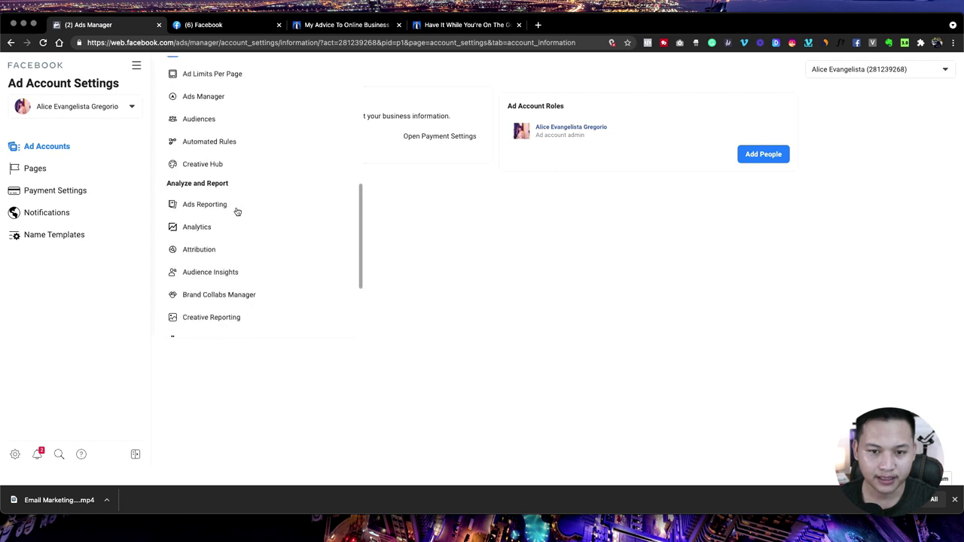
scroll(236, 212, up, 2)
scroll(236, 211, up, 3)
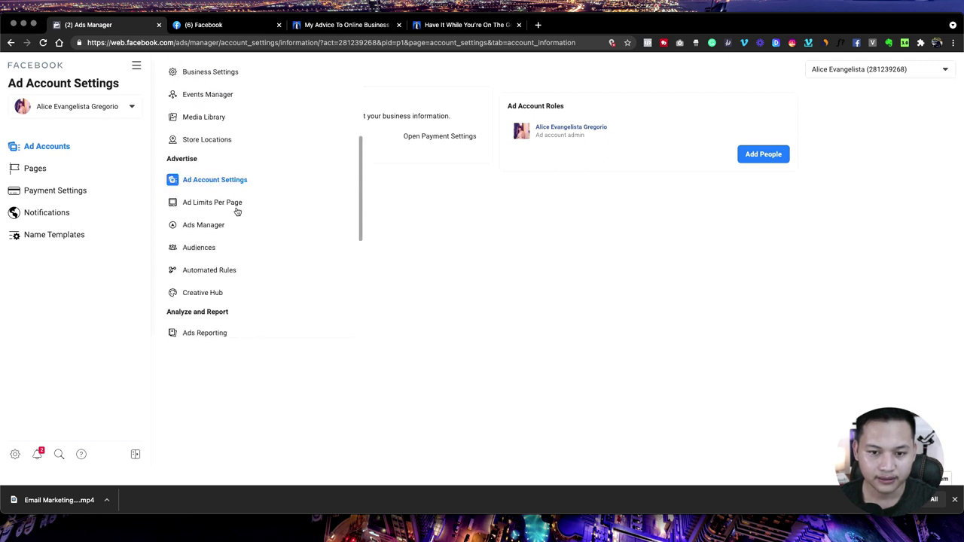
scroll(236, 212, up, 4)
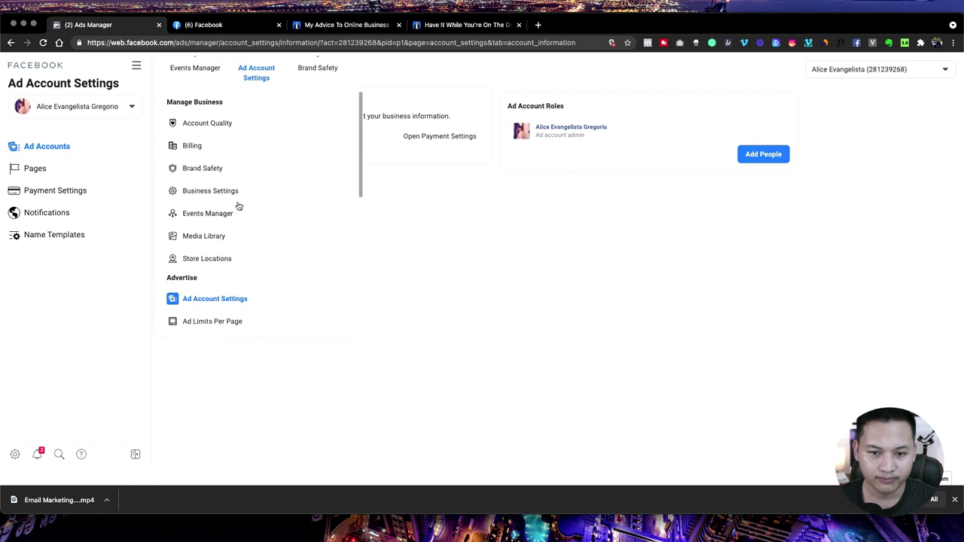
click(240, 195)
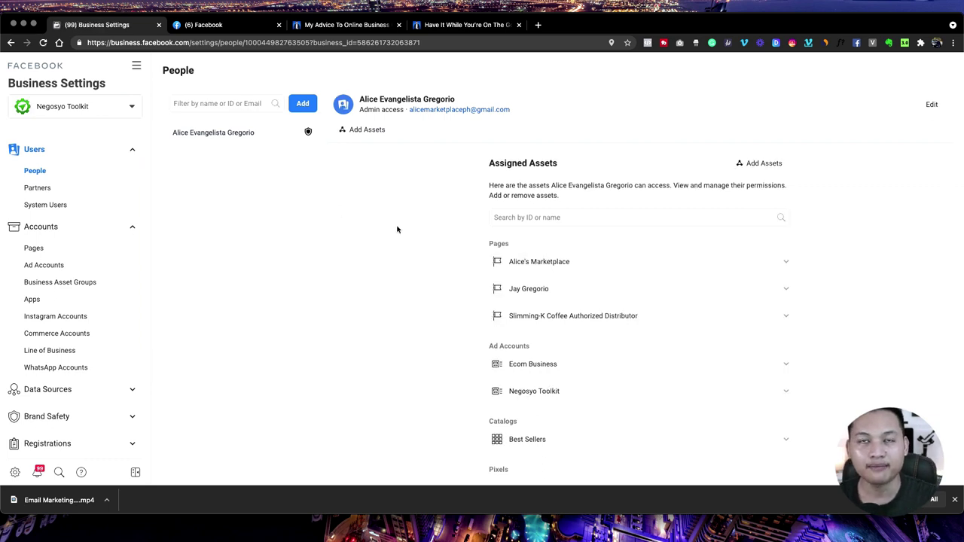
Open the business's Domains list under Brand Safety and show the details of slimmingkcoffee.com.
scroll(397, 229, down, 1)
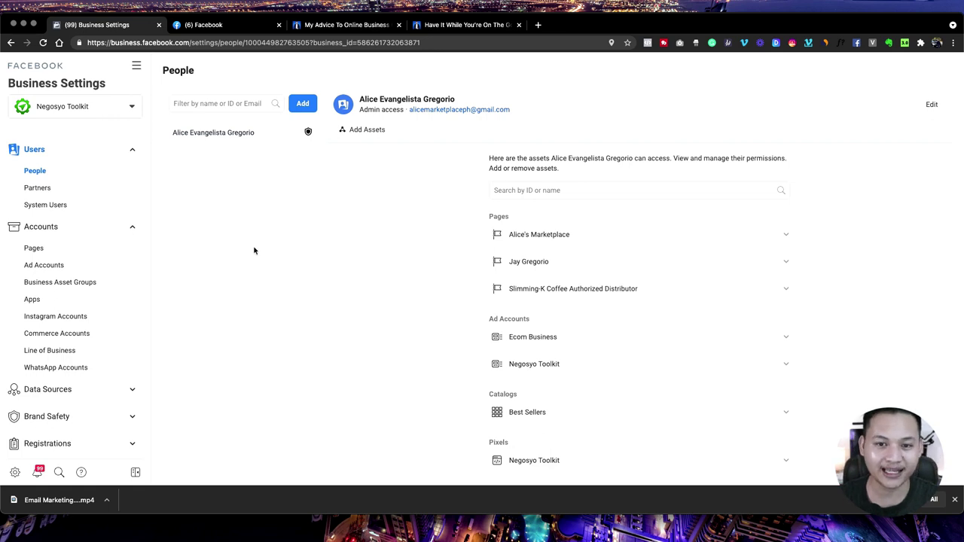
scroll(113, 318, down, 4)
scroll(113, 317, down, 1)
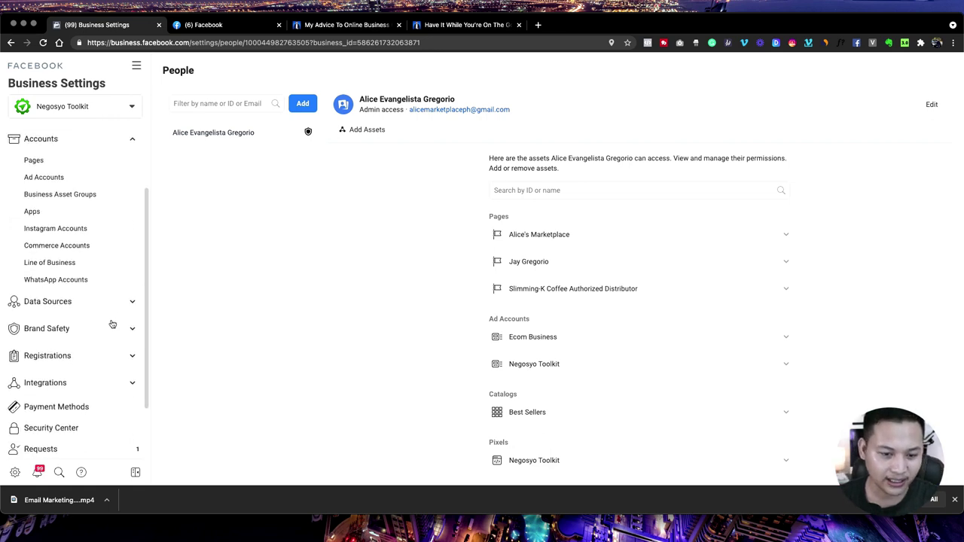
click(129, 328)
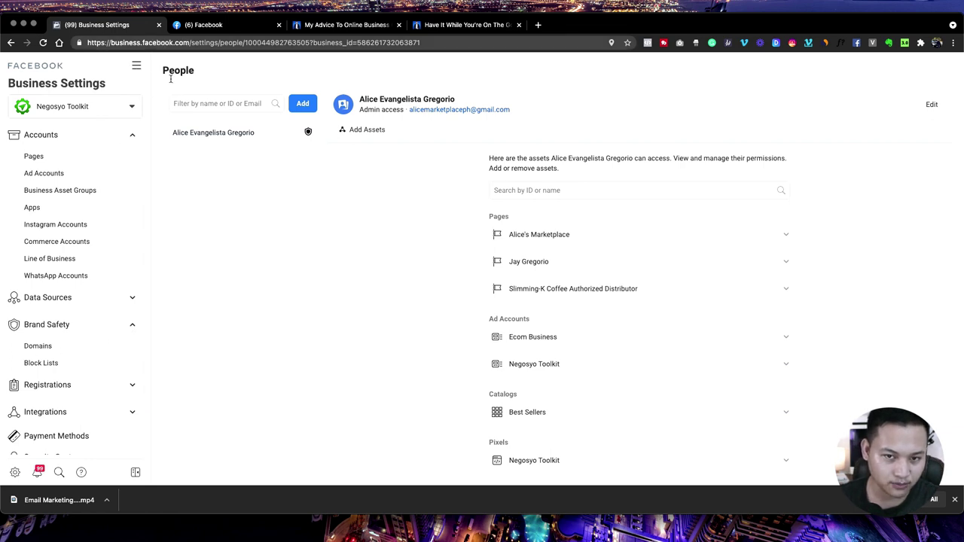
click(46, 348)
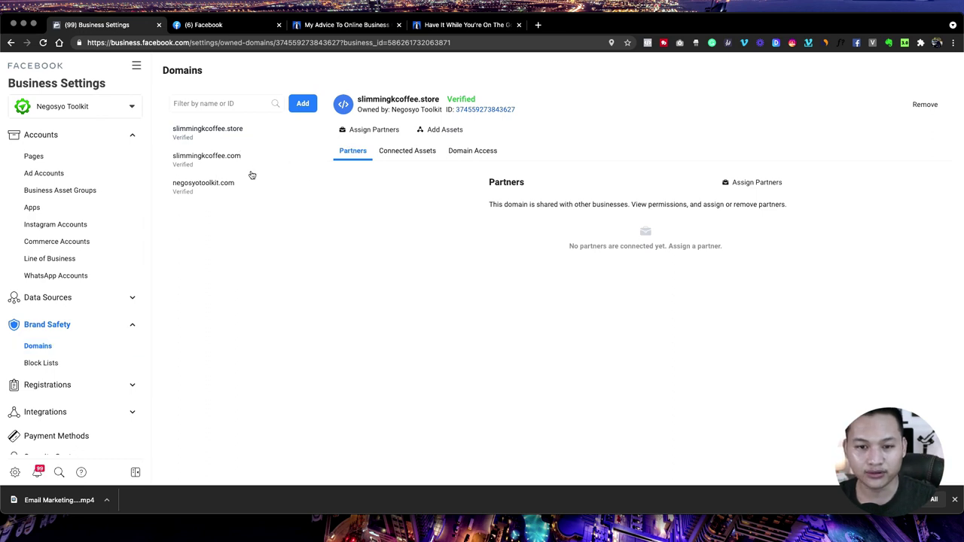
click(257, 165)
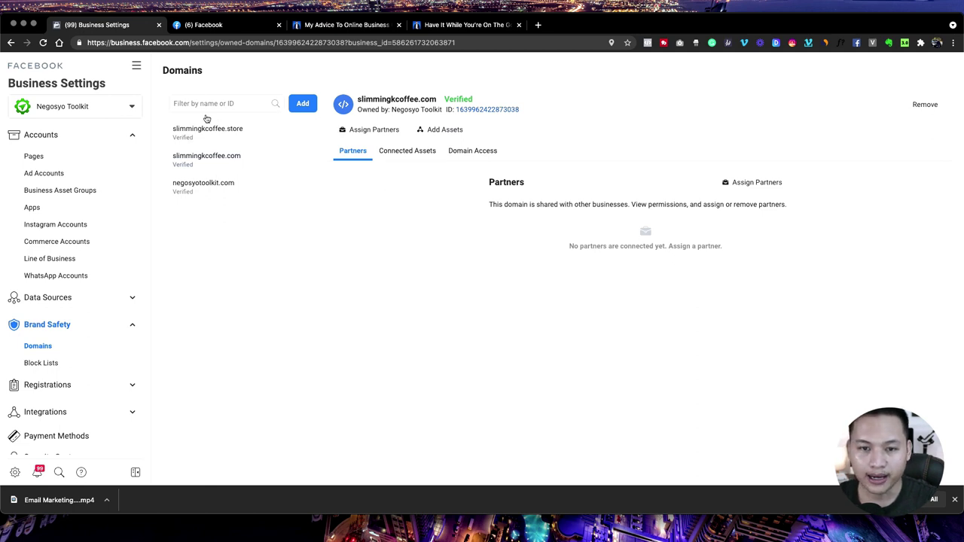
Try to add the owner's personal-name .com domain to the business, and dismiss the Add a Domain form.
click(302, 104)
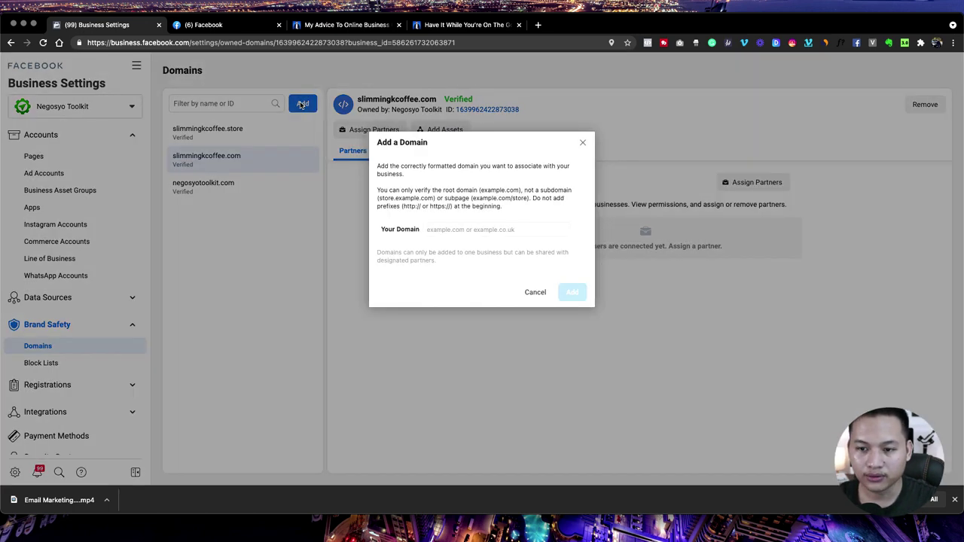
click(457, 232)
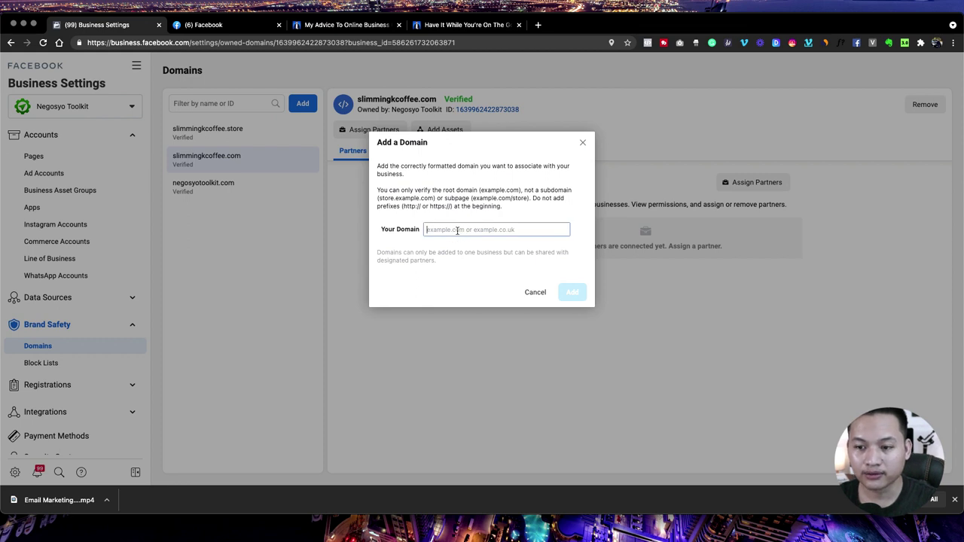
text(jayg)
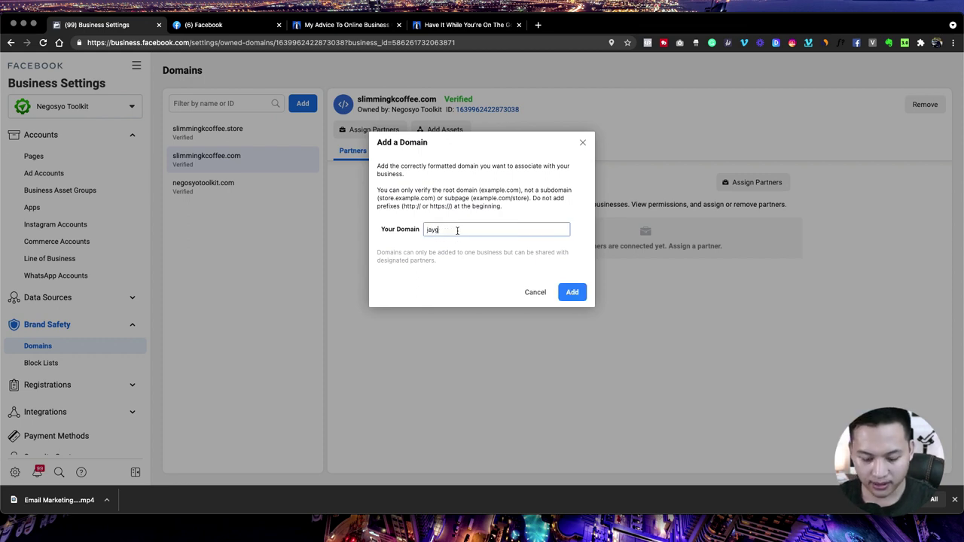
text(regorio.com)
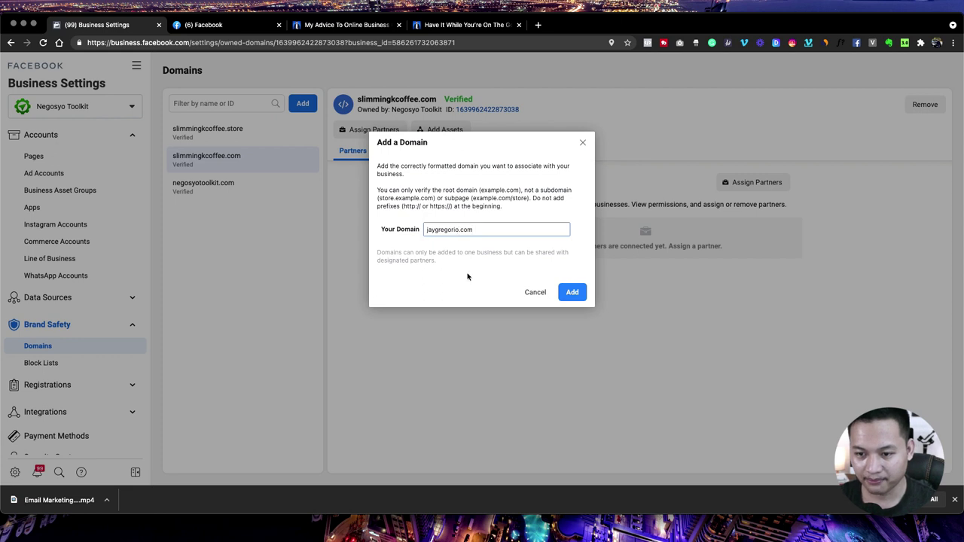
click(469, 275)
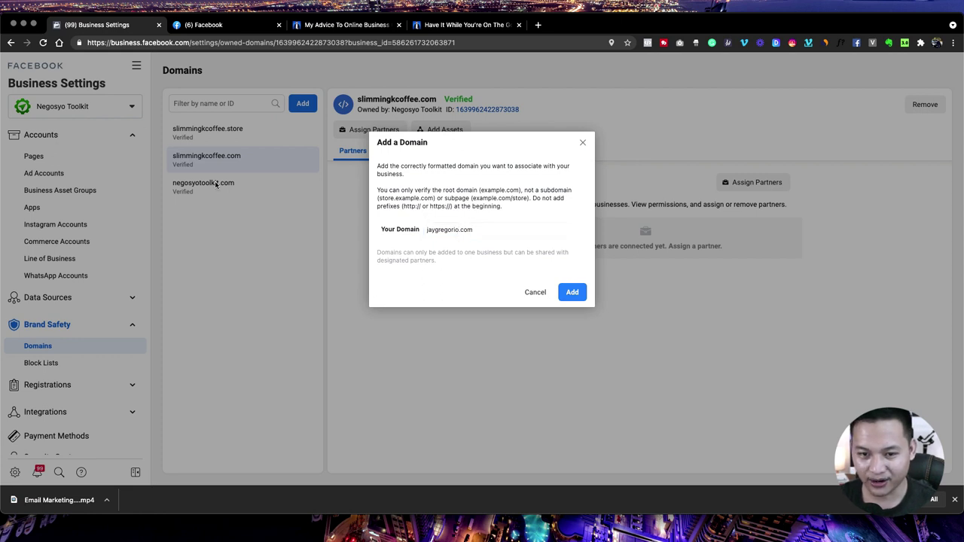
click(574, 298)
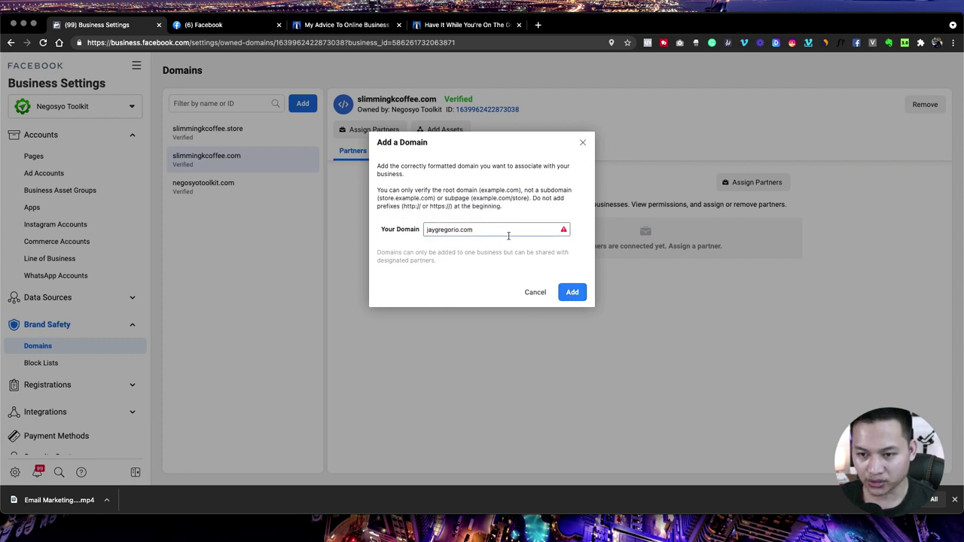
key(super+a)
key(BackSpace)
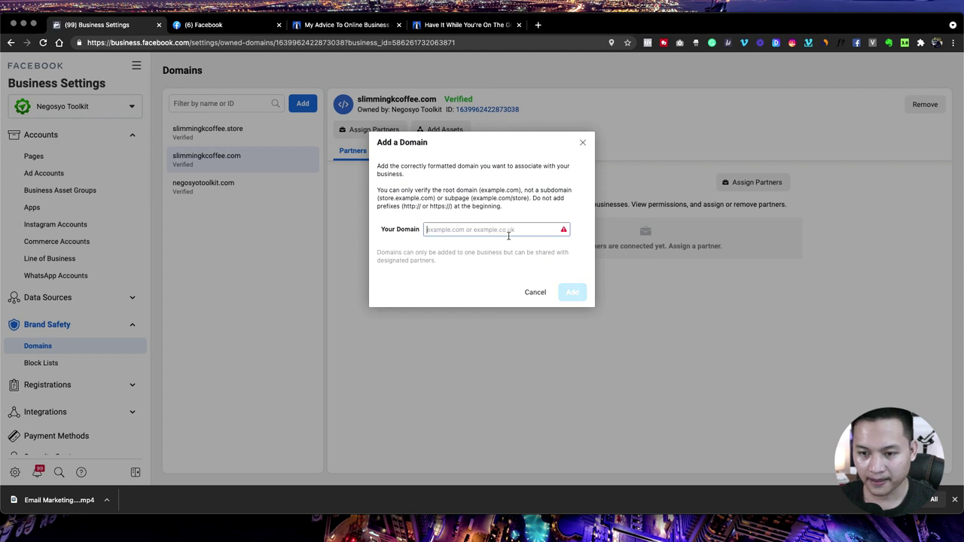
click(534, 292)
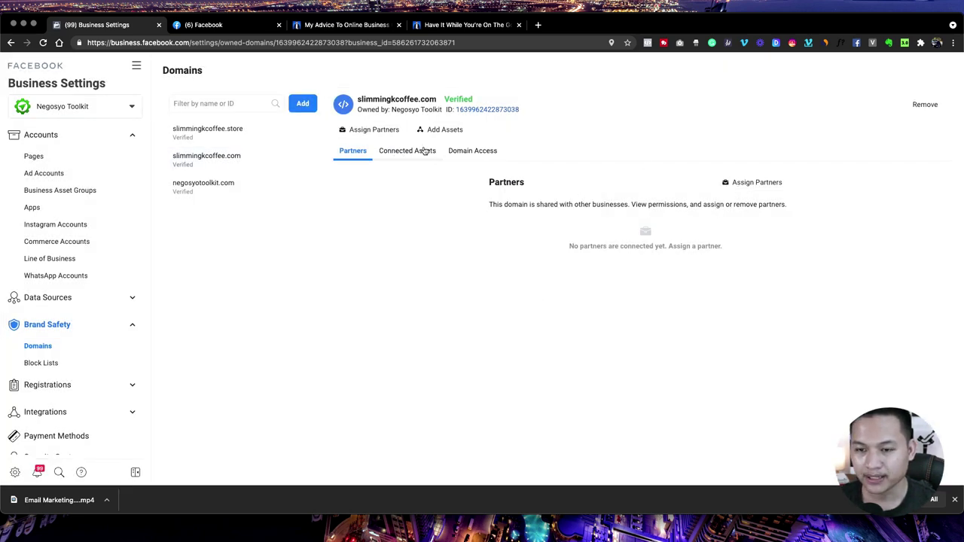
Look through the Domain Access, Connected Assets and Partners sections of slimmingkcoffee.com.
click(464, 157)
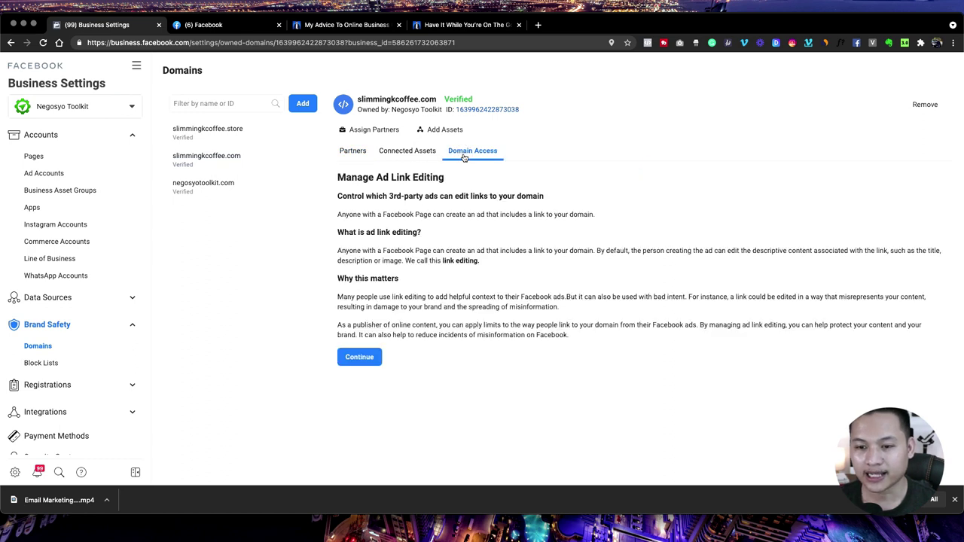
click(425, 155)
click(352, 152)
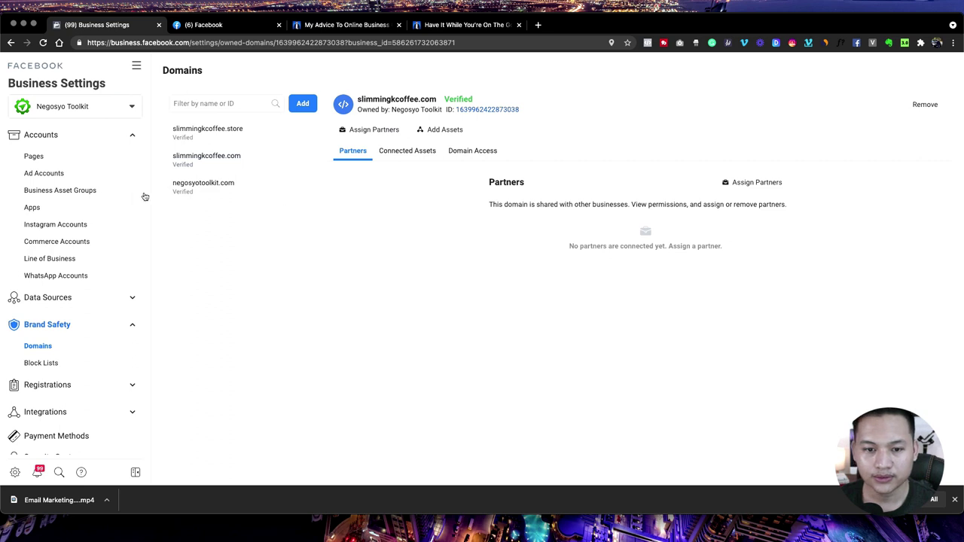
Add lazadaph.com as a new domain of the business.
click(308, 105)
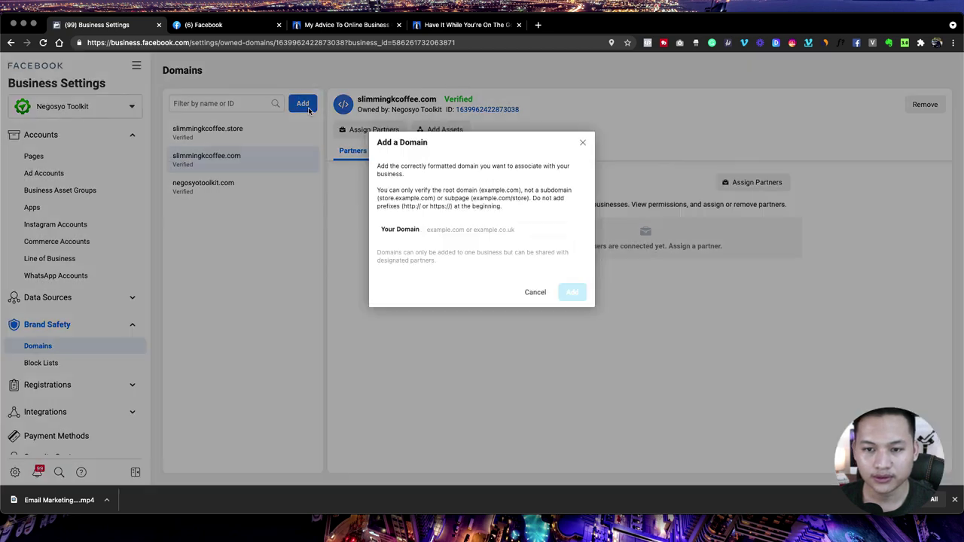
click(457, 230)
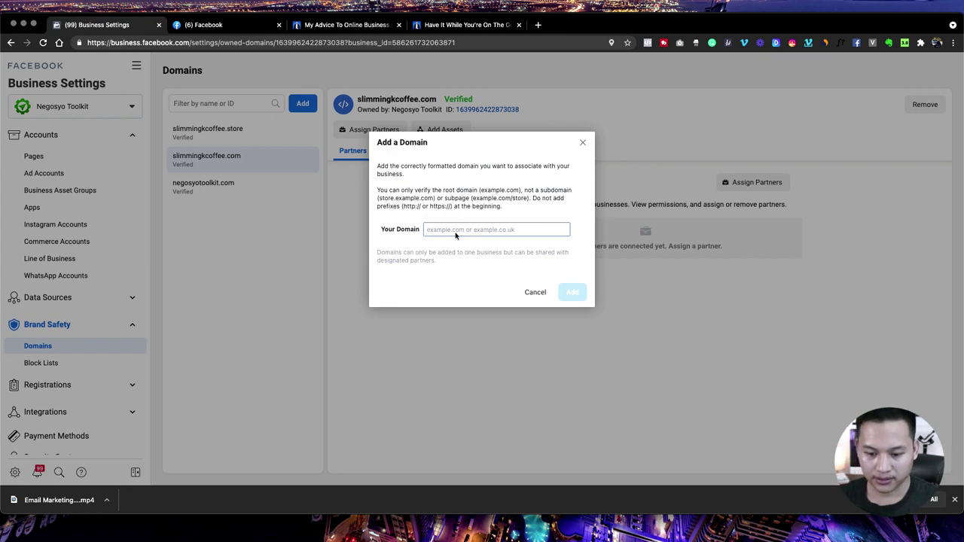
text(jaygr)
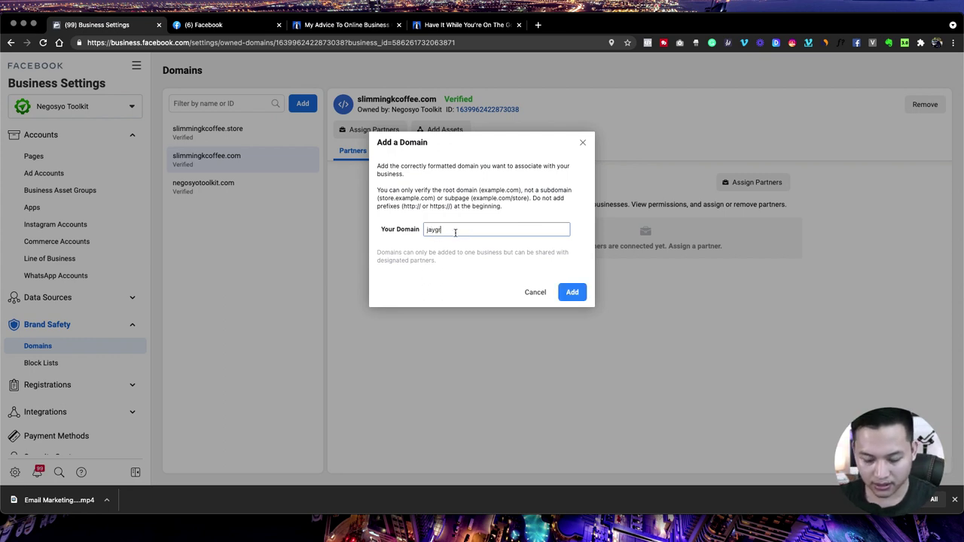
key(BackSpace)
key(BackSpace)
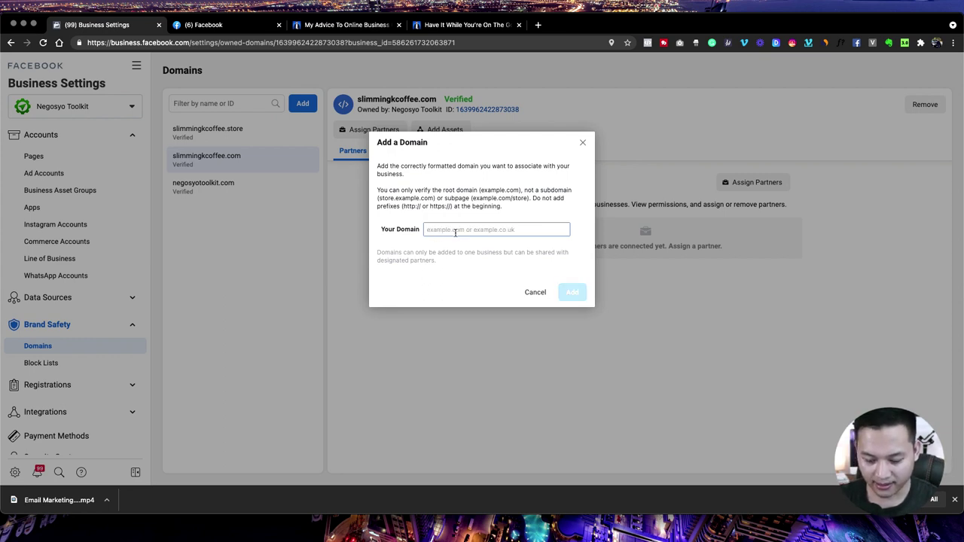
text(lazadaph.com)
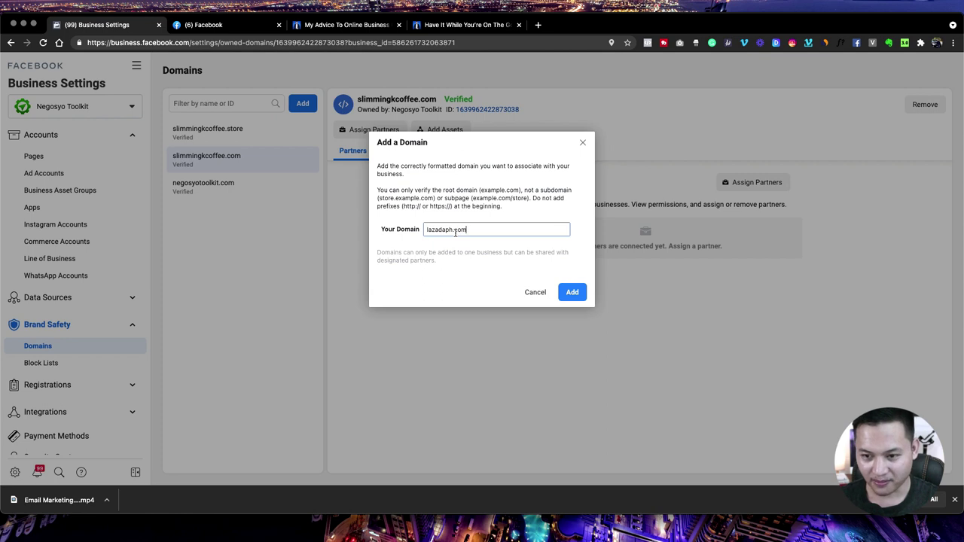
click(572, 294)
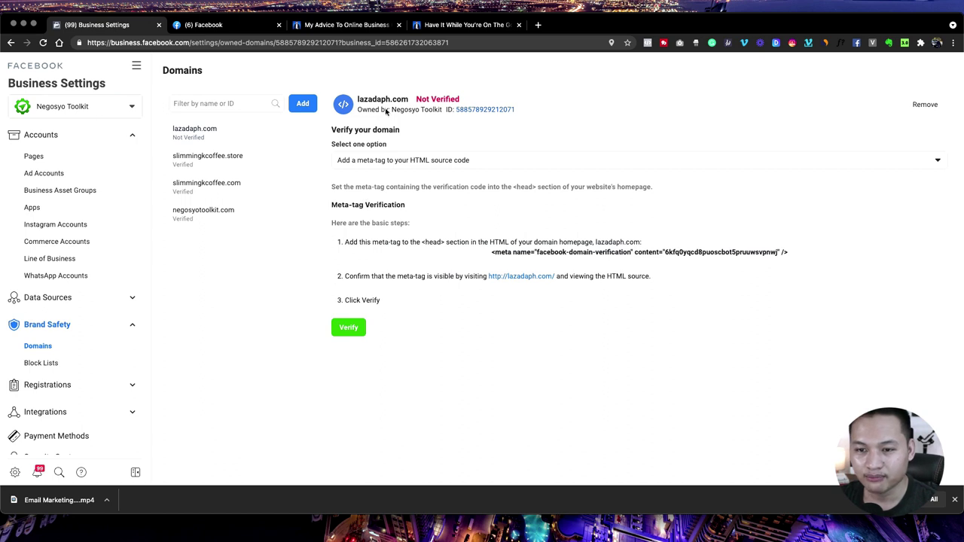
Review the verification methods for lazadaph.com and show the instructions for updating the DNS TXT record with the domain registrar.
click(579, 161)
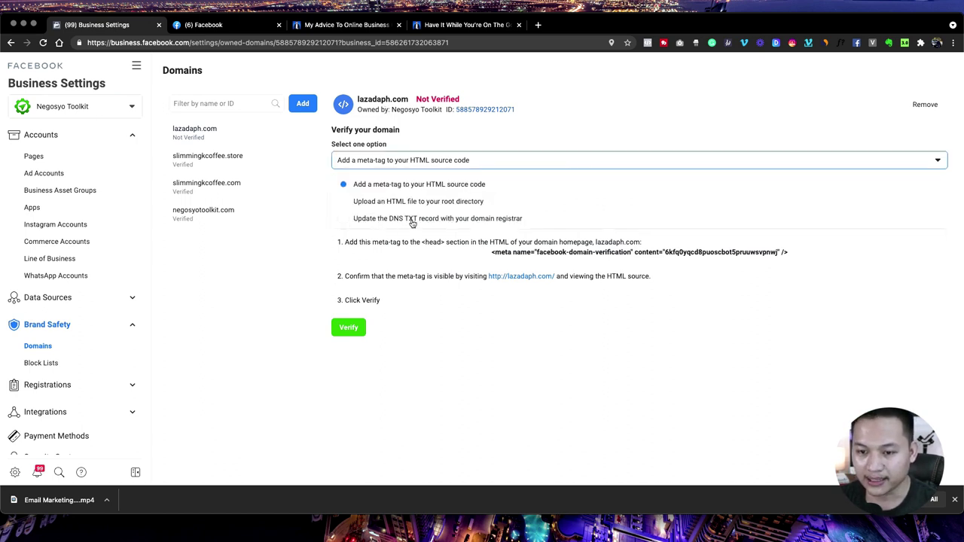
click(581, 91)
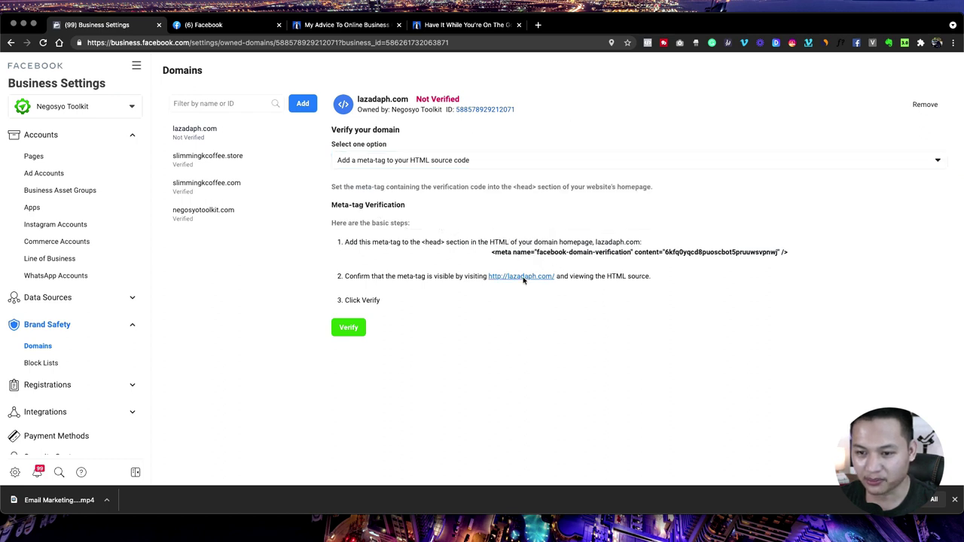
click(423, 162)
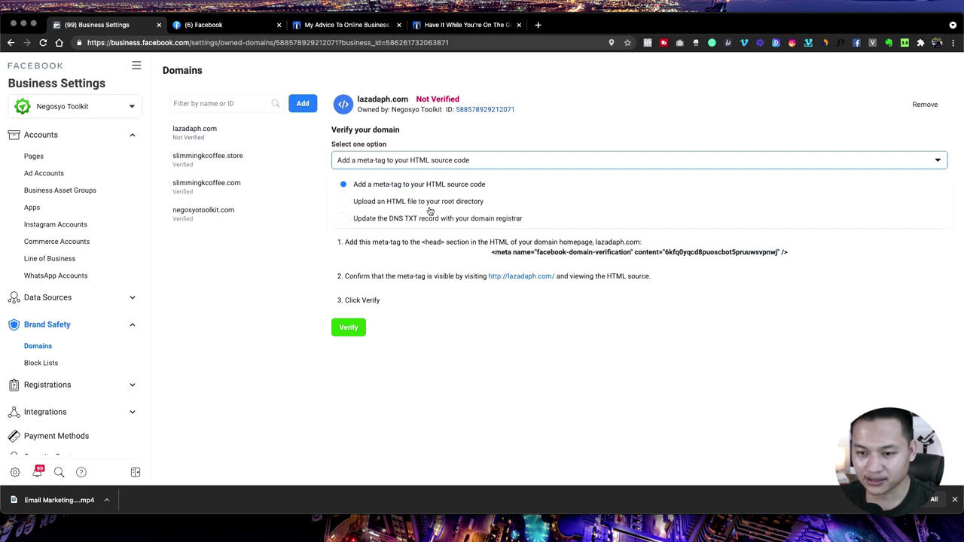
click(351, 220)
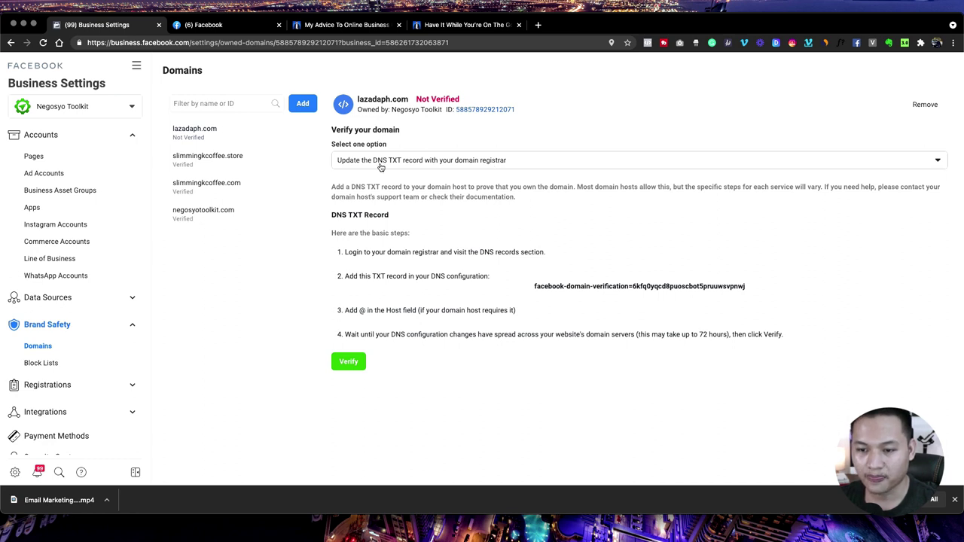
click(576, 289)
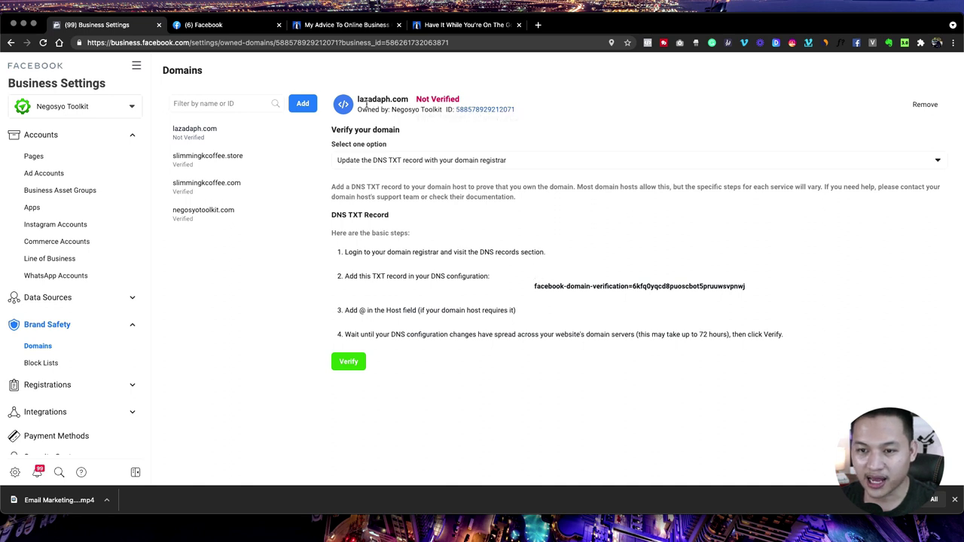
Remove the unverified domain lazadaph.com from the business.
click(924, 106)
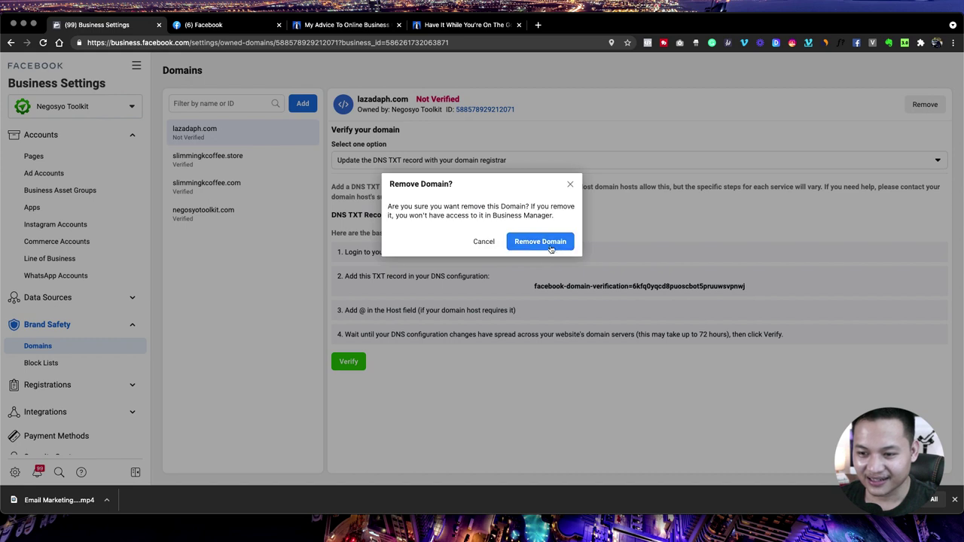
click(549, 242)
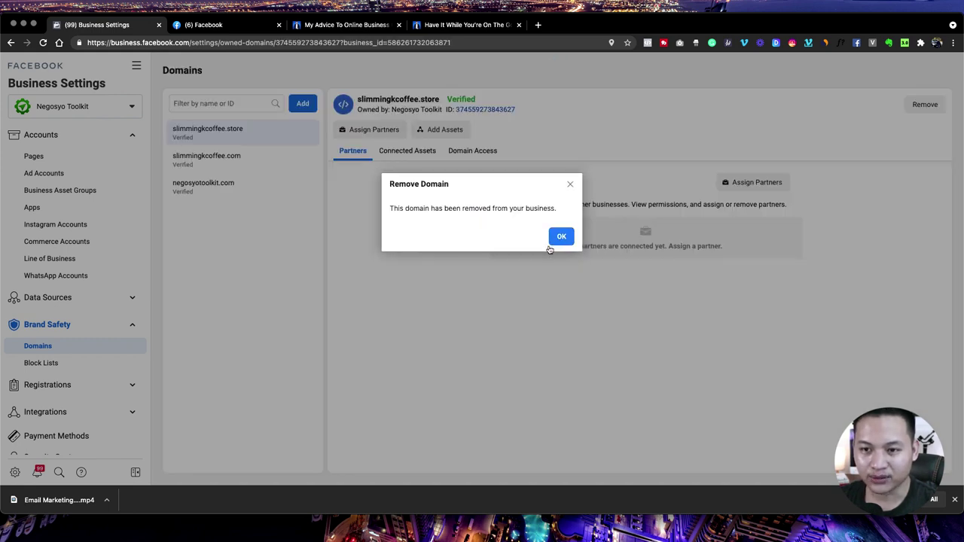
click(561, 238)
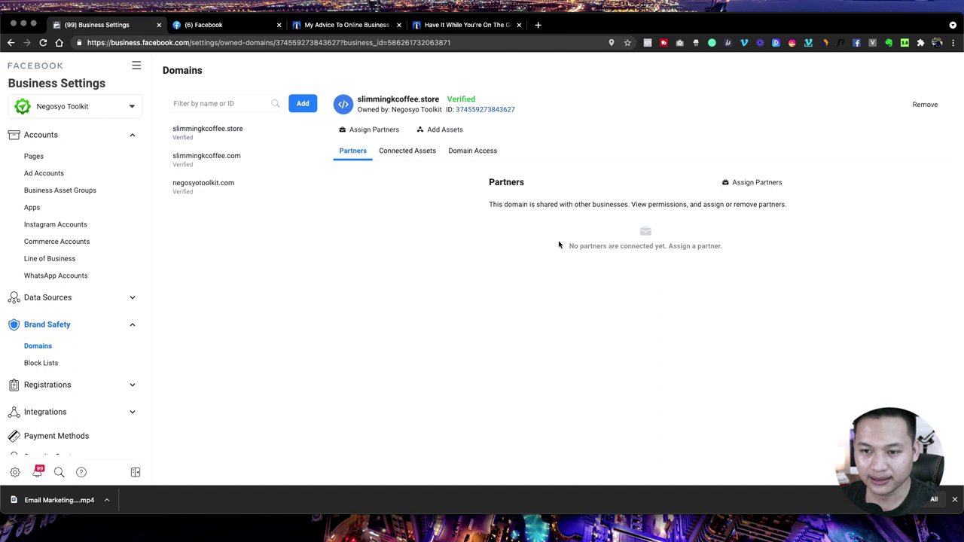
Try to add the owner's personal-name coaching .com domain to the business, and close the Add a Domain form.
click(304, 104)
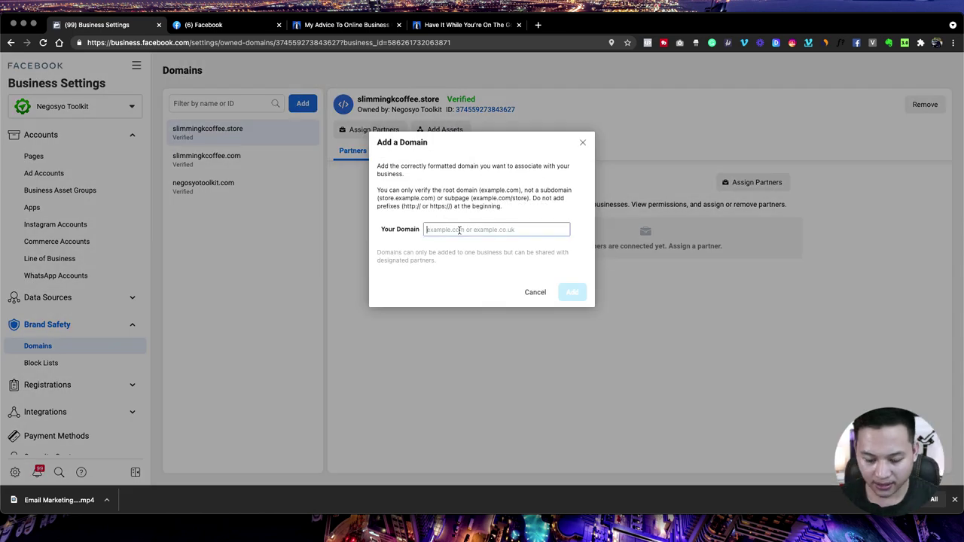
text(iv)
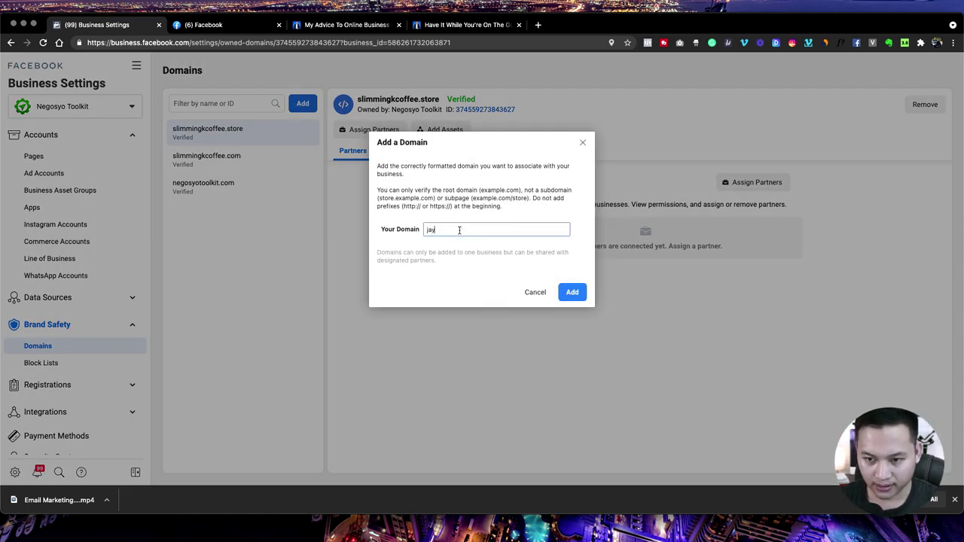
text(ygregorio)
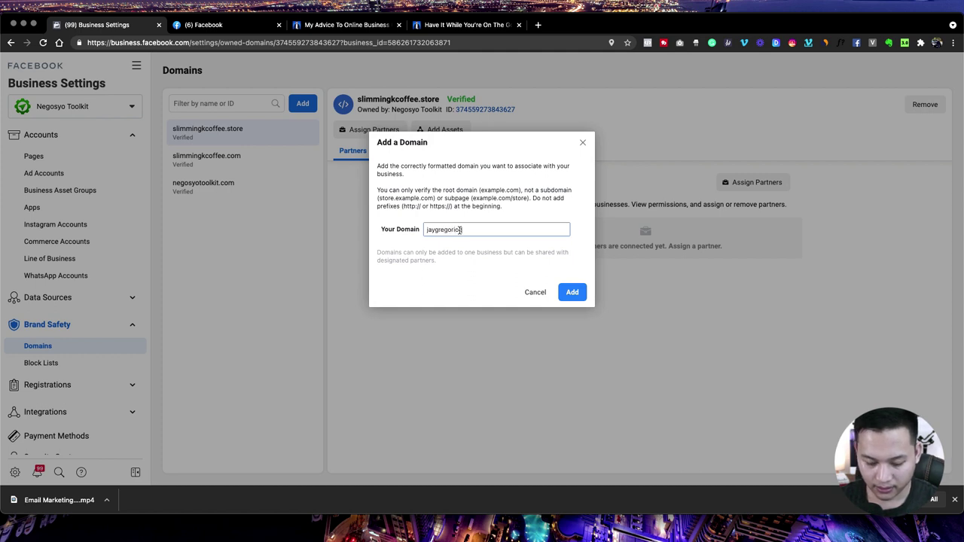
text(coaching.com)
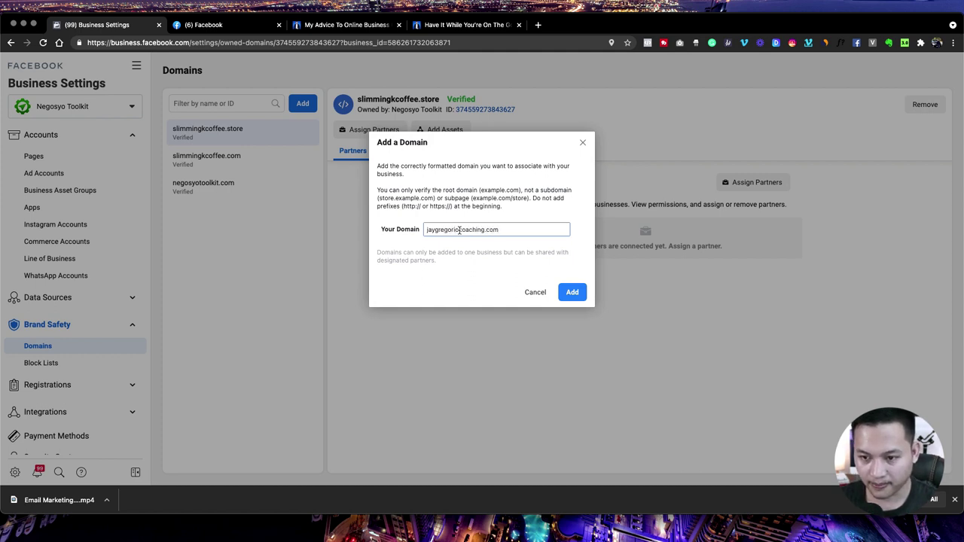
click(582, 298)
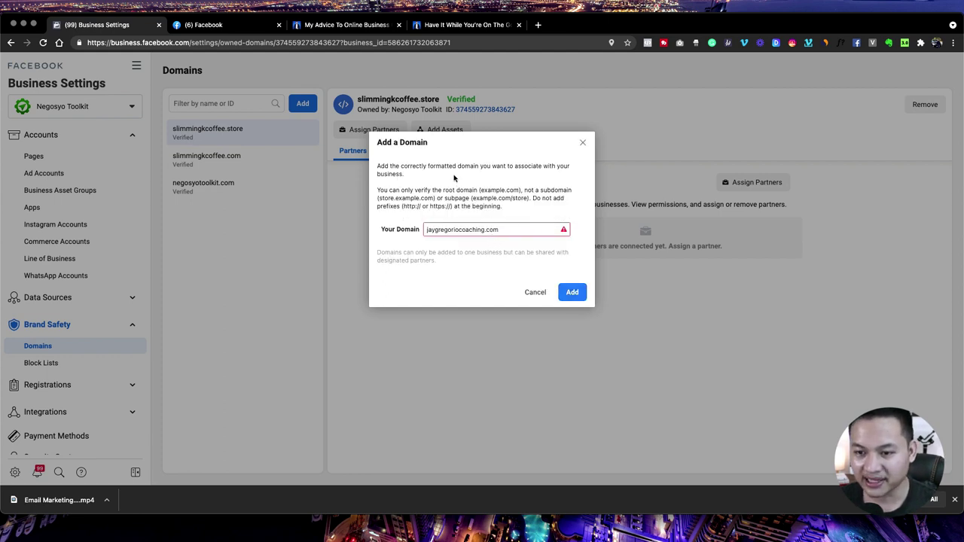
mouse_move(471, 234)
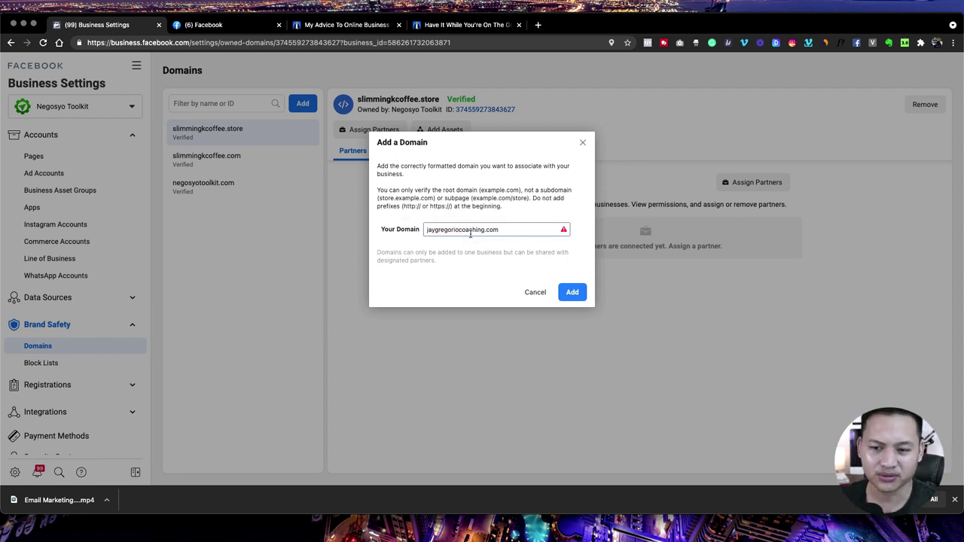
click(517, 229)
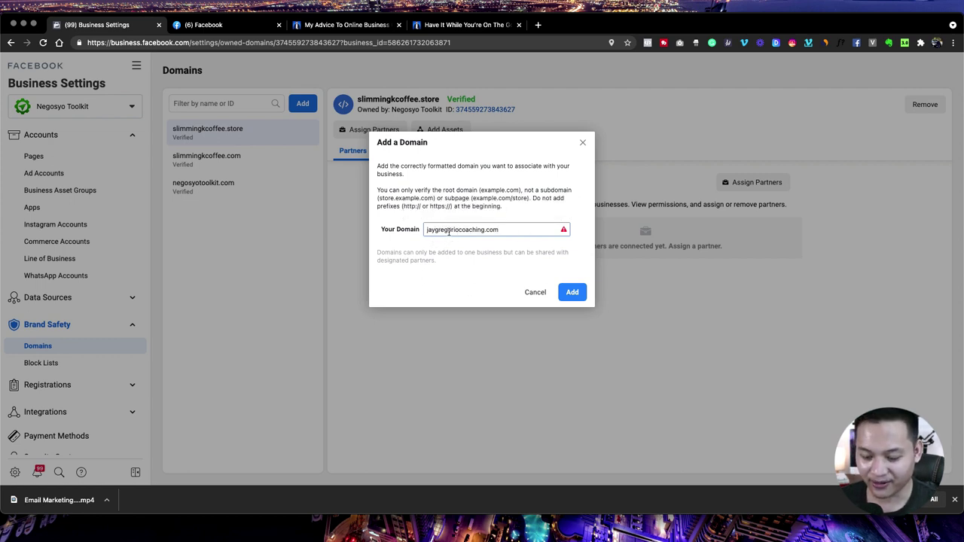
key(super+a)
key(BackSpace)
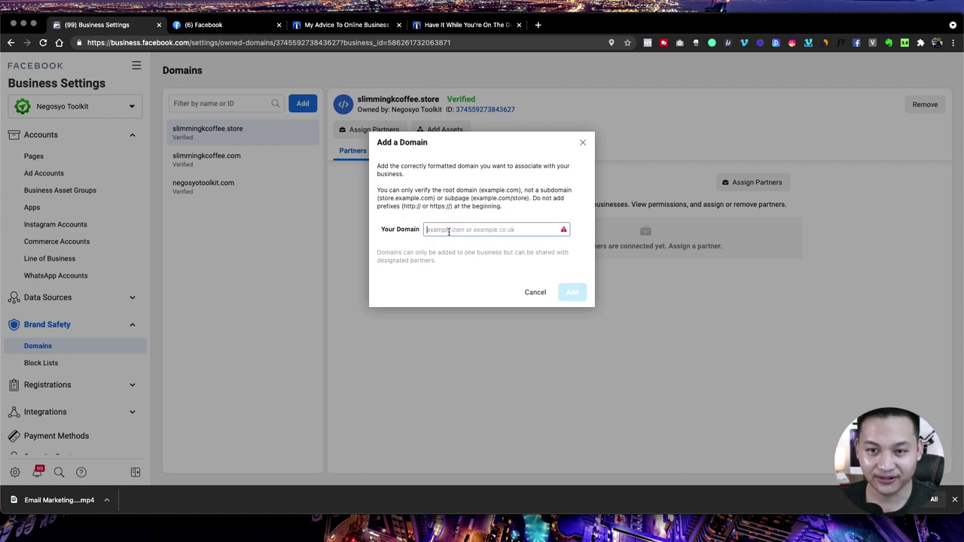
click(585, 145)
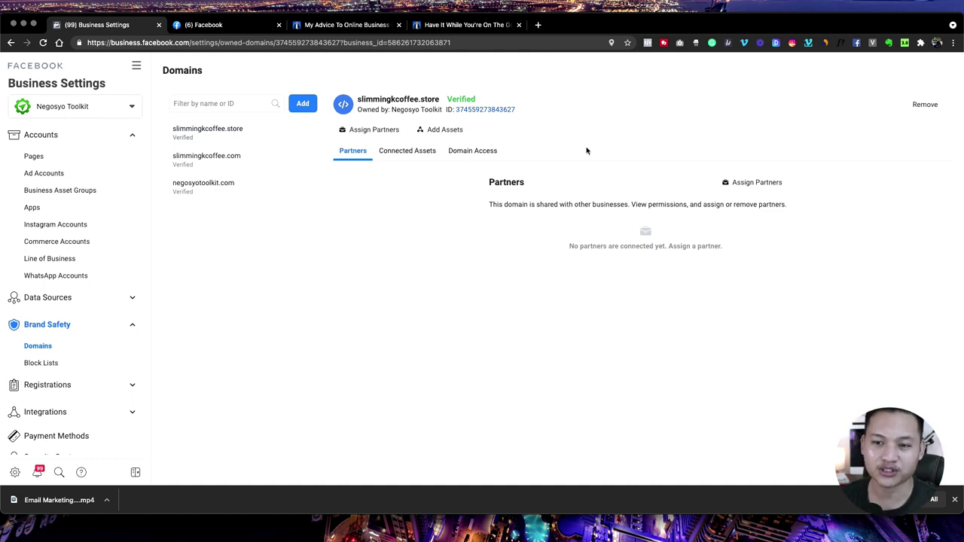
Switch Ads Manager to the personal ad account and show the ad sets of the Slimming K Coffee (Conversion) campaign.
mouse_move(457, 101)
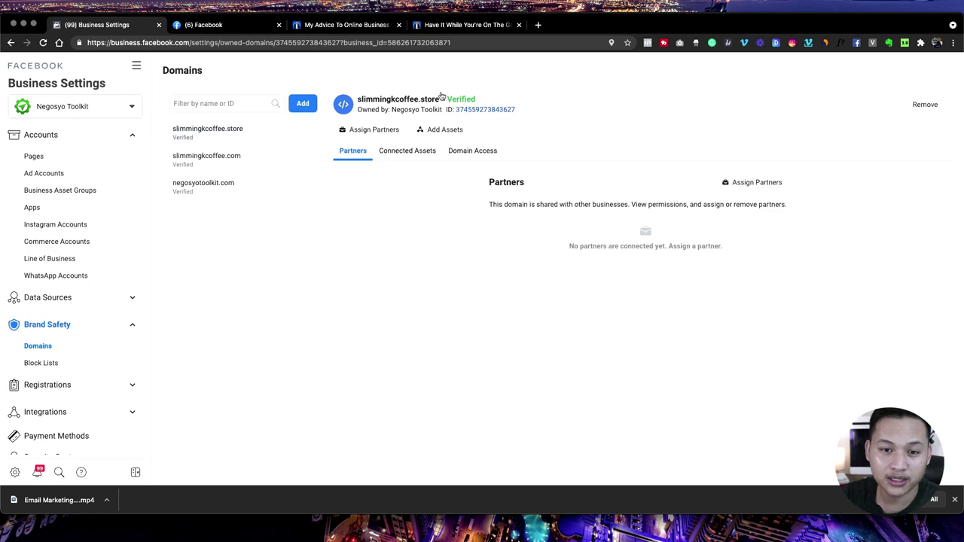
click(136, 68)
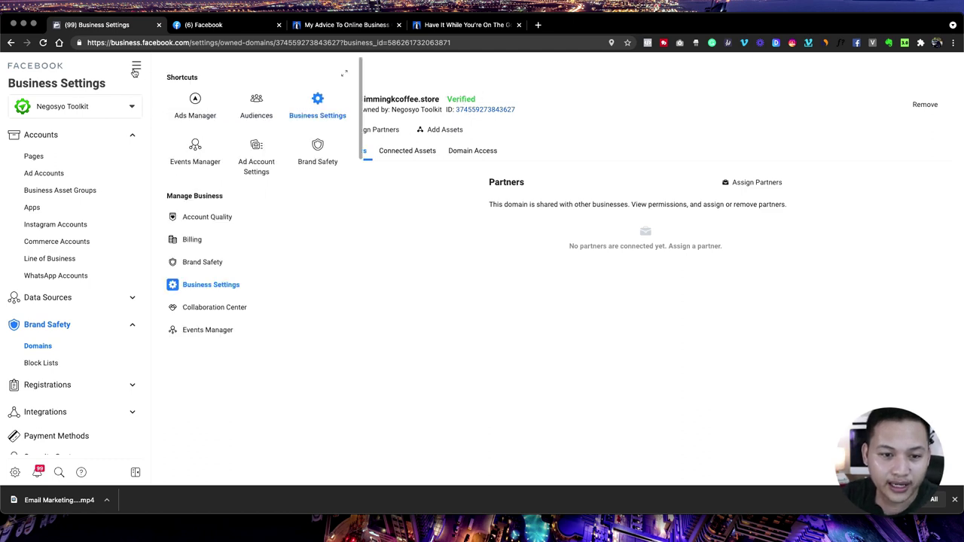
click(199, 103)
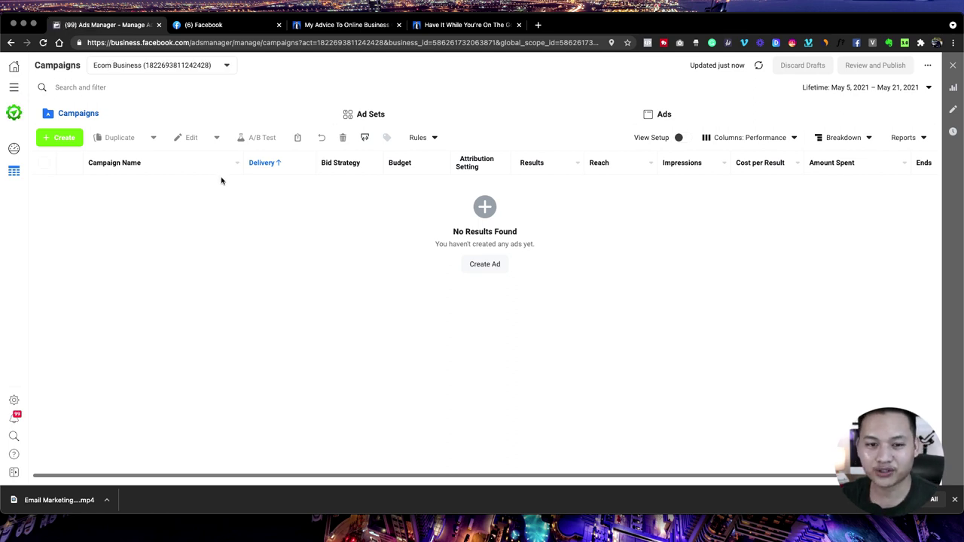
click(215, 70)
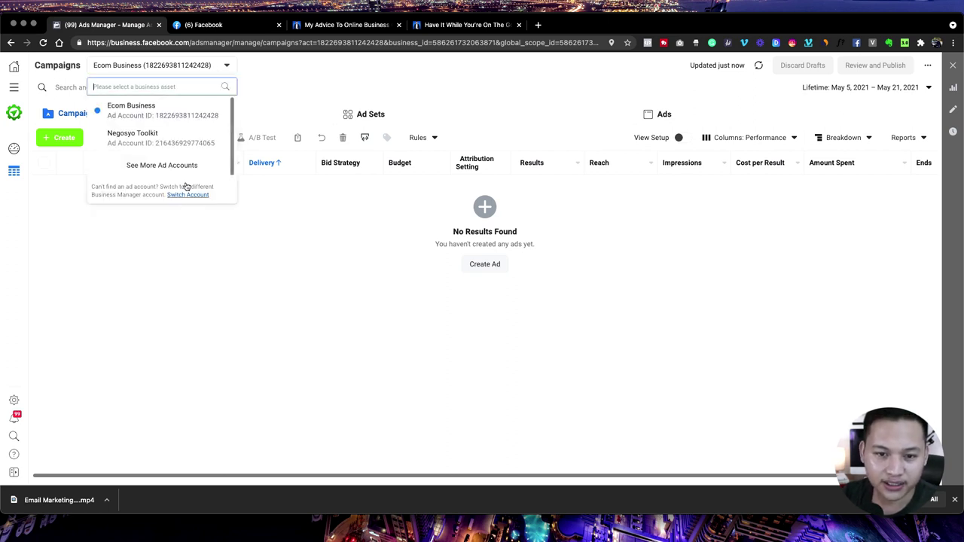
click(172, 164)
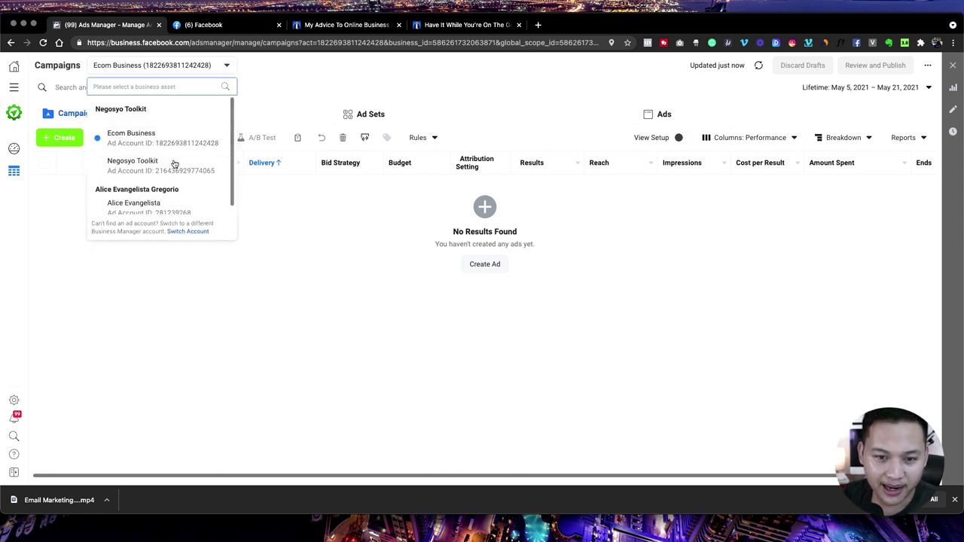
click(171, 207)
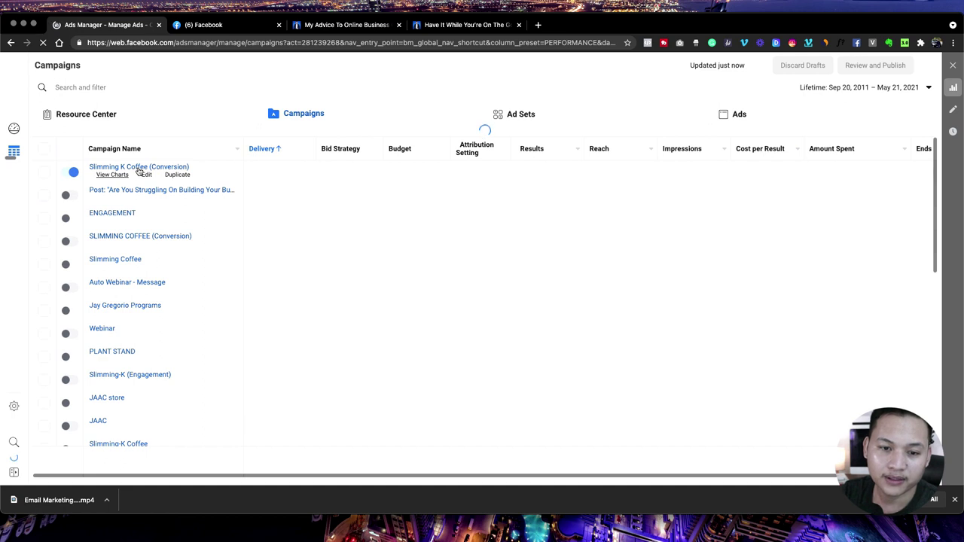
click(140, 171)
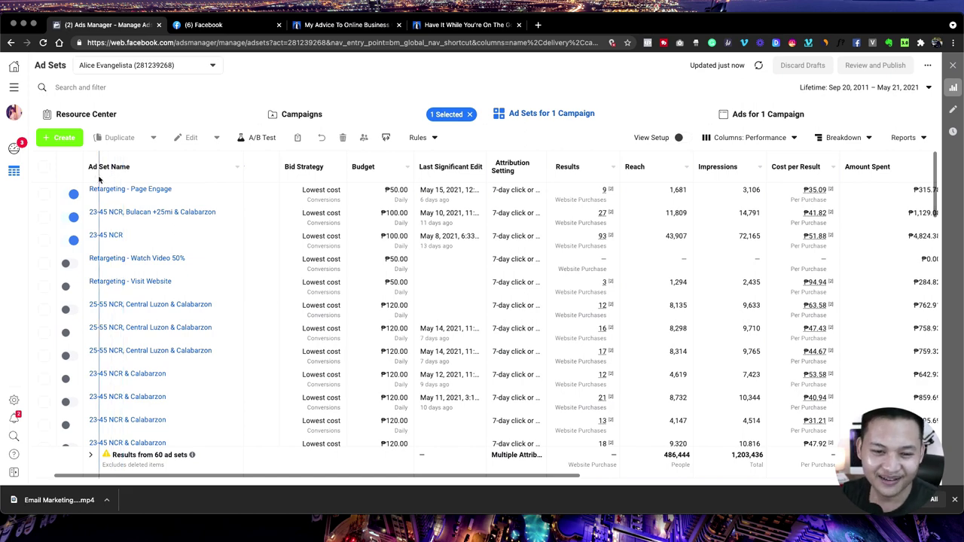
Narrow the Attribution Setting and Ad Set Name columns of the ad set table to fit more result columns.
drag(98, 176, 99, 180)
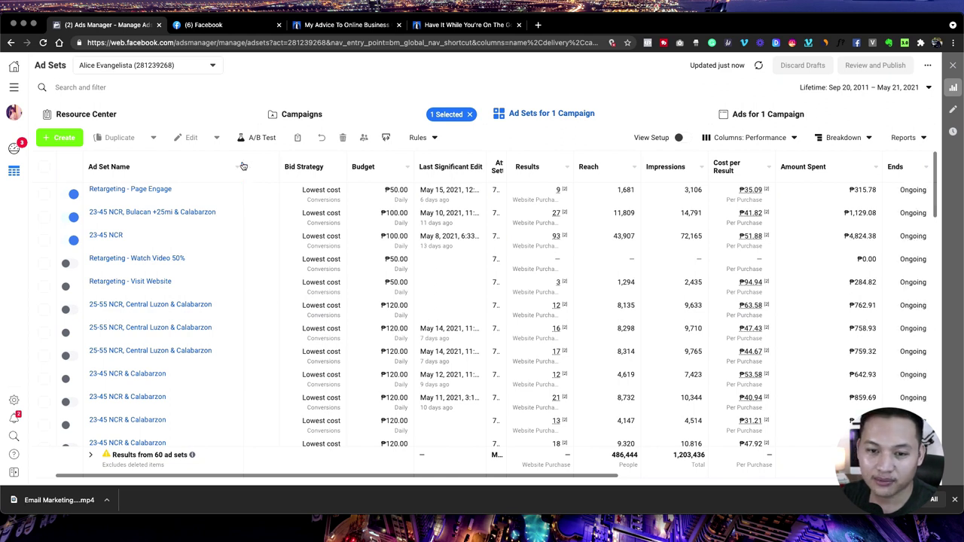
drag(242, 166, 324, 169)
drag(246, 138, 187, 170)
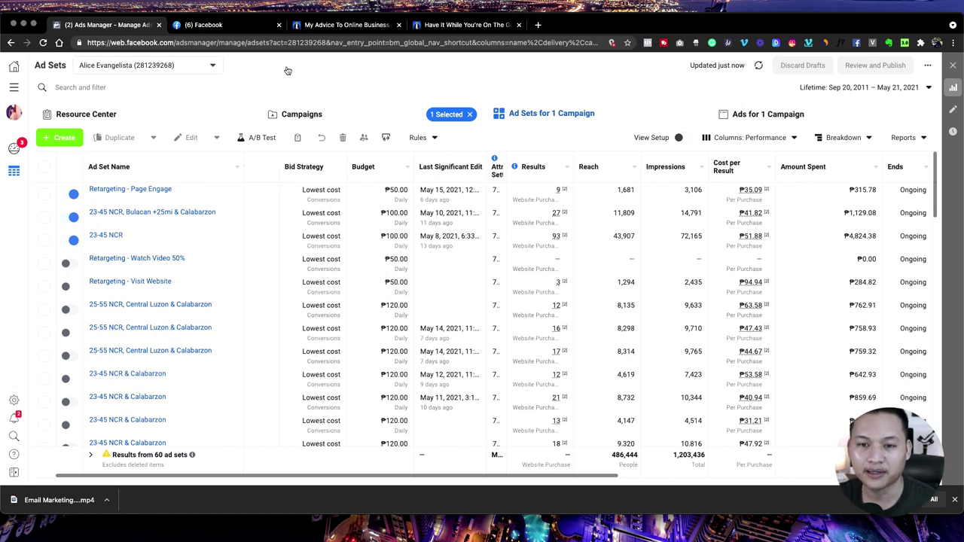
scroll(260, 323, down, 1)
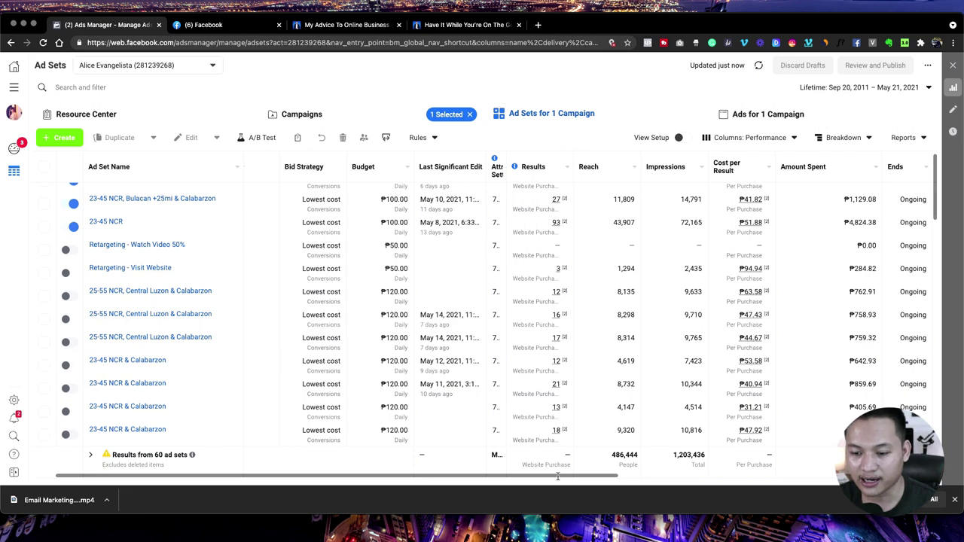
drag(573, 477, 642, 475)
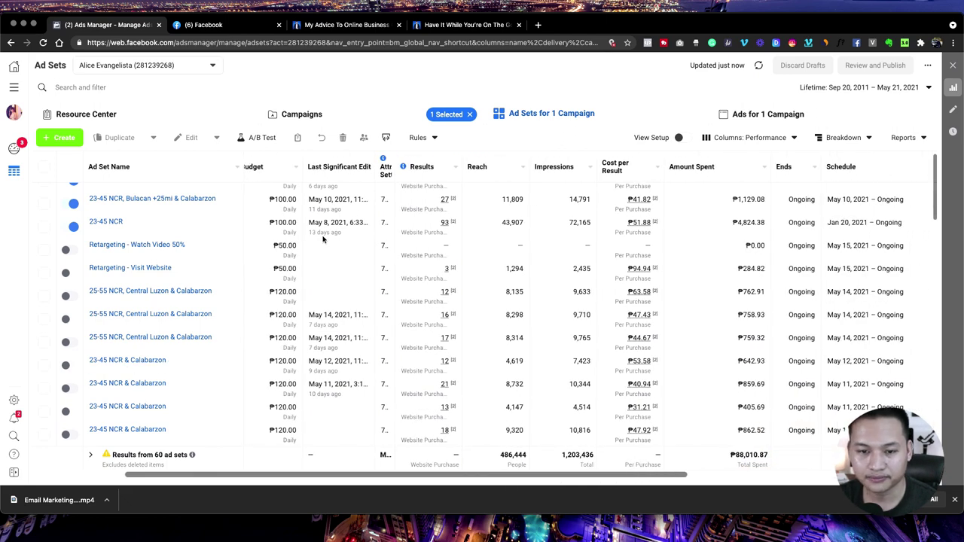
drag(241, 184, 159, 188)
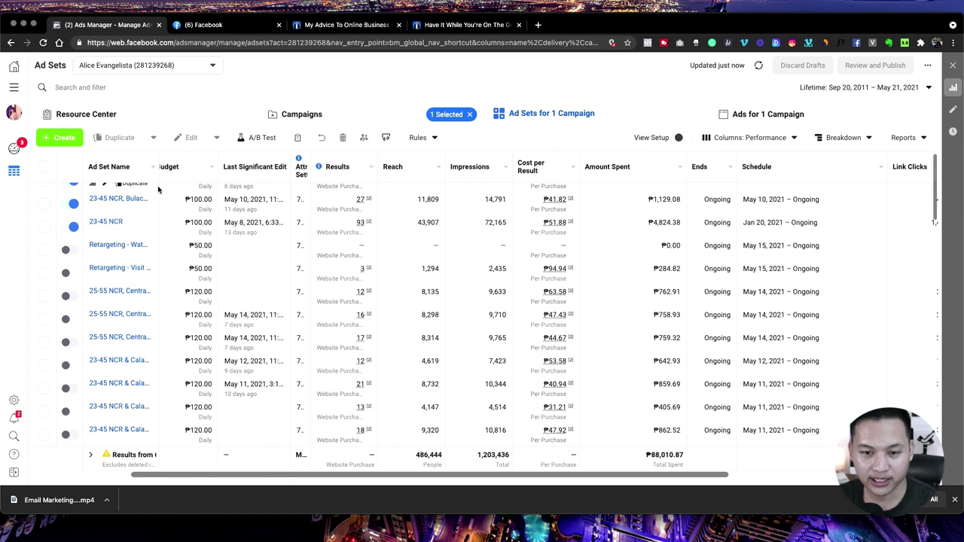
Examine the ad sets' results, cost per result, amount spent and website purchase figures.
scroll(454, 285, up, 1)
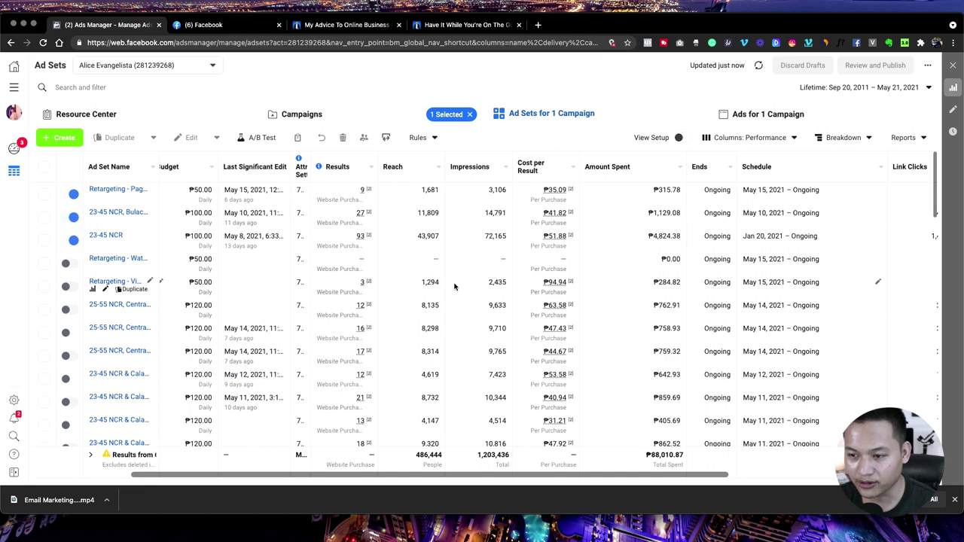
scroll(454, 286, down, 1)
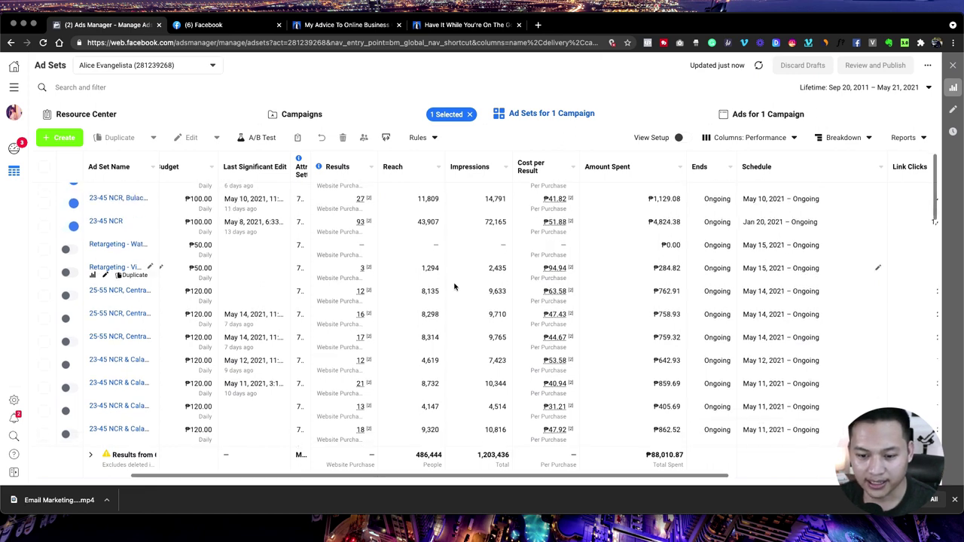
scroll(433, 278, up, 1)
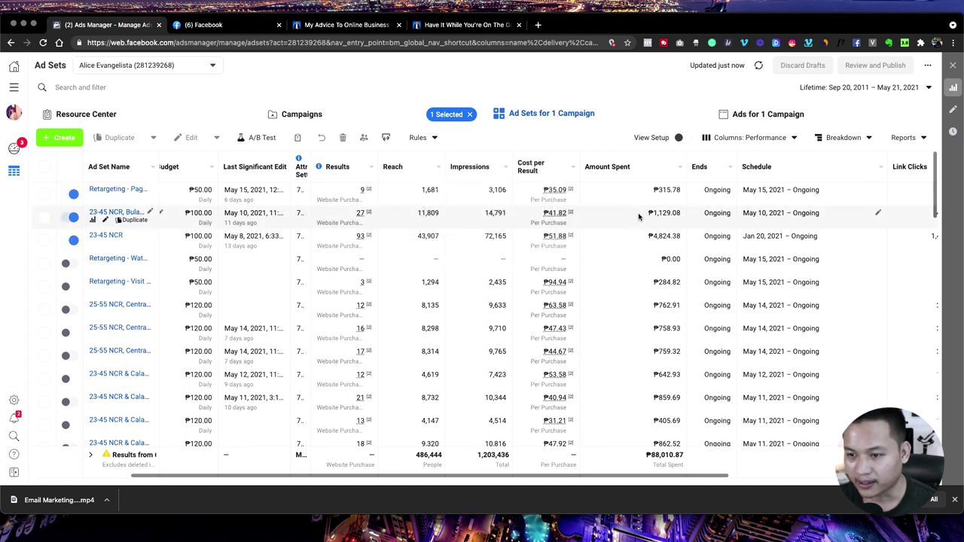
mouse_move(552, 216)
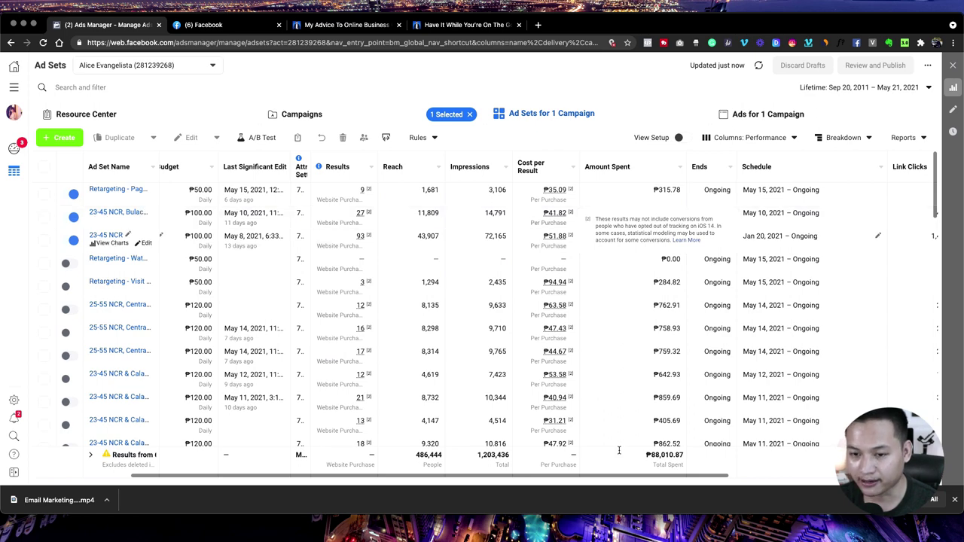
scroll(671, 482, down, 1)
scroll(647, 433, down, 1)
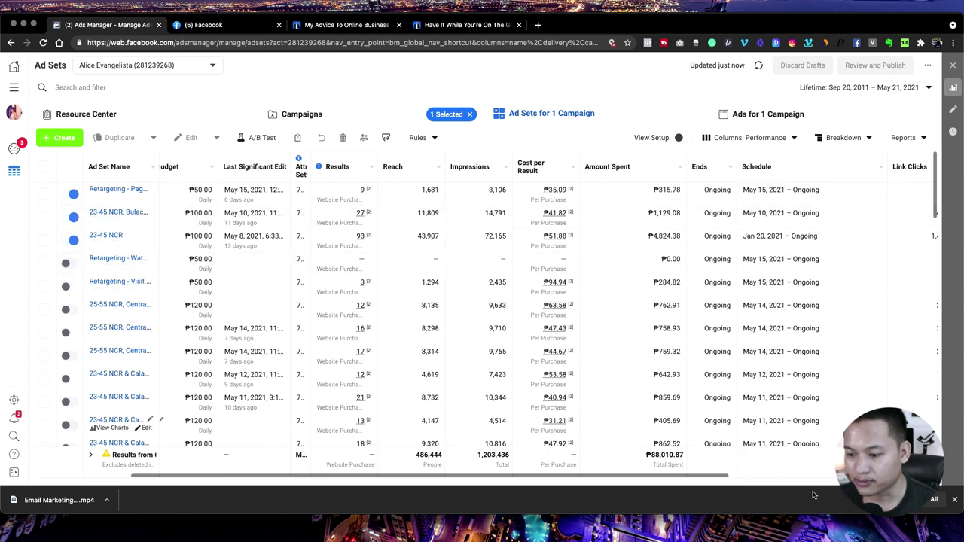
scroll(680, 224, right, 8)
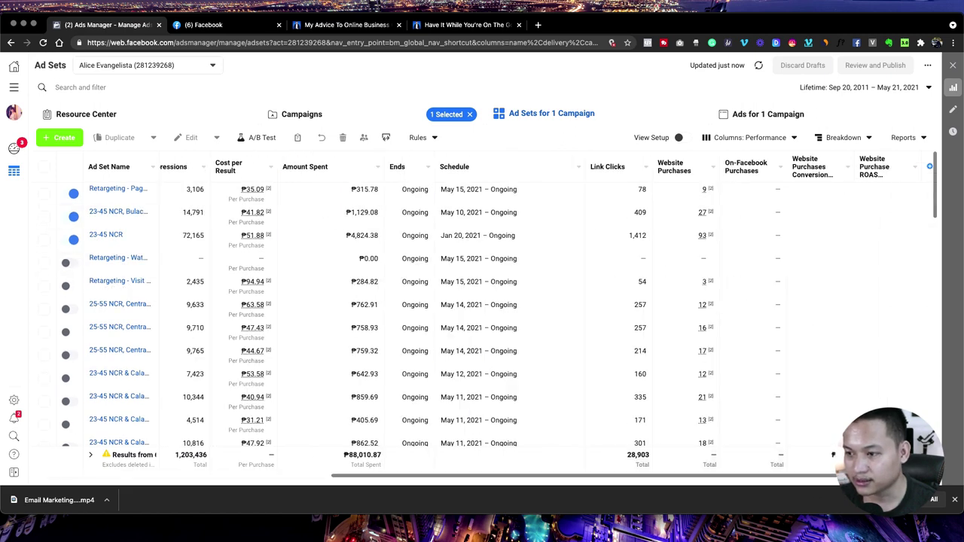
Apply the CONVERSION column preset to the ad set table and narrow the Ad Set Name column.
click(850, 138)
click(847, 138)
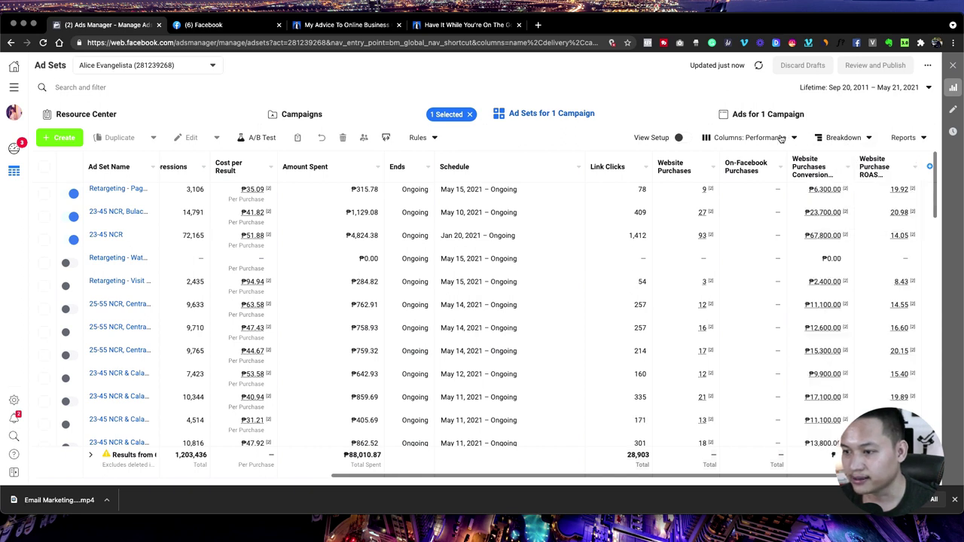
click(781, 138)
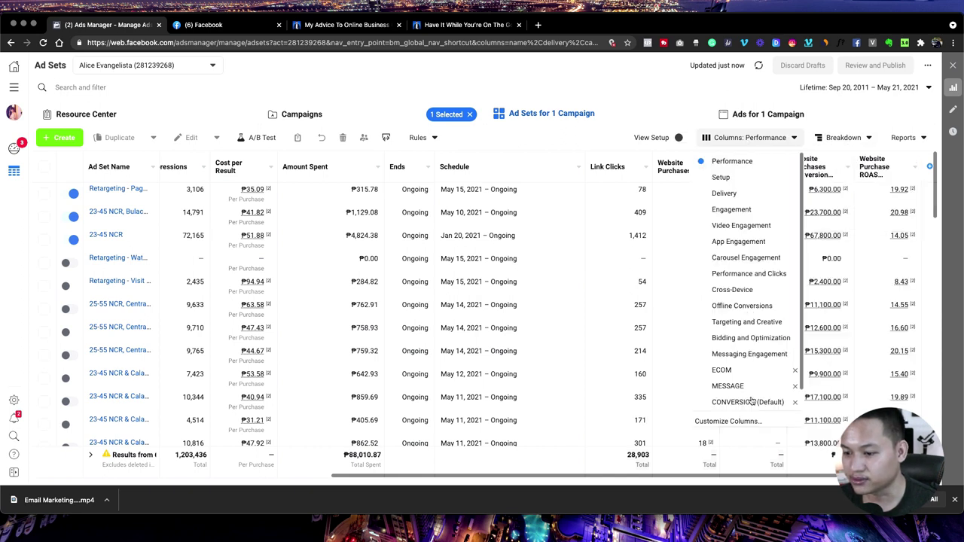
click(753, 405)
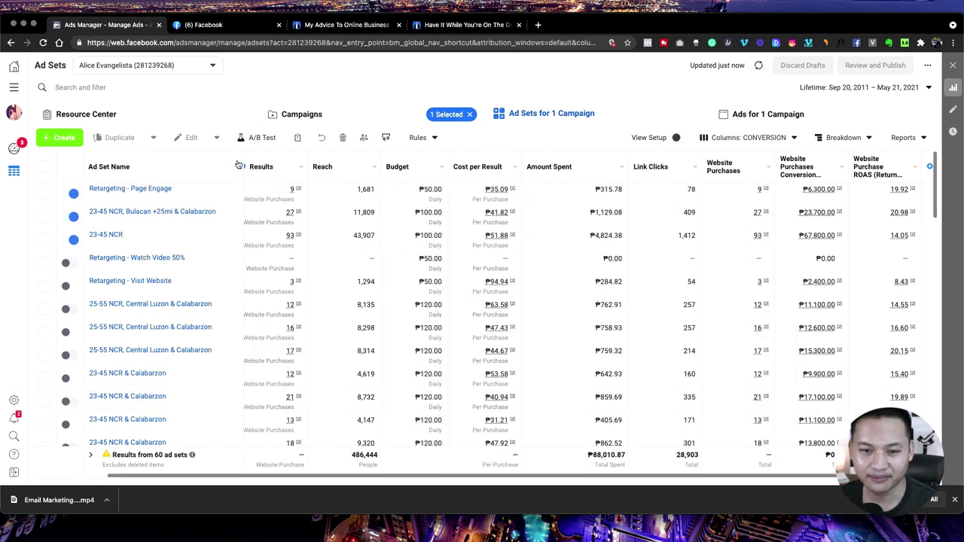
drag(244, 166, 143, 165)
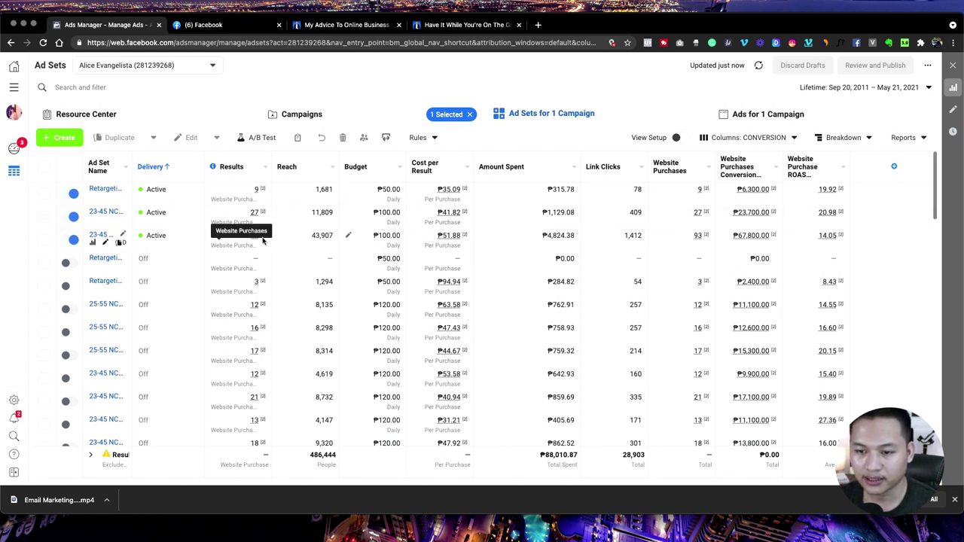
mouse_move(260, 236)
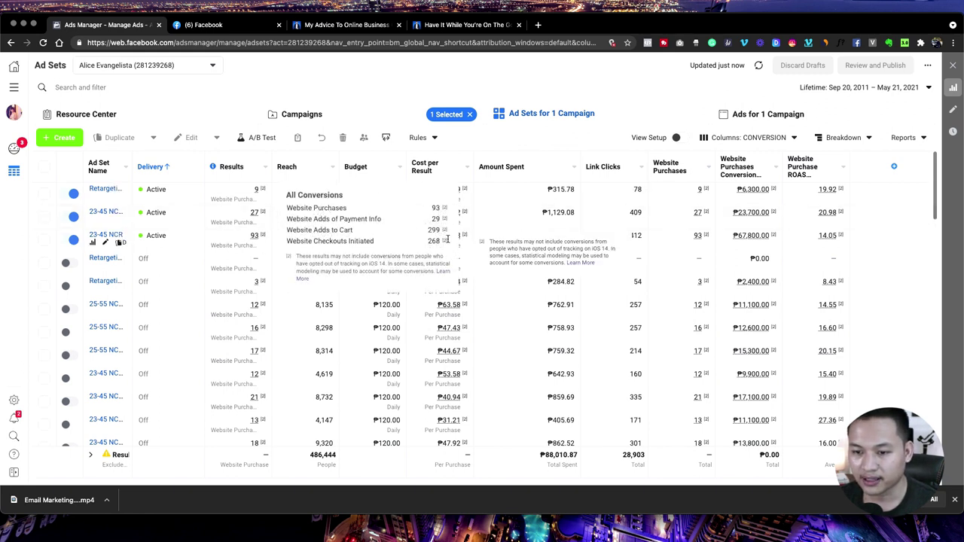
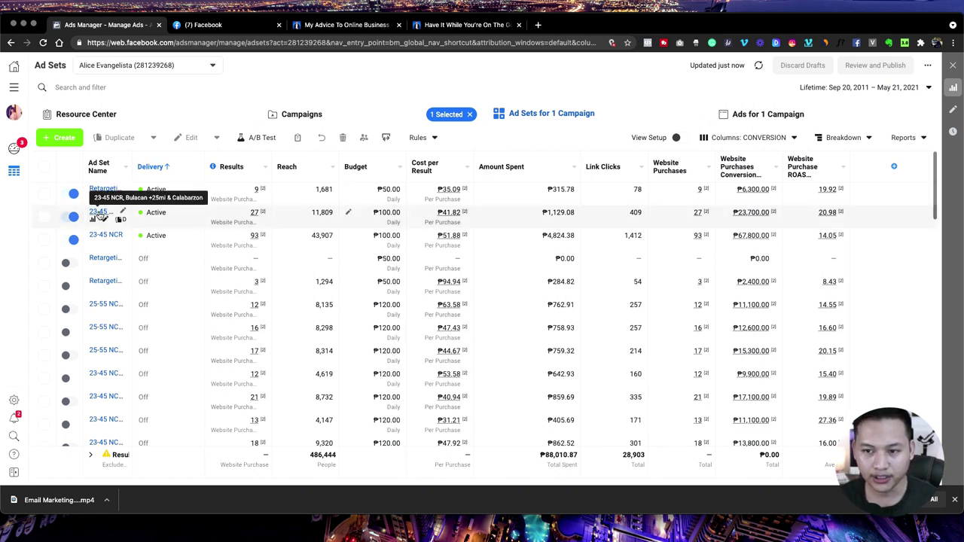
Open Ad#2 of the ad set 23-45 NCR, Bulacan +25mi & Calabarzon in the editor to view its preview.
click(101, 214)
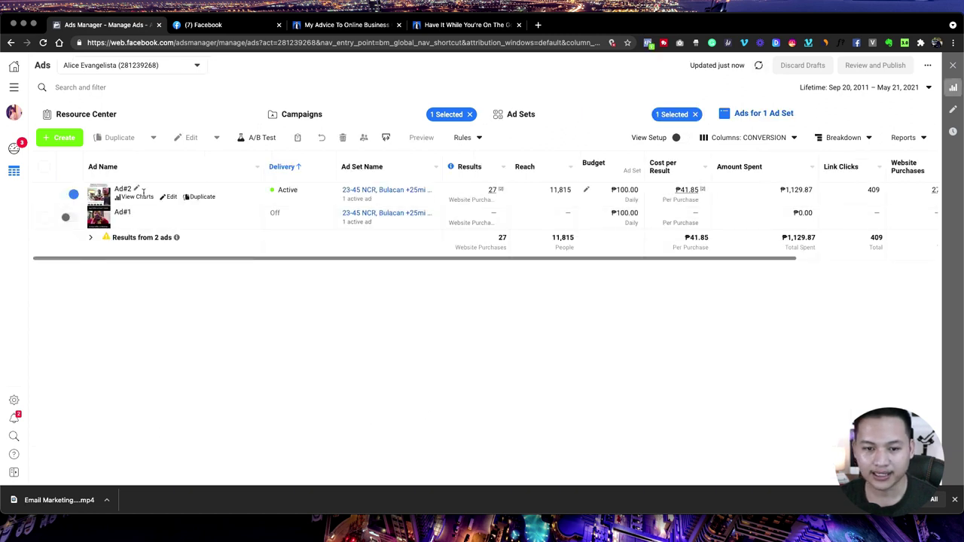
click(171, 196)
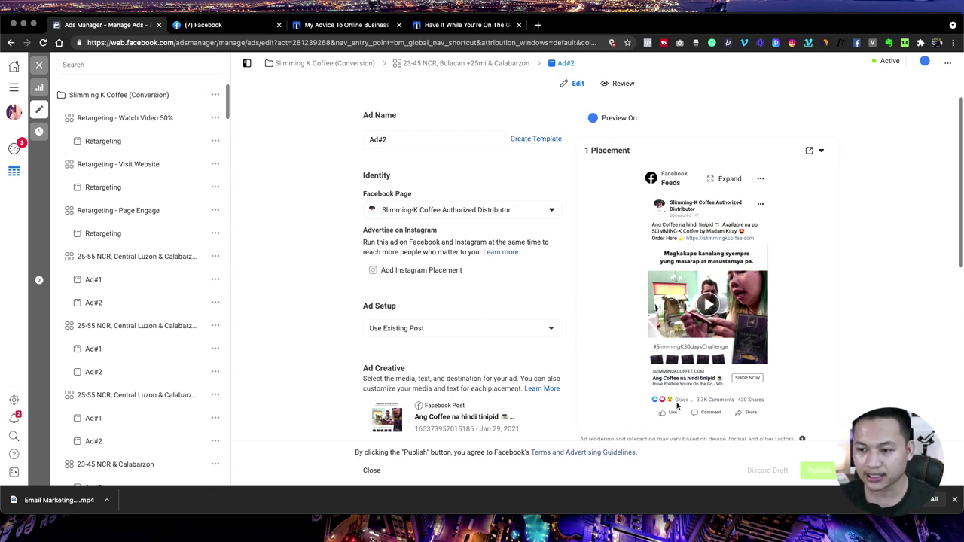
Switch to the slimmingkcoffee.com landing page and examine its headline and order form.
click(473, 25)
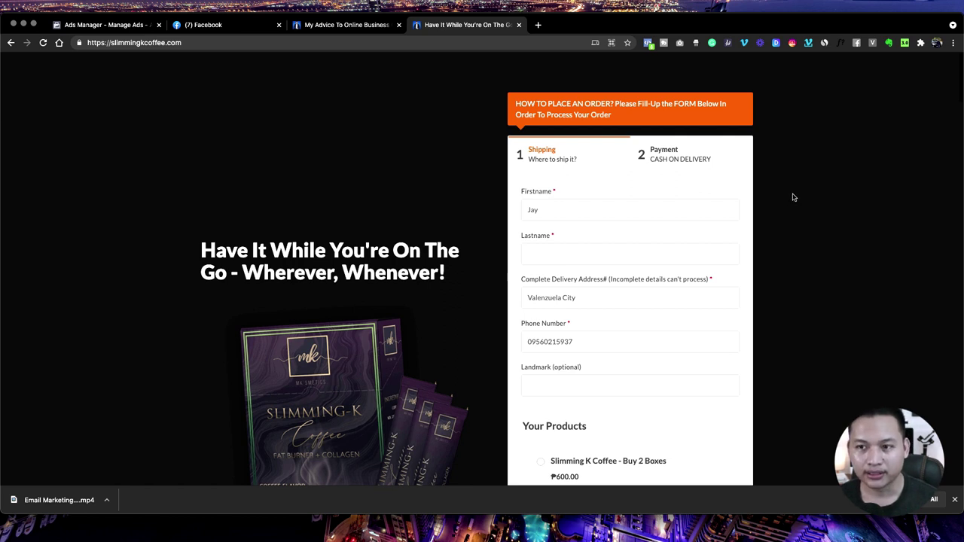
scroll(792, 194, down, 1)
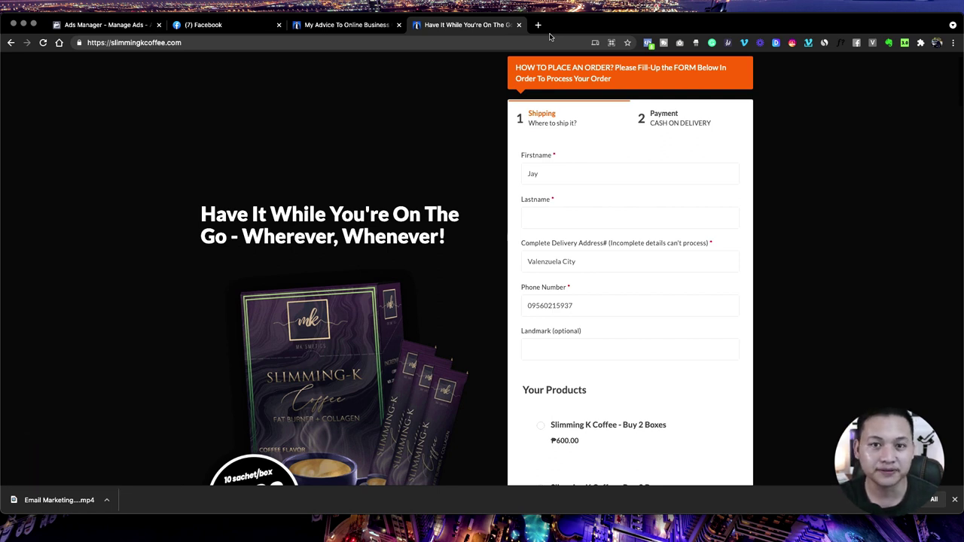
scroll(435, 121, up, 1)
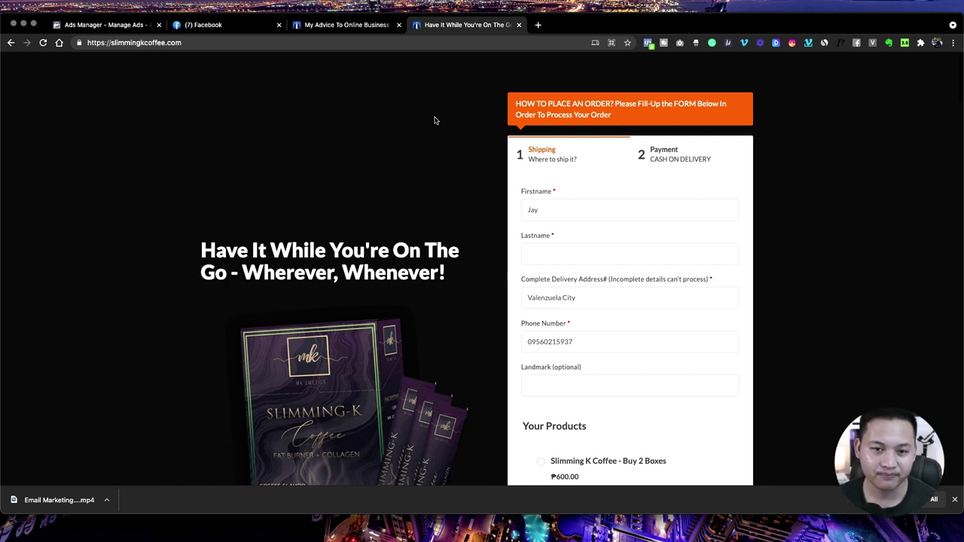
scroll(446, 136, down, 1)
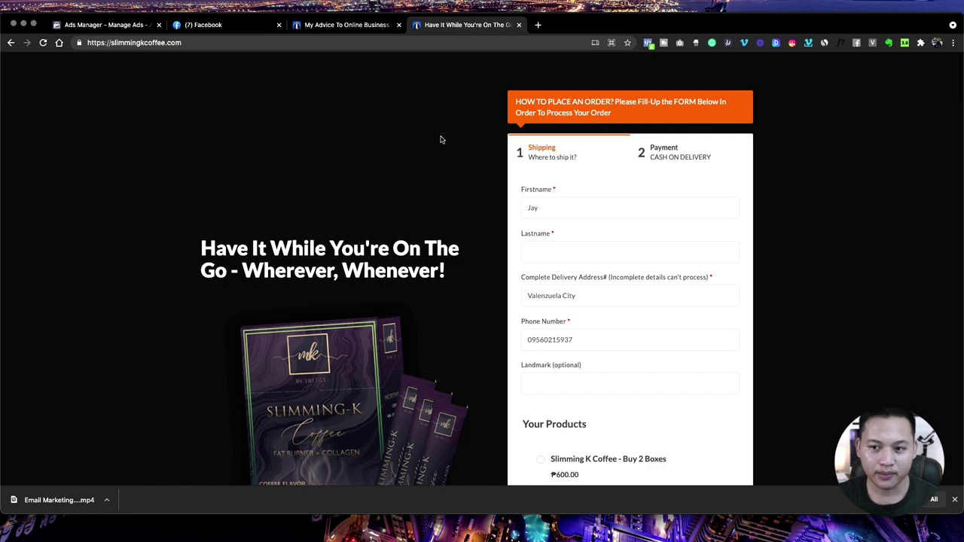
scroll(439, 140, down, 3)
scroll(440, 147, up, 3)
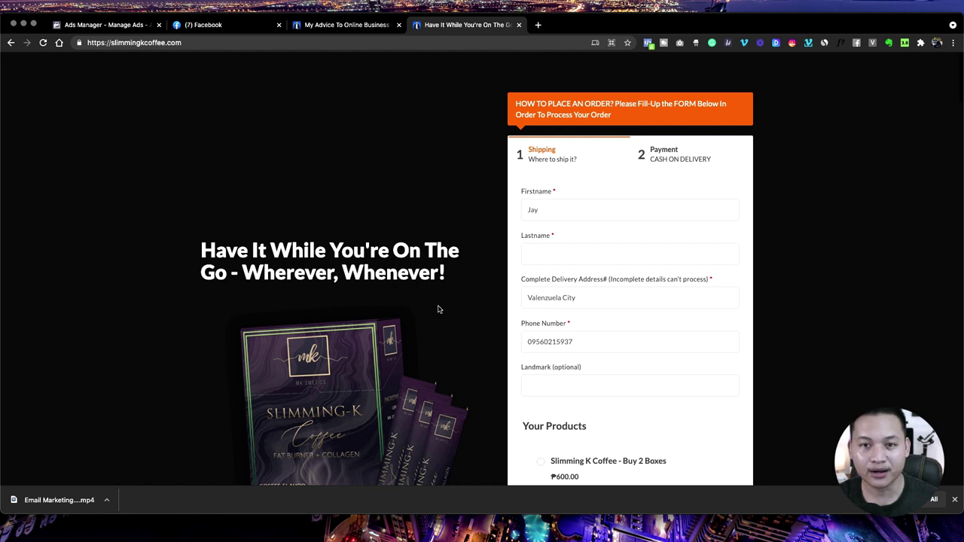
scroll(441, 309, down, 1)
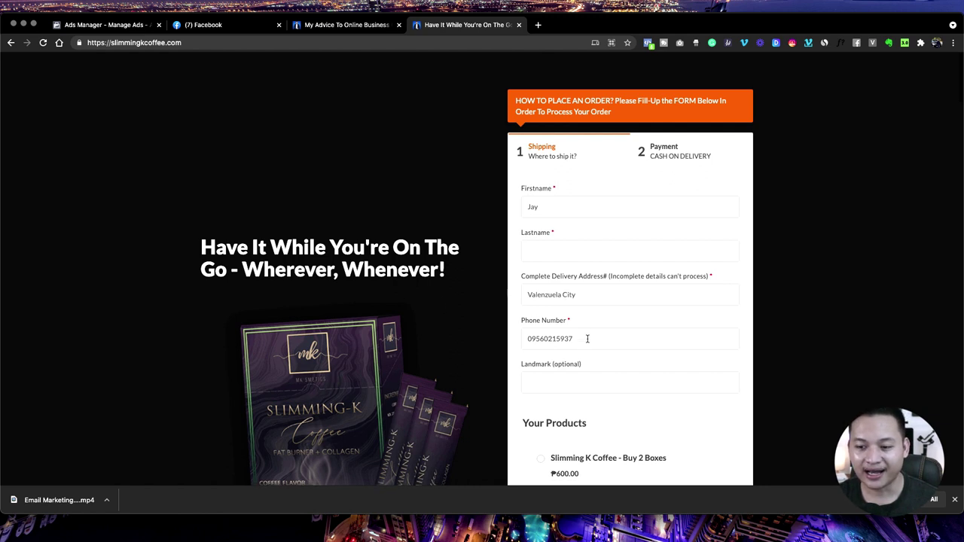
Clear the existing entries from the phone number and complete delivery address fields of the order form.
click(583, 341)
key(super+a)
key(BackSpace)
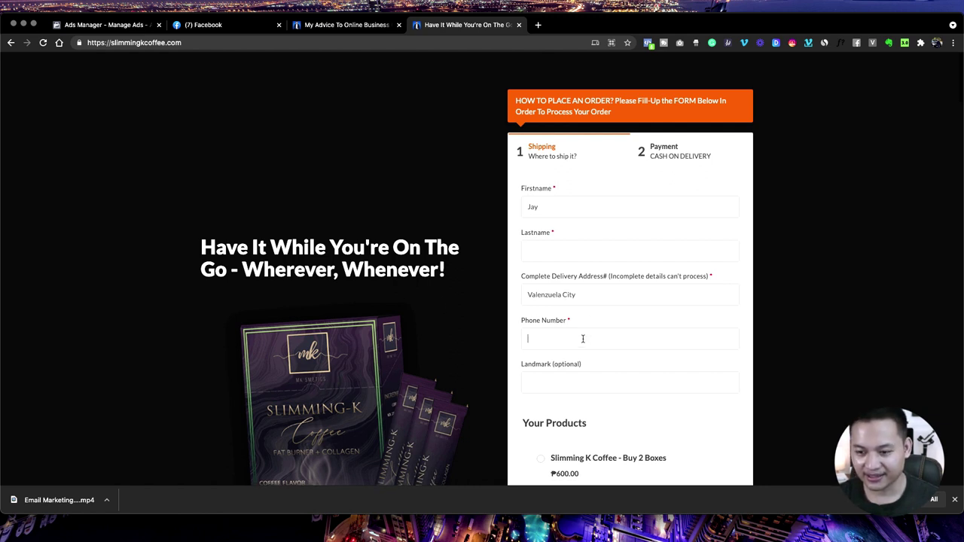
click(598, 287)
key(super+a)
key(BackSpace)
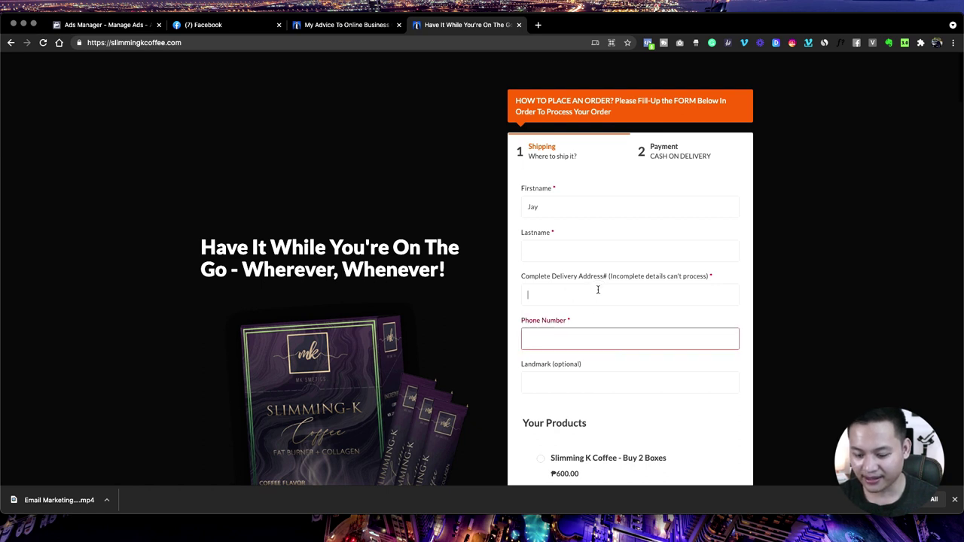
Replace the first name in the order form with the sample customer's and enter the customer's last name.
click(563, 205)
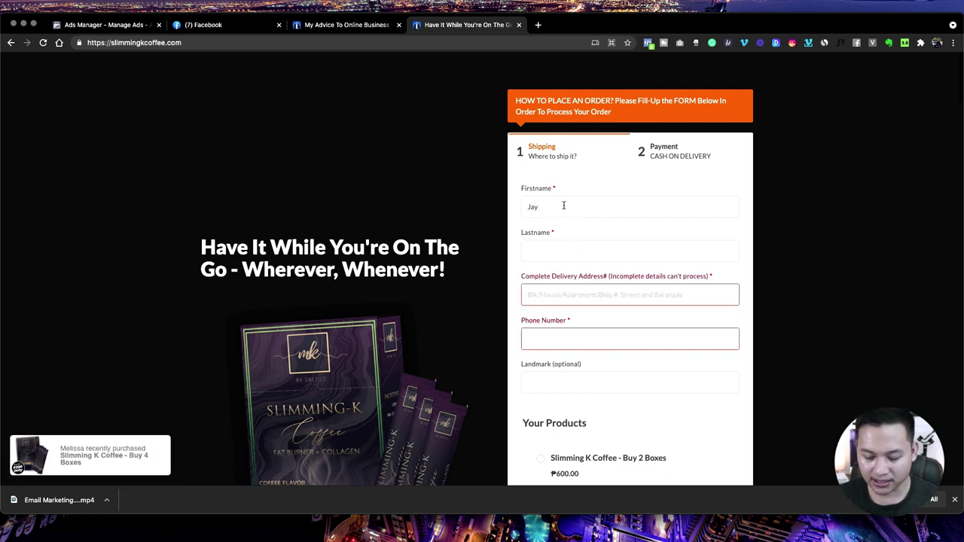
key(super+a)
key(BackSpace)
text(Juan)
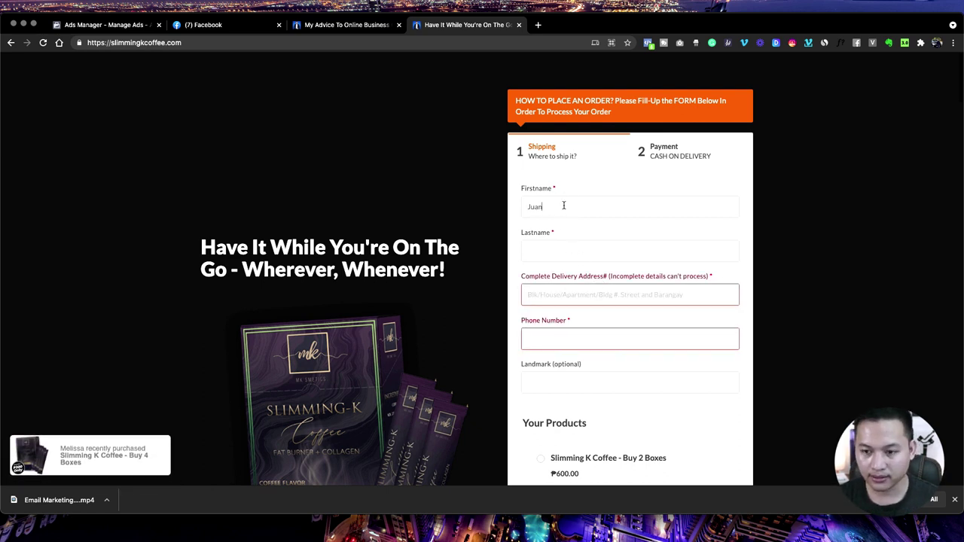
click(575, 254)
text(Dela)
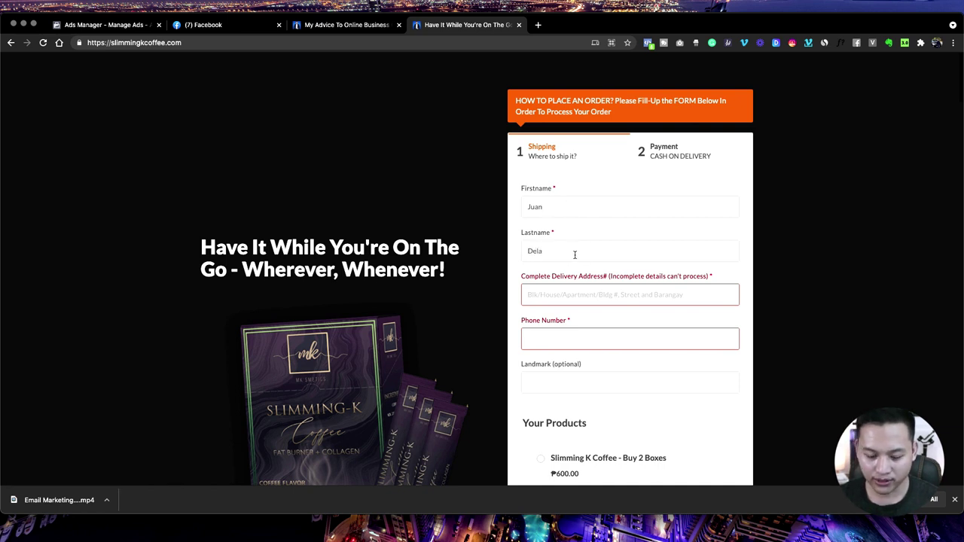
text( Cruz)
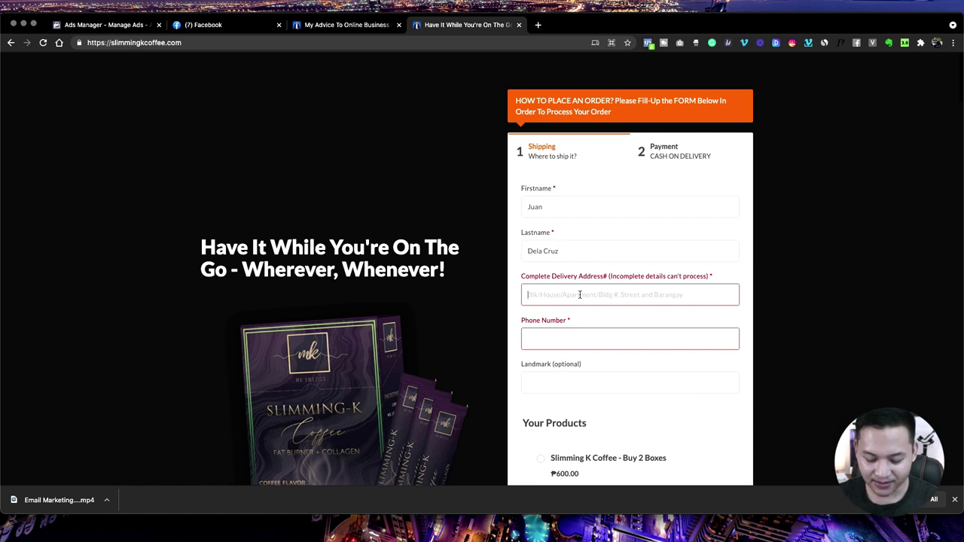
Fill in the sample customer's complete delivery address and phone number in the order form.
text(blk 8 lot)
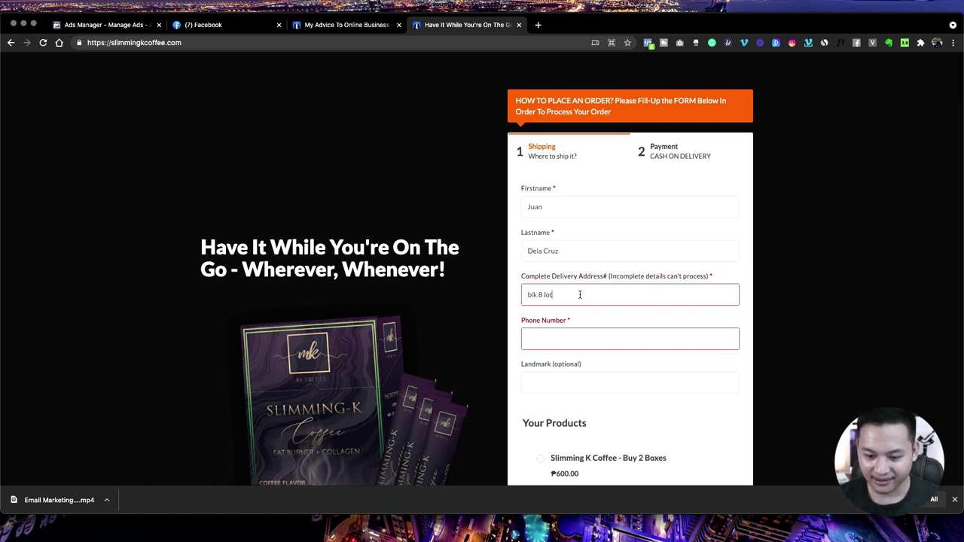
text( 8)
text( address)
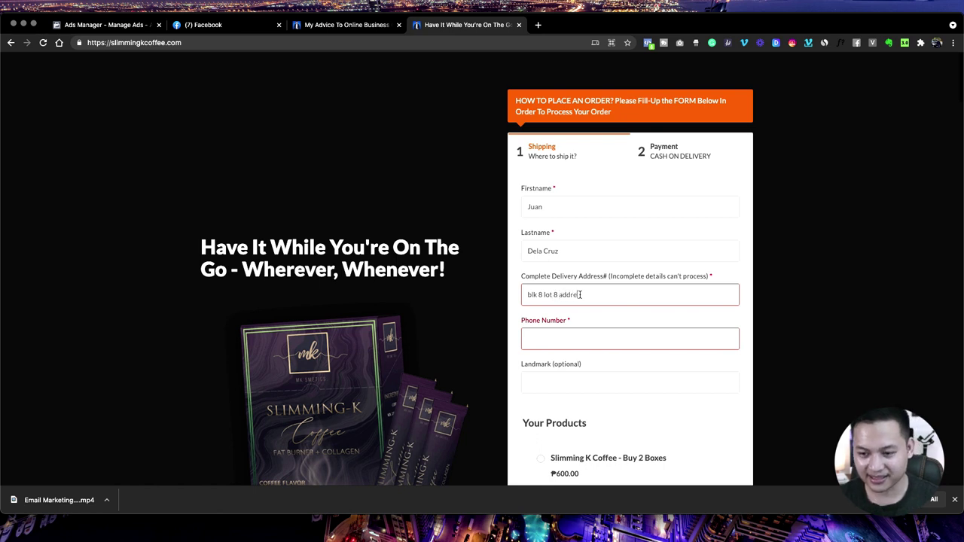
text( manila)
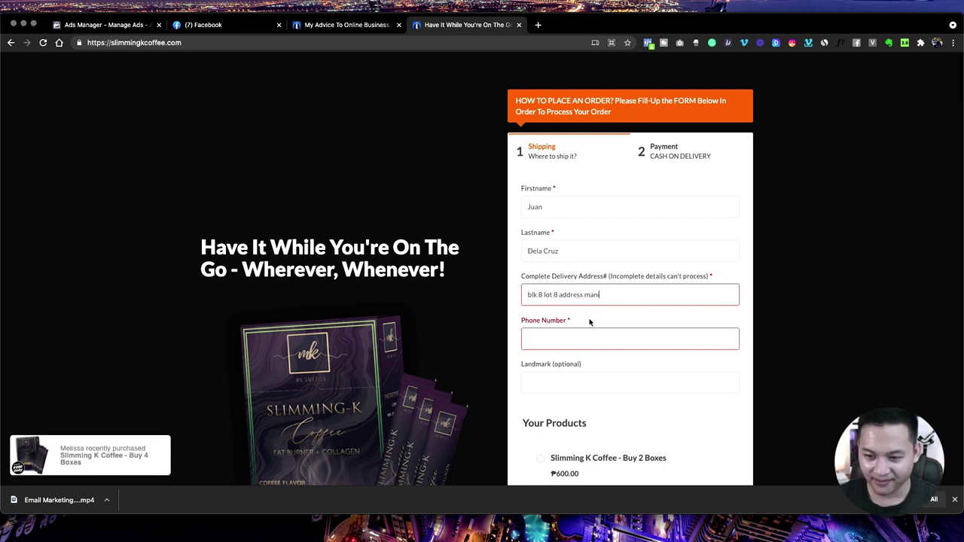
click(590, 338)
text(098888888)
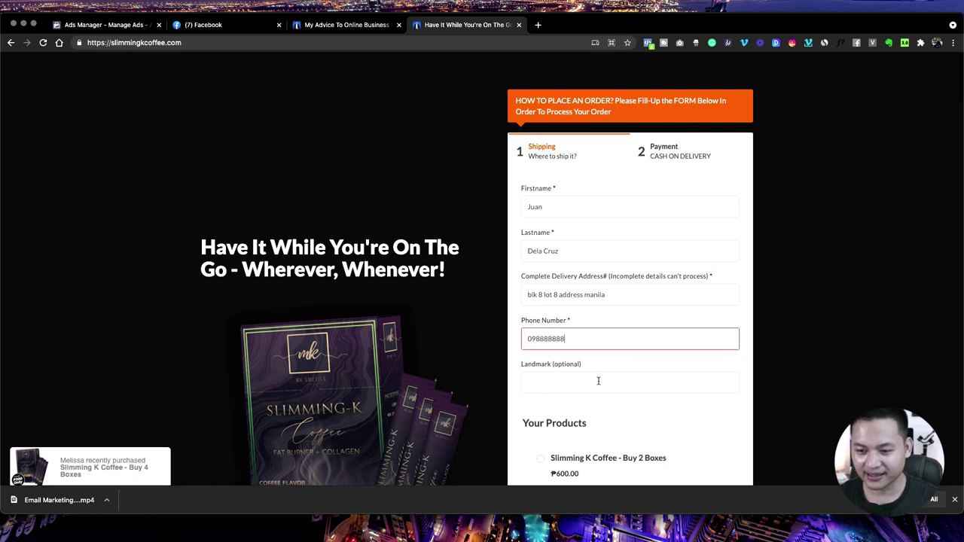
Enter n/a as the optional landmark in the order form.
click(599, 381)
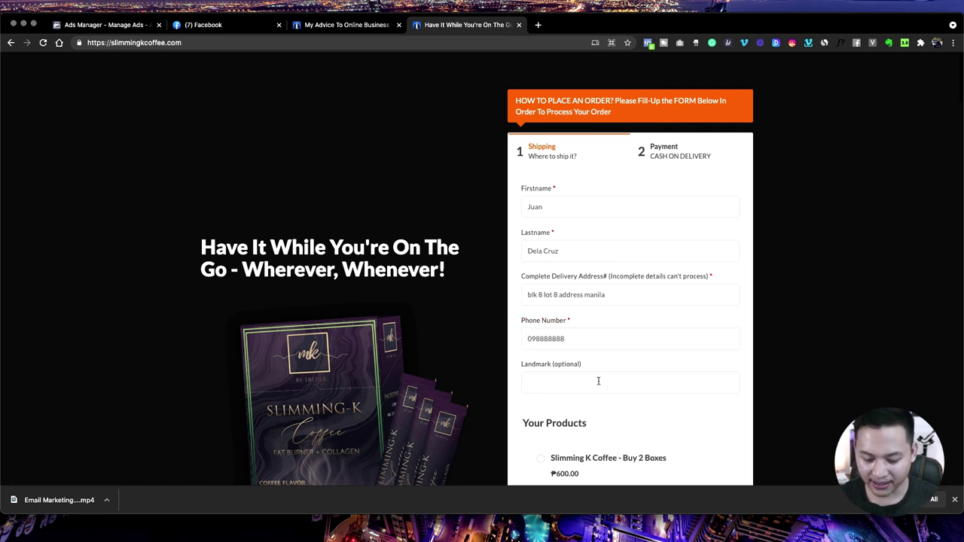
text(n/a)
scroll(556, 344, down, 1)
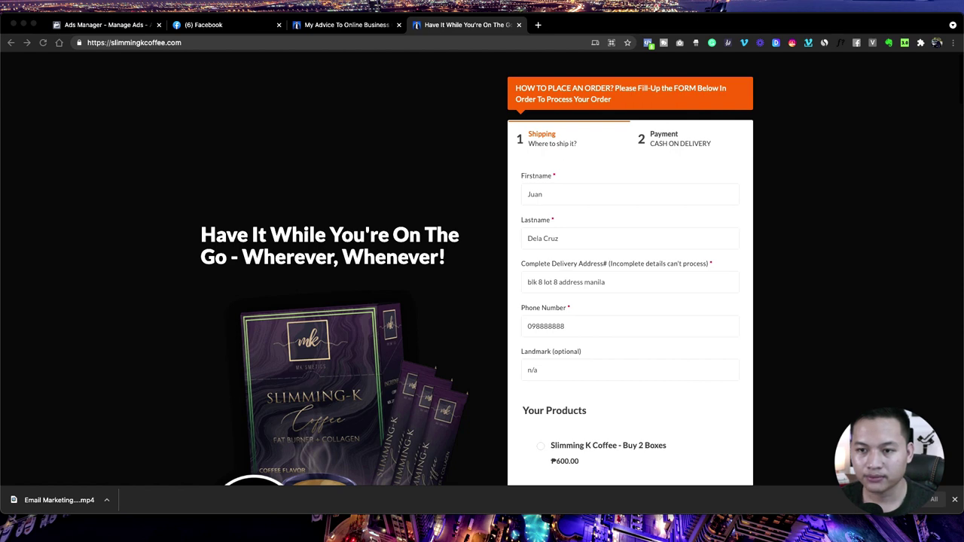
Switch to the Keynote presentation with the Typical Checkout Flow slide.
key(super+Tab)
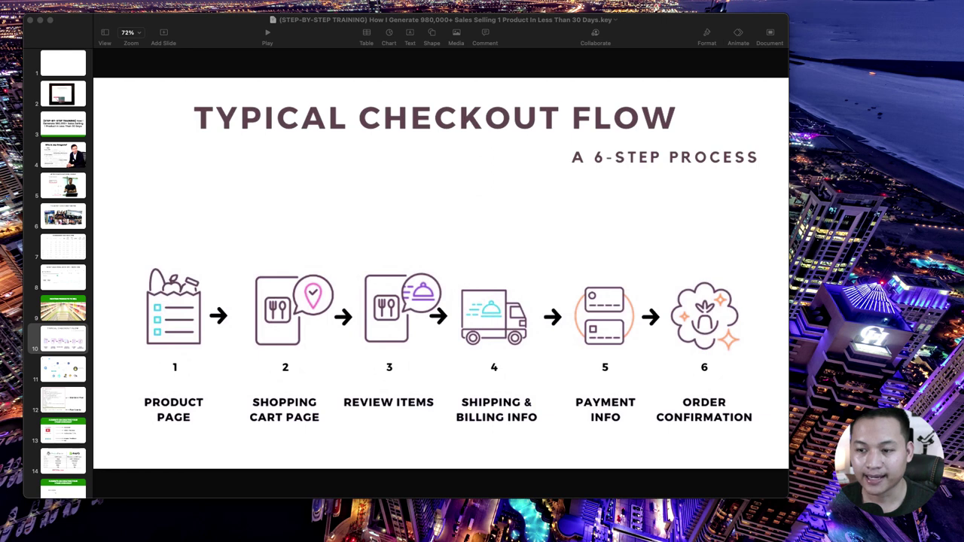